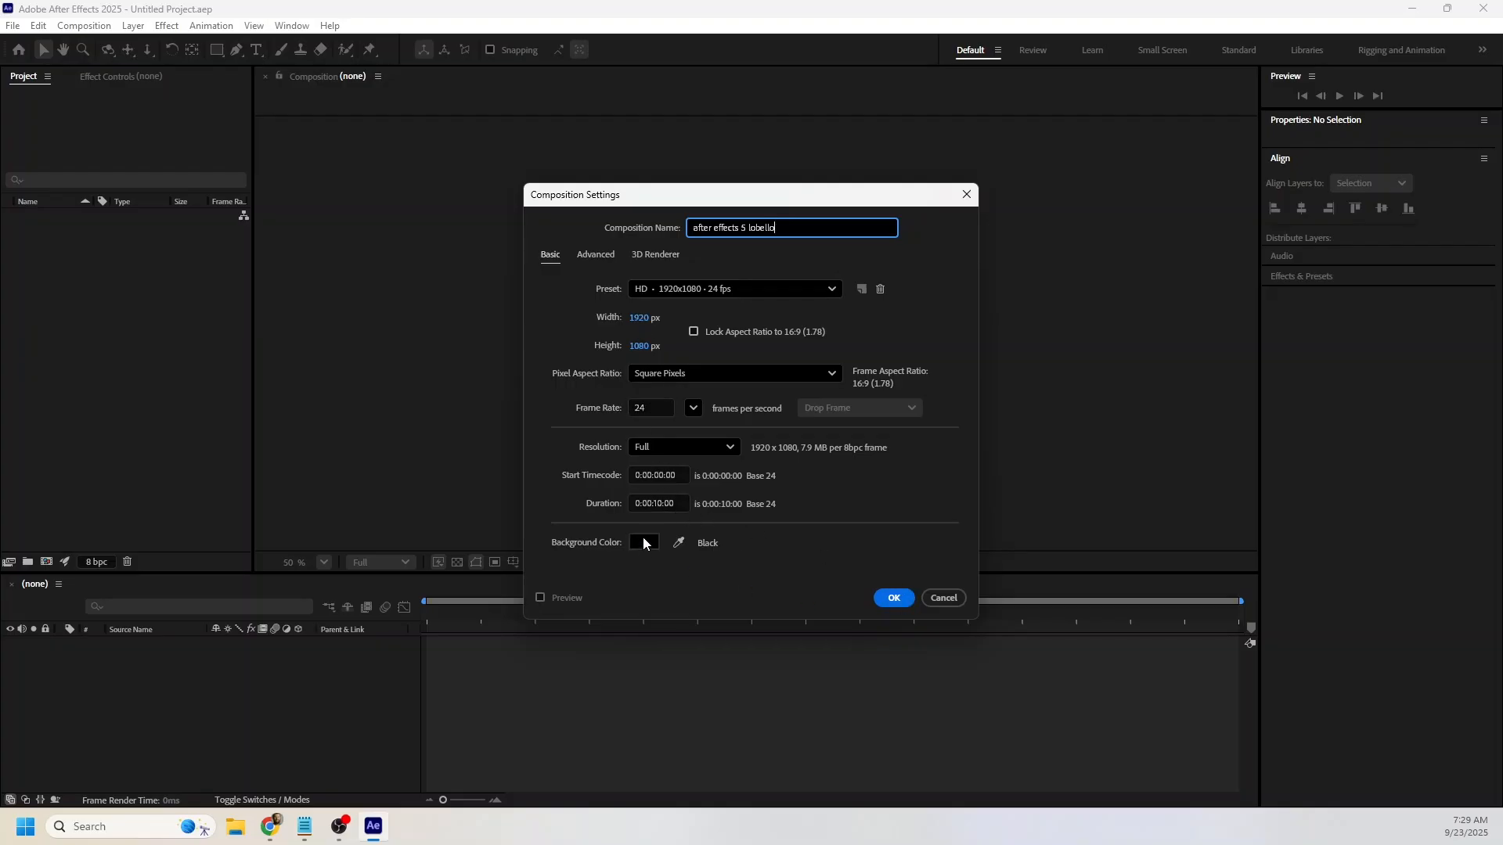
Finish creating the 1920 x 1080, 24 fps composition and add a locked, full-size Medium Magenta solid layer as background.
left_click(893, 597)
right_click(191, 712)
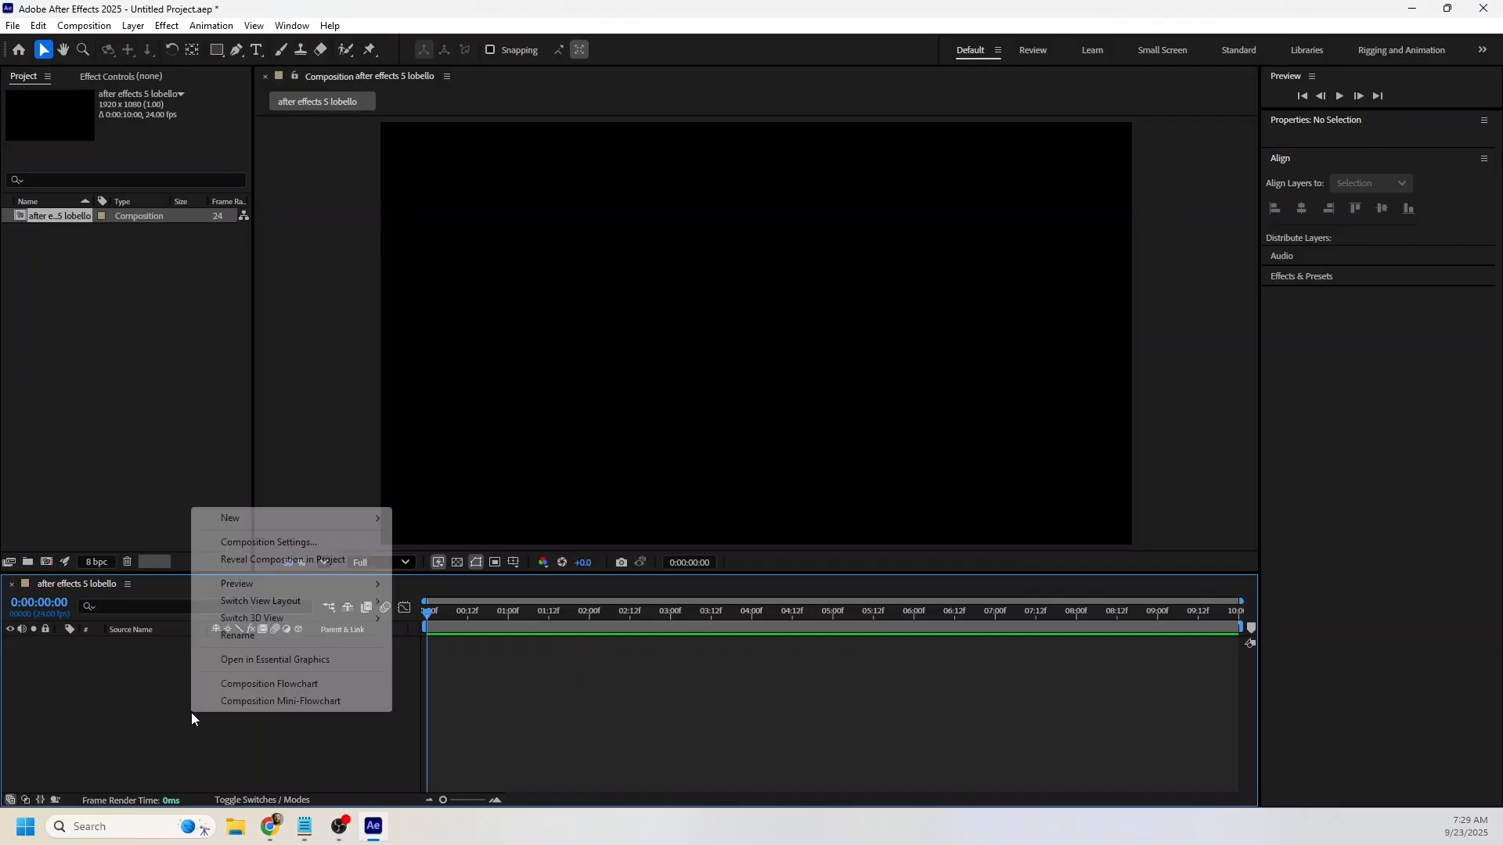
mouse_move(231, 521)
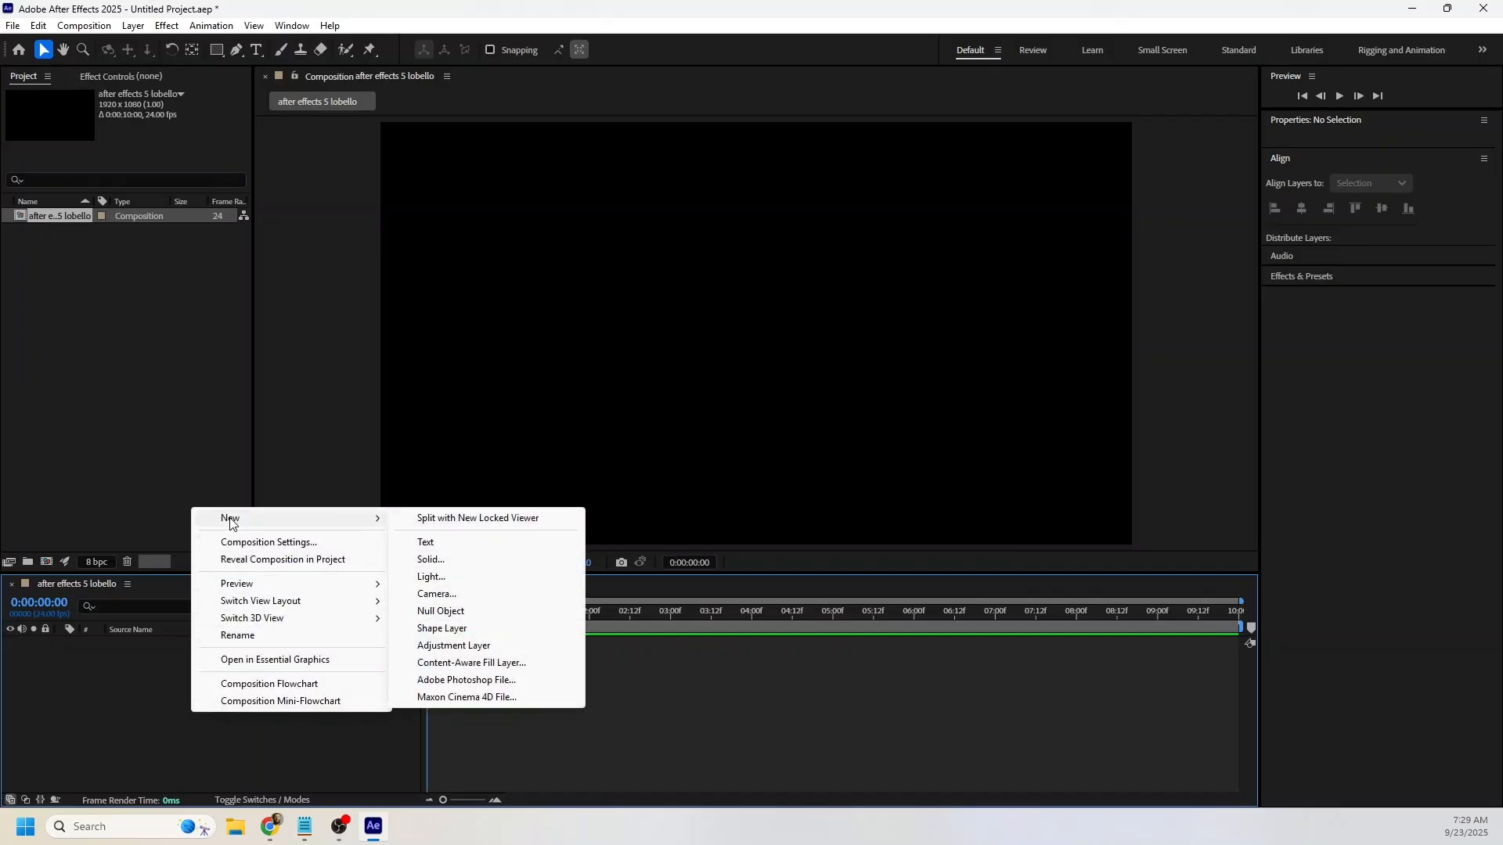
left_click(425, 559)
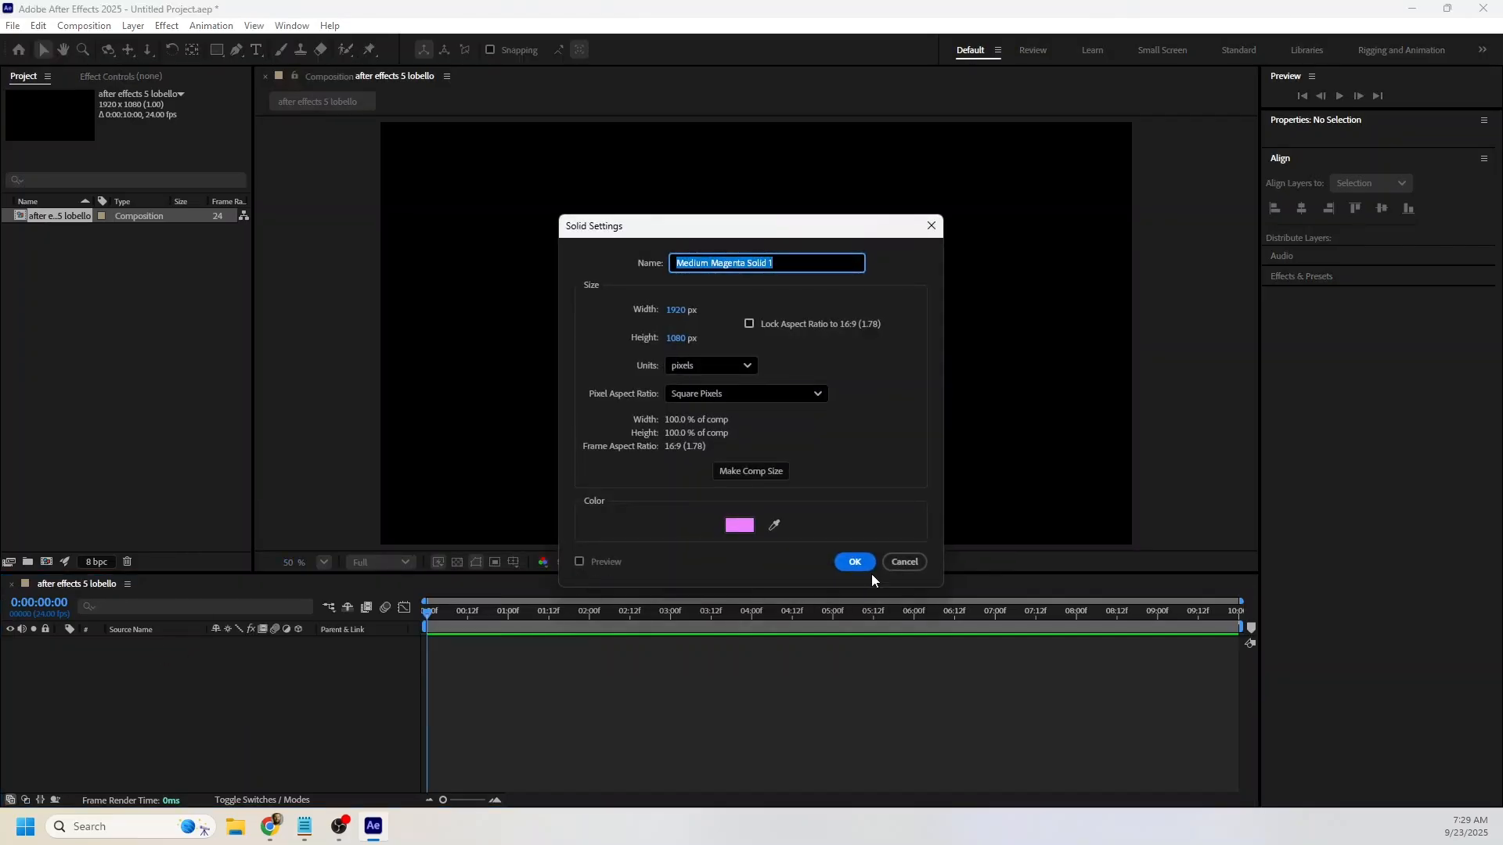
left_click(857, 567)
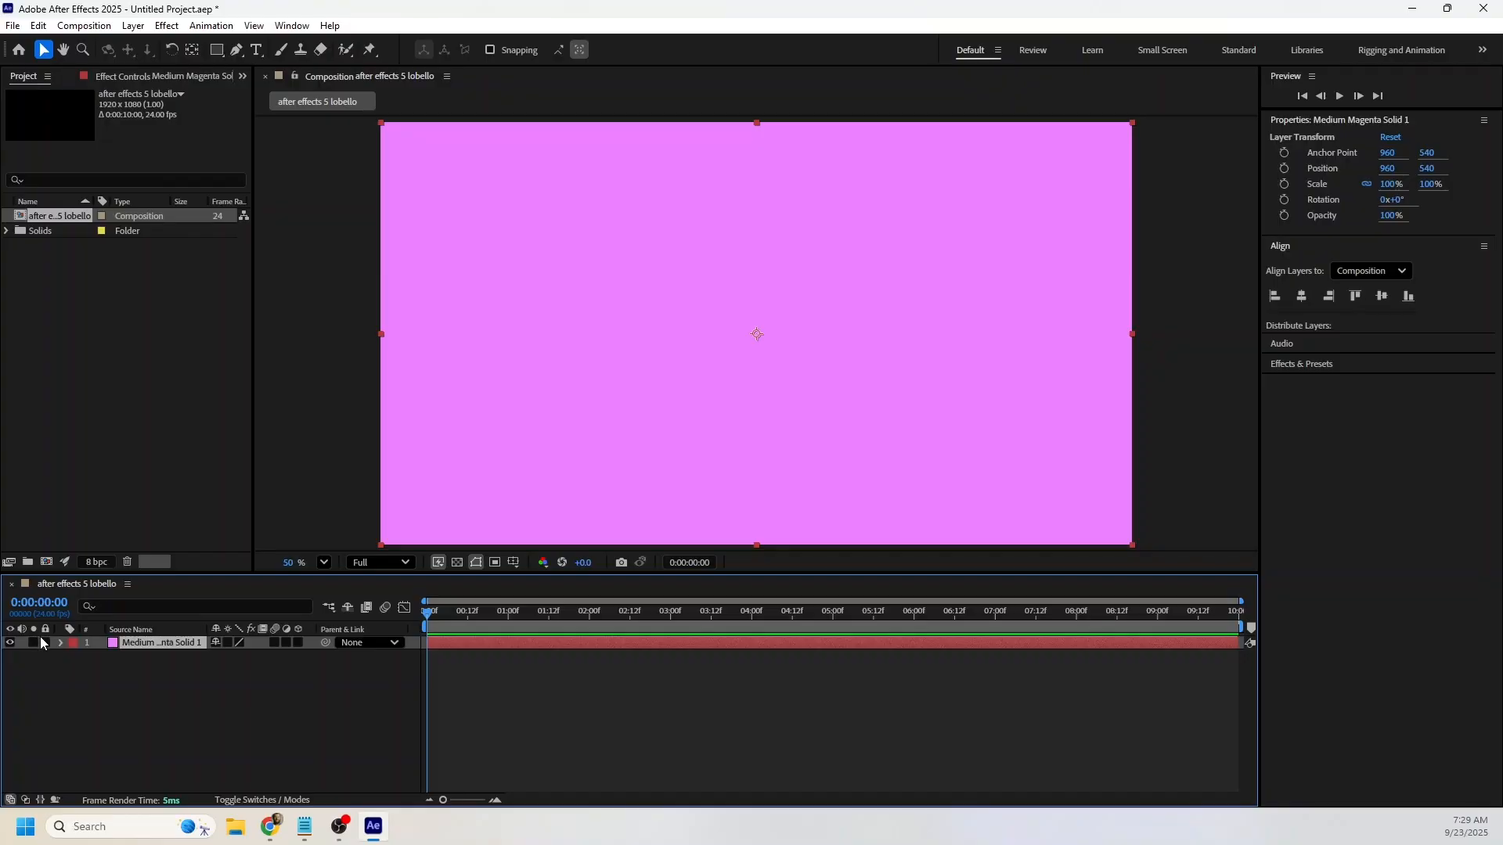
left_click(46, 643)
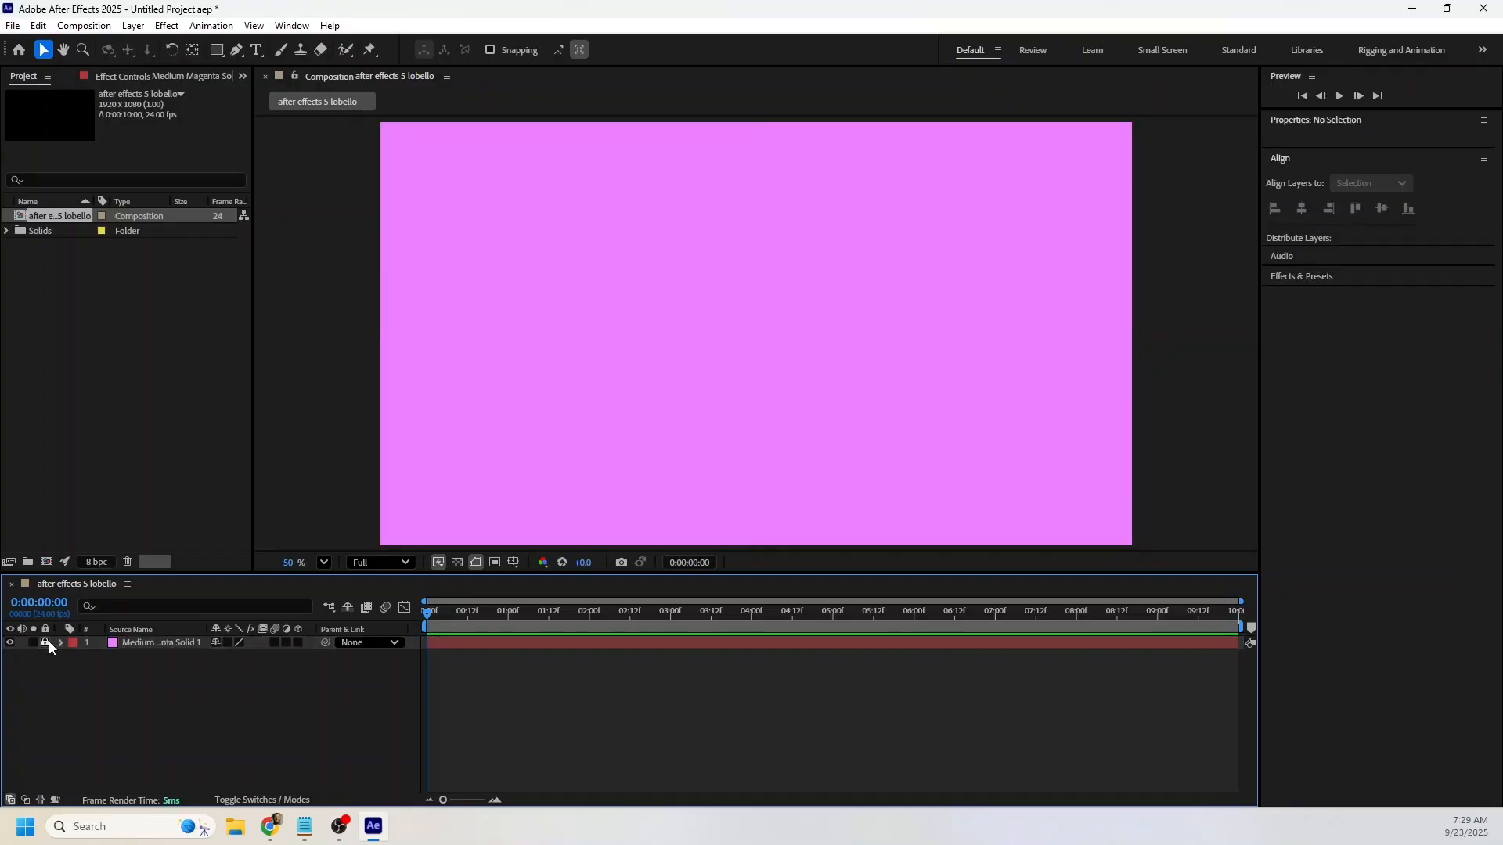
Create a composition-sized polygon shape layer with the Polygon tool and center it vertically in the composition.
left_click(219, 52)
left_click(226, 51)
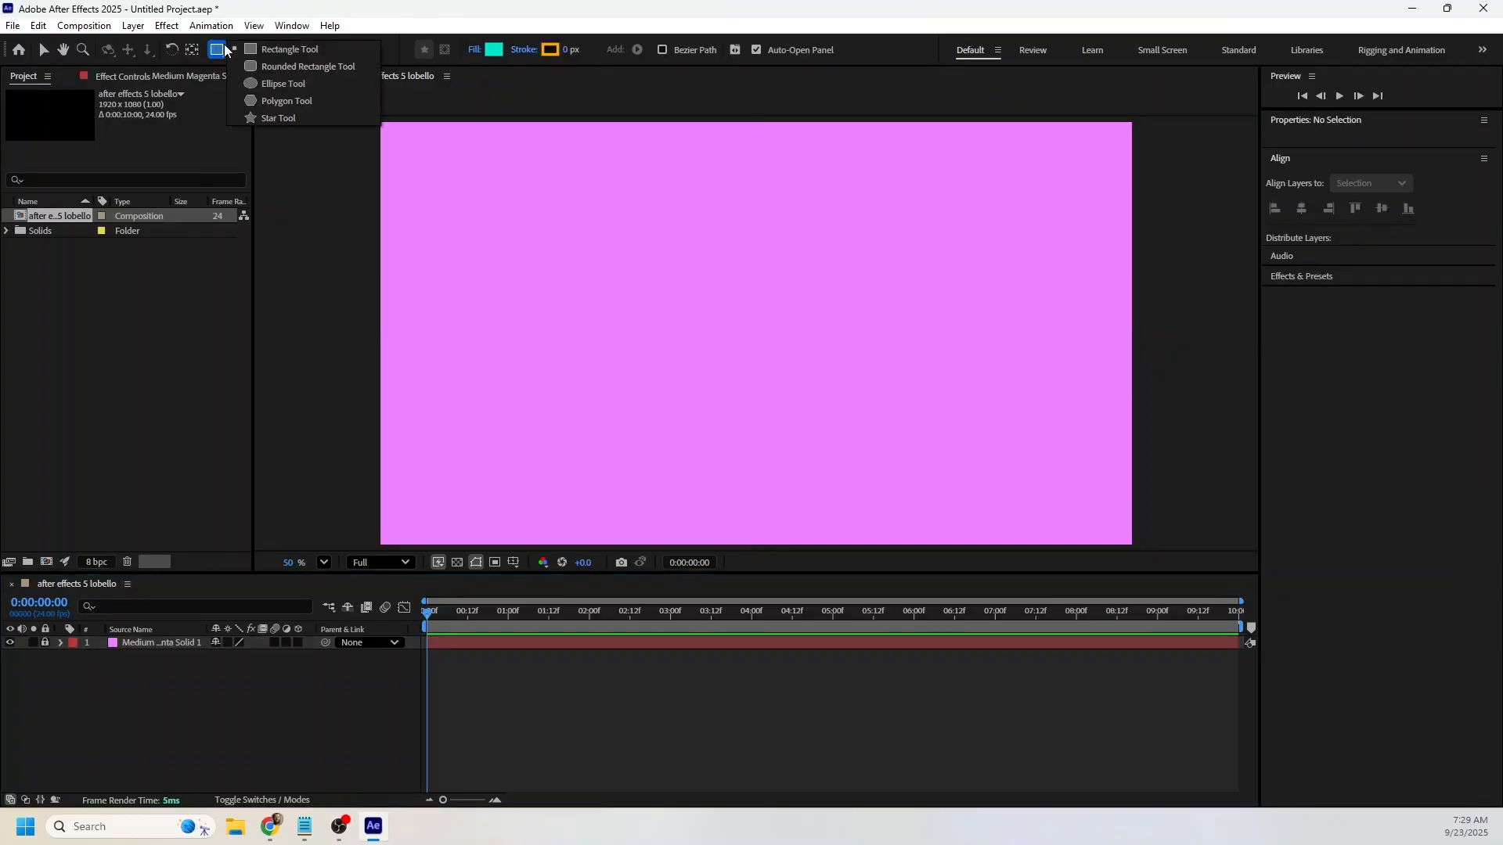
left_click(289, 100)
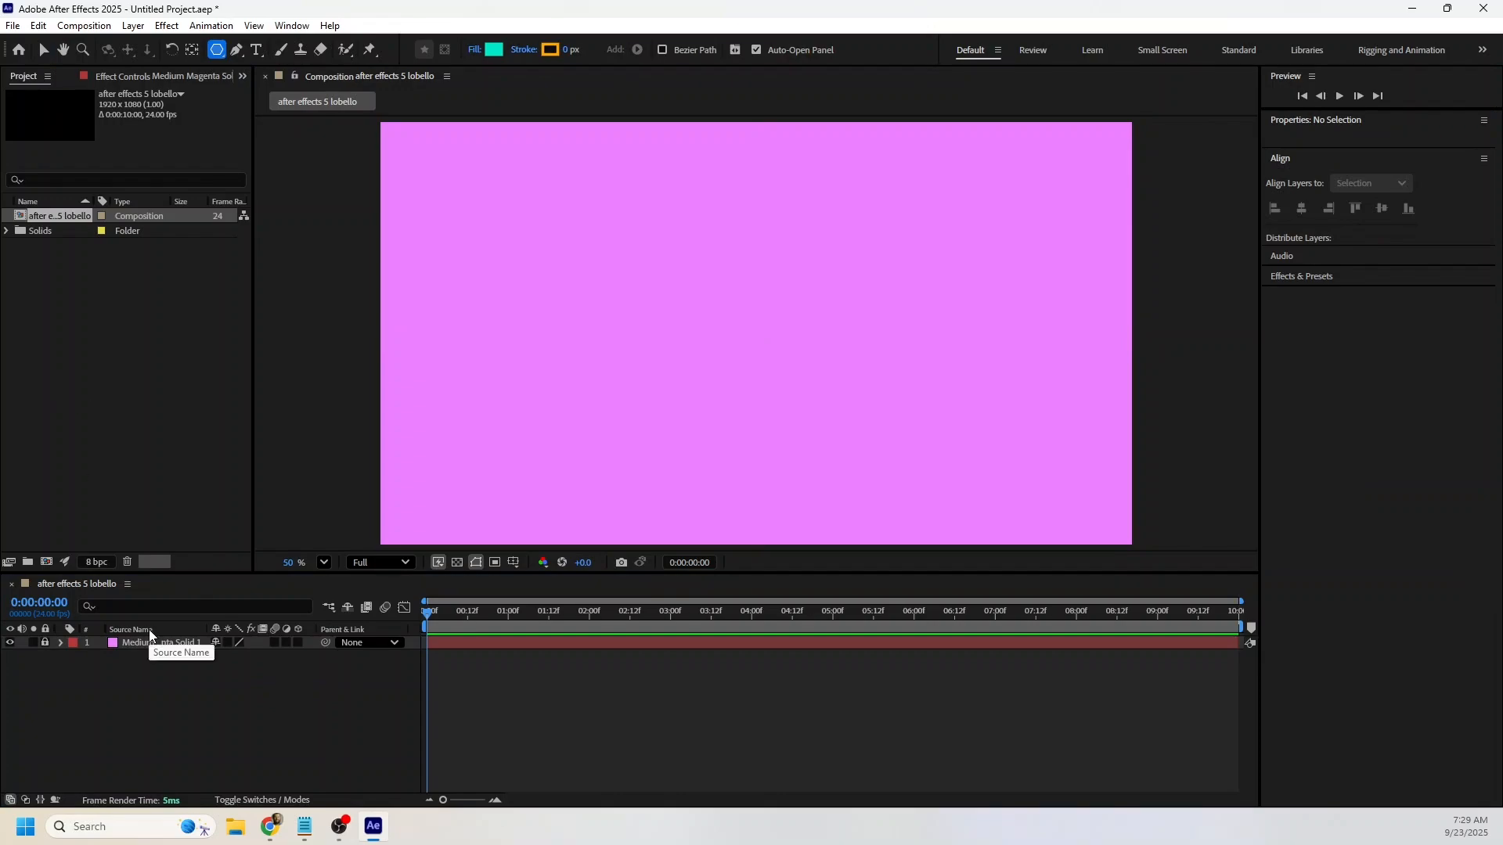
double_click(217, 55)
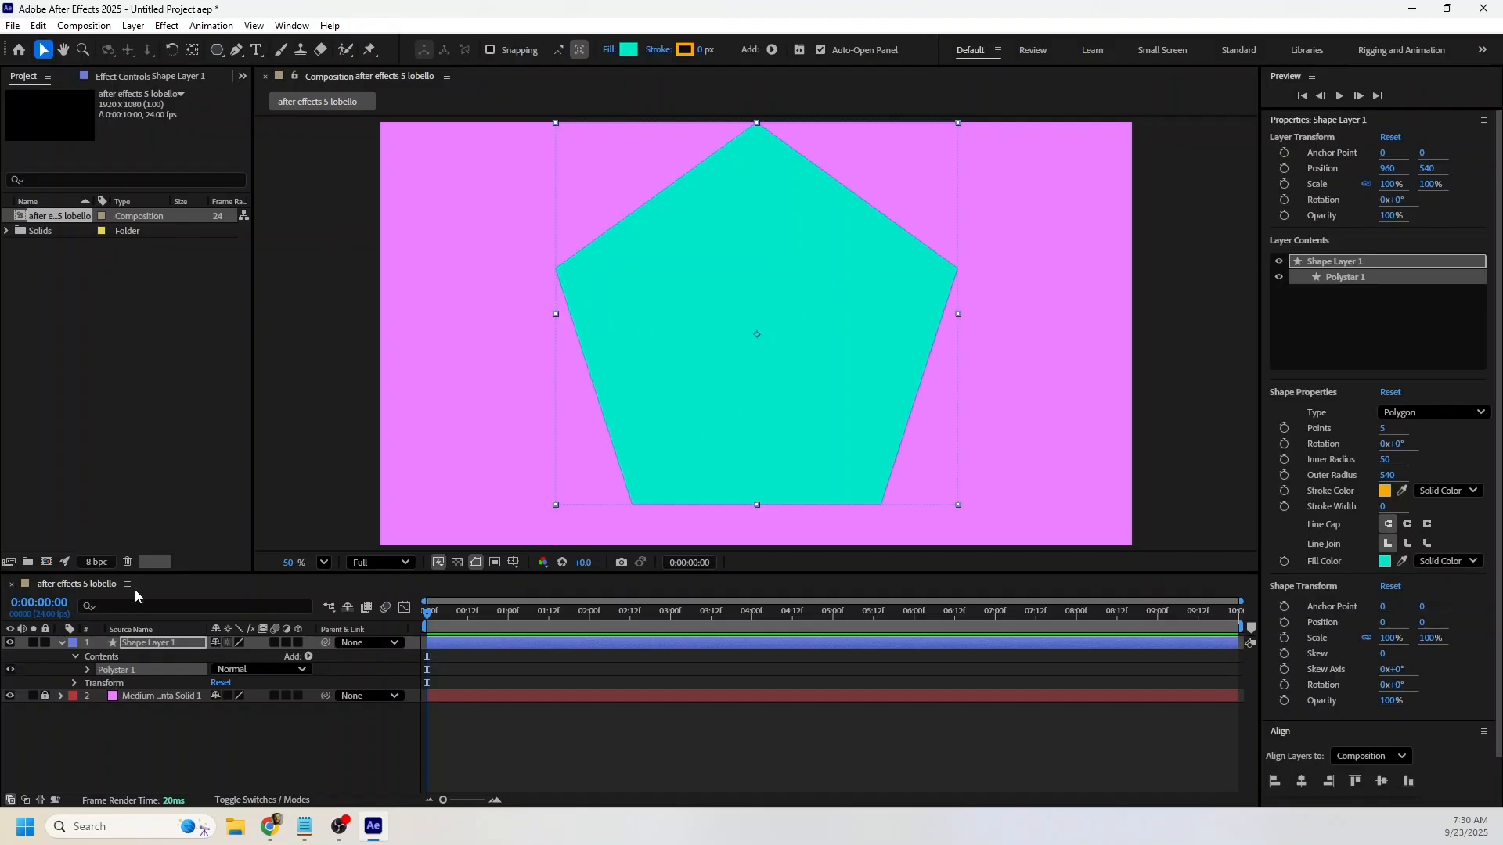
left_click(161, 646)
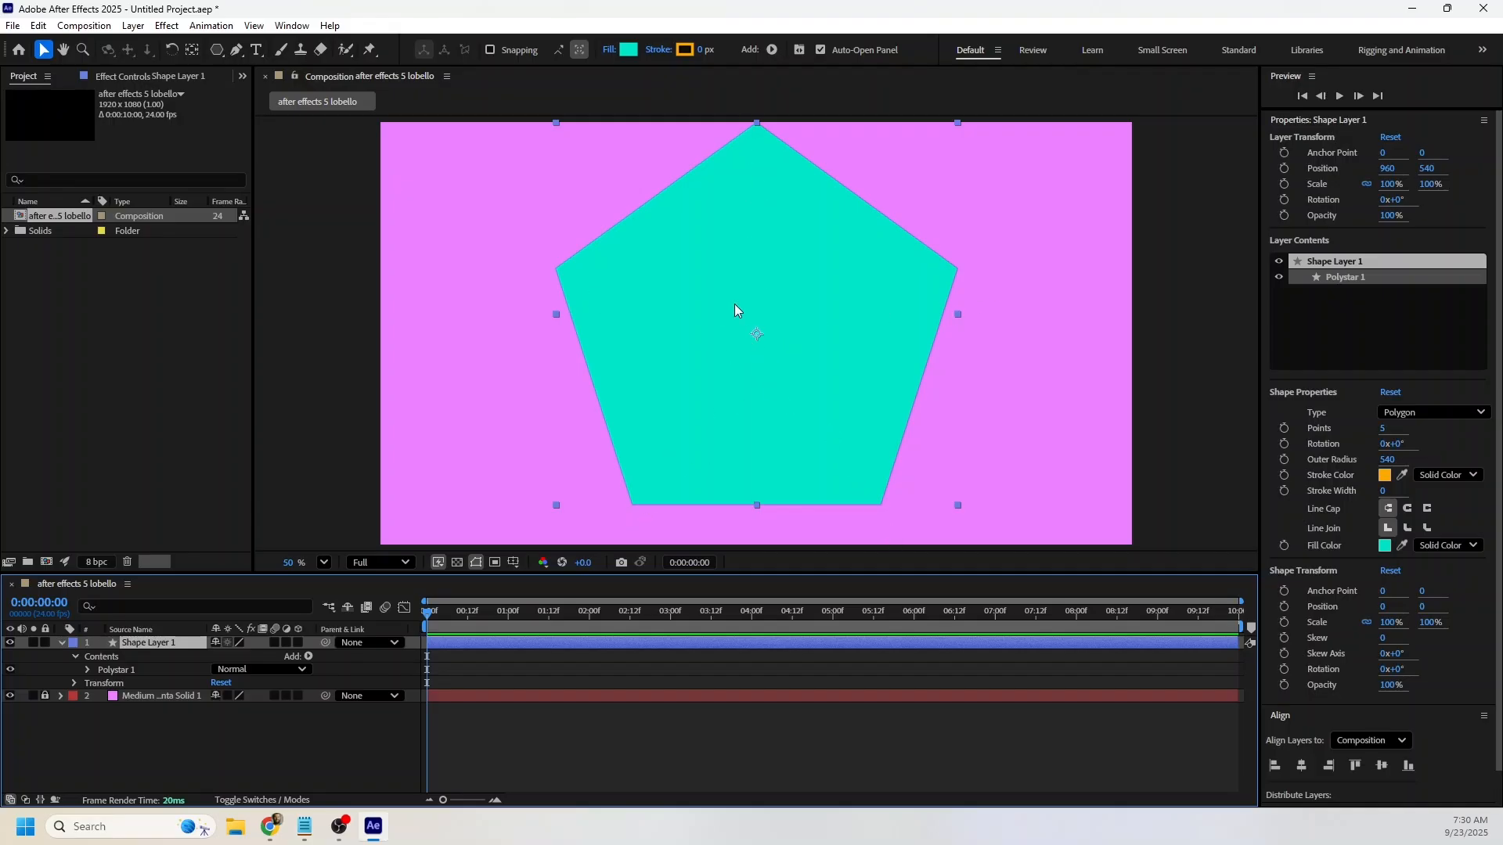
left_click(1303, 123)
left_click(1382, 191)
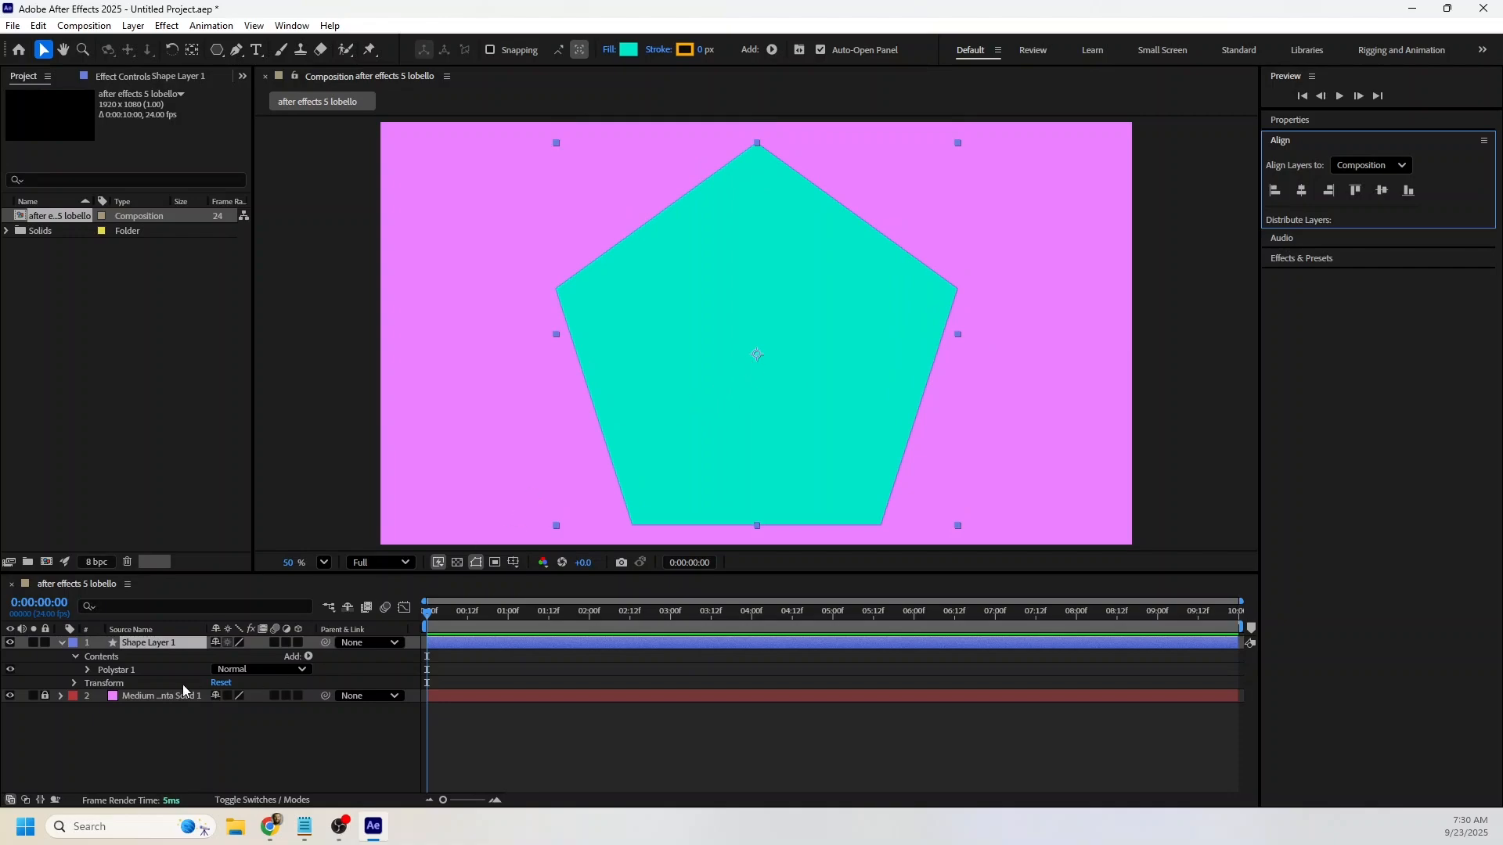
Rename the new shape layer as polygon.
left_click(160, 643)
key("Return")
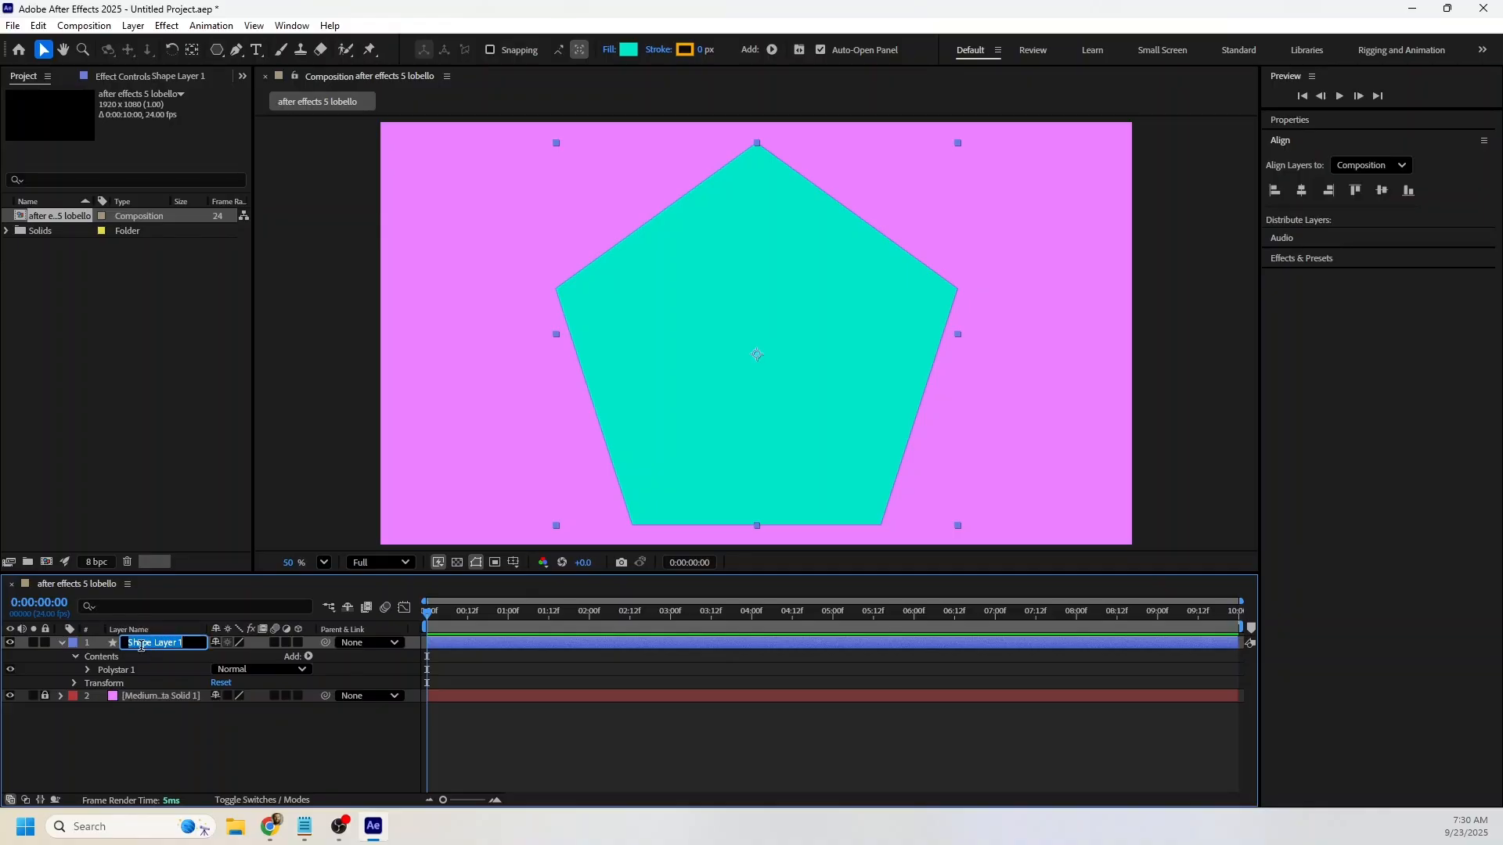
key("BackSpace")
type("polygon")
key("Return")
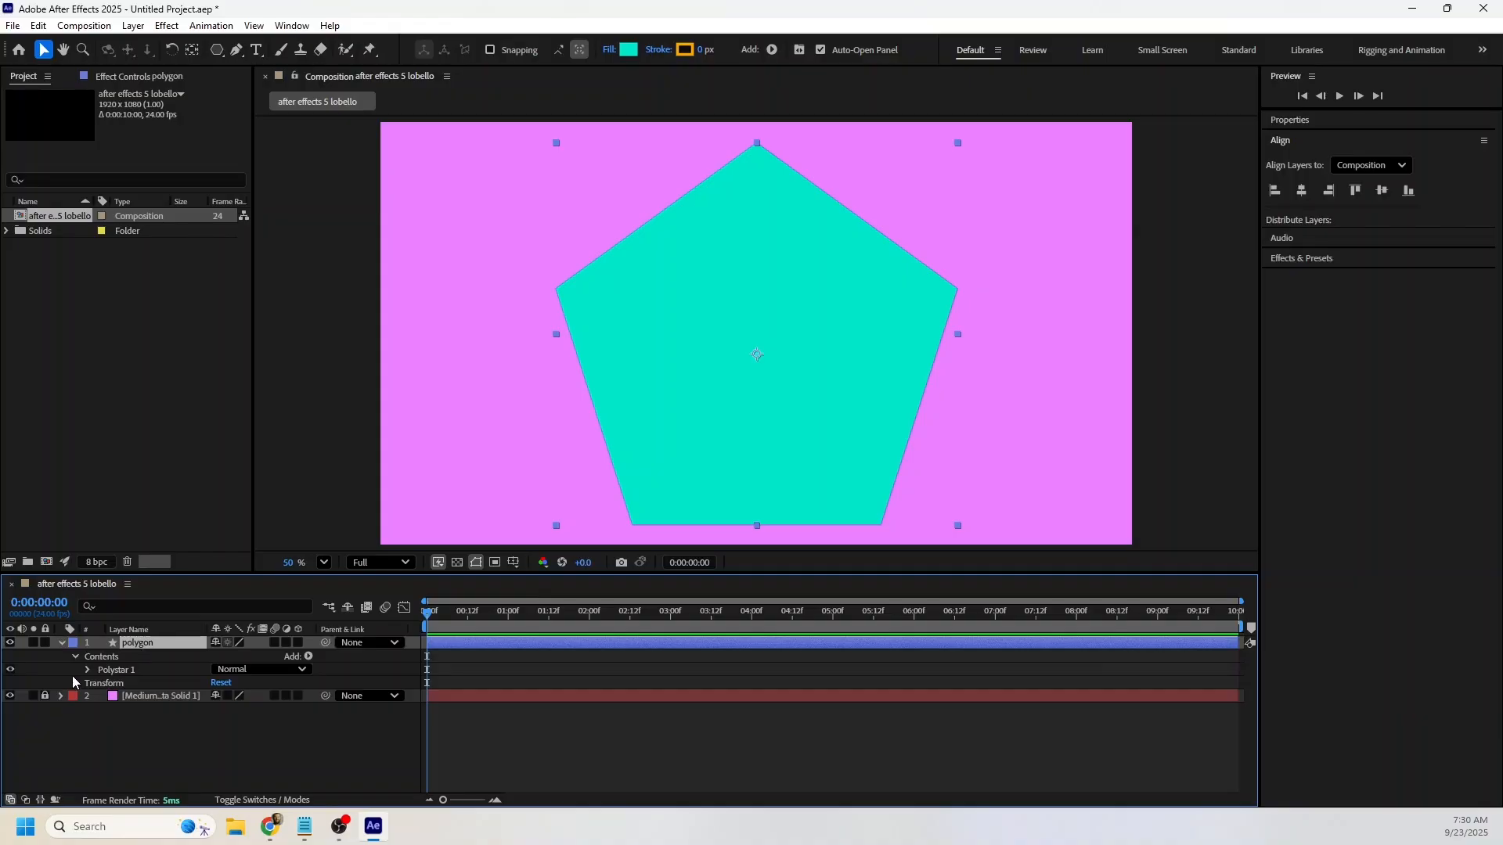
Expand the Polystar Path properties of the polygon layer and reduce its Points value to 3.
left_click(84, 669)
left_click(121, 680)
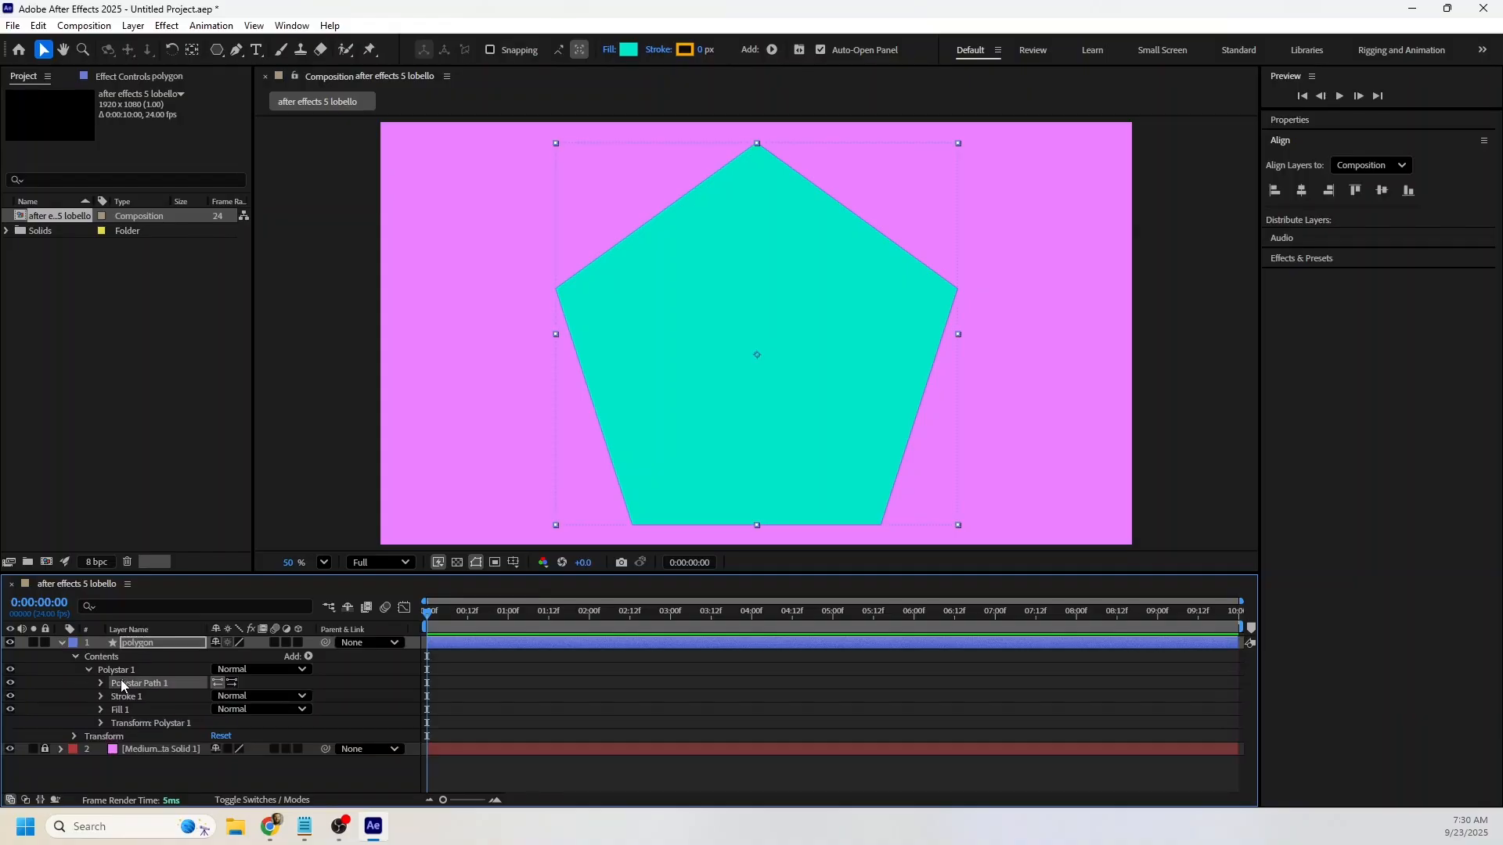
left_click(101, 686)
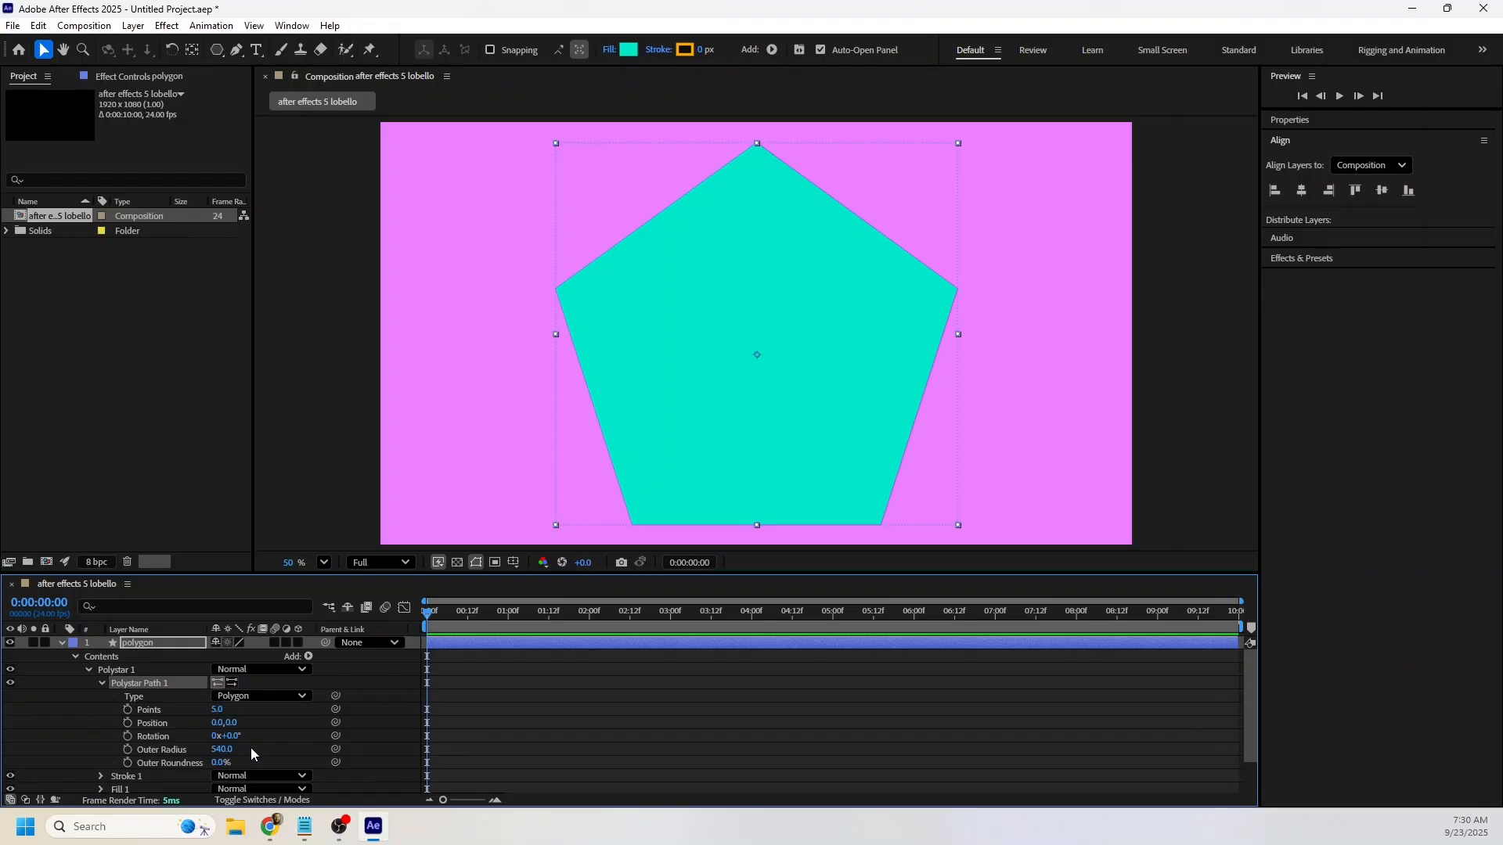
left_click_drag(227, 736, 213, 763)
left_click_drag(217, 710, 191, 716)
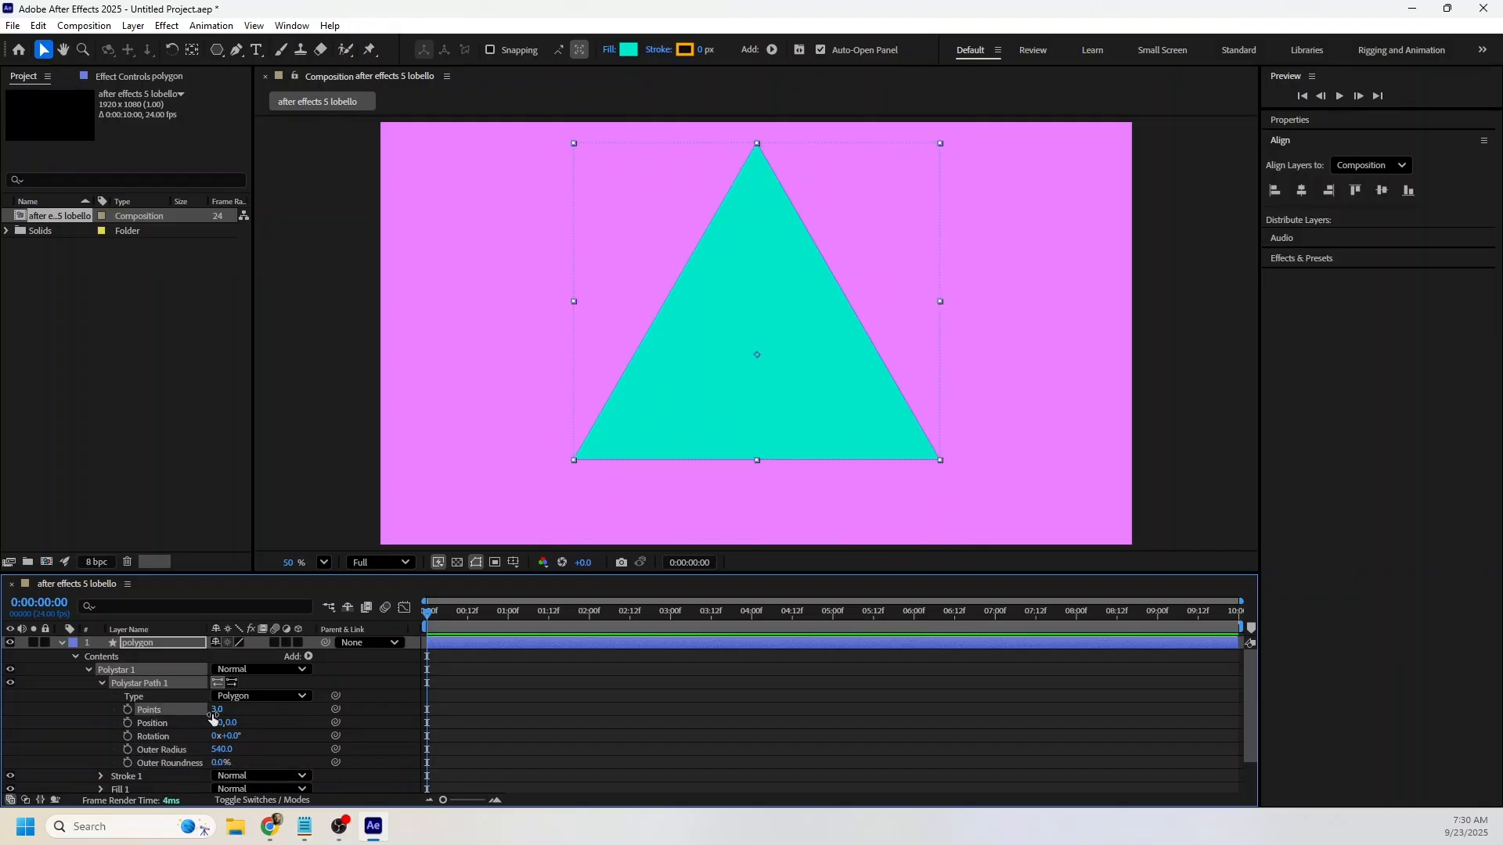
Raise the polygon's Points value step by step to 45.
left_click(222, 709)
key("Up")
key("Up")
key("Up")
key("Up")
key("Up")
key("Up")
key("Up")
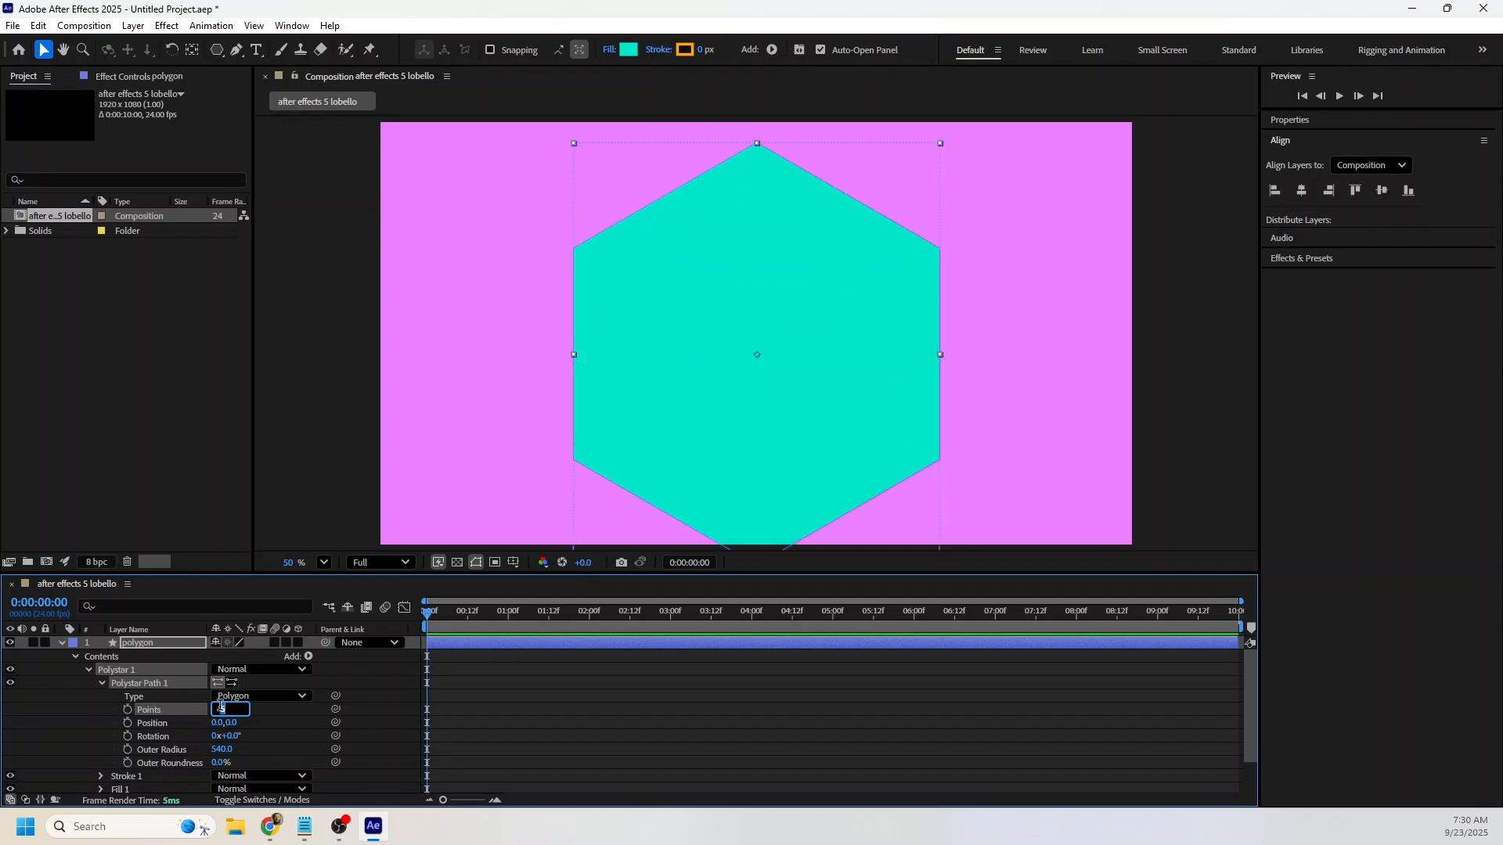
key("Up")
key("Up")
key("Up")
key("Up")
key("Up")
key("Up")
key("Up")
key("Up")
key("Up")
key("Up")
key("Up")
key("Up")
key("Up")
key("Up")
key("Up")
key("Up")
key("Up")
key("Up")
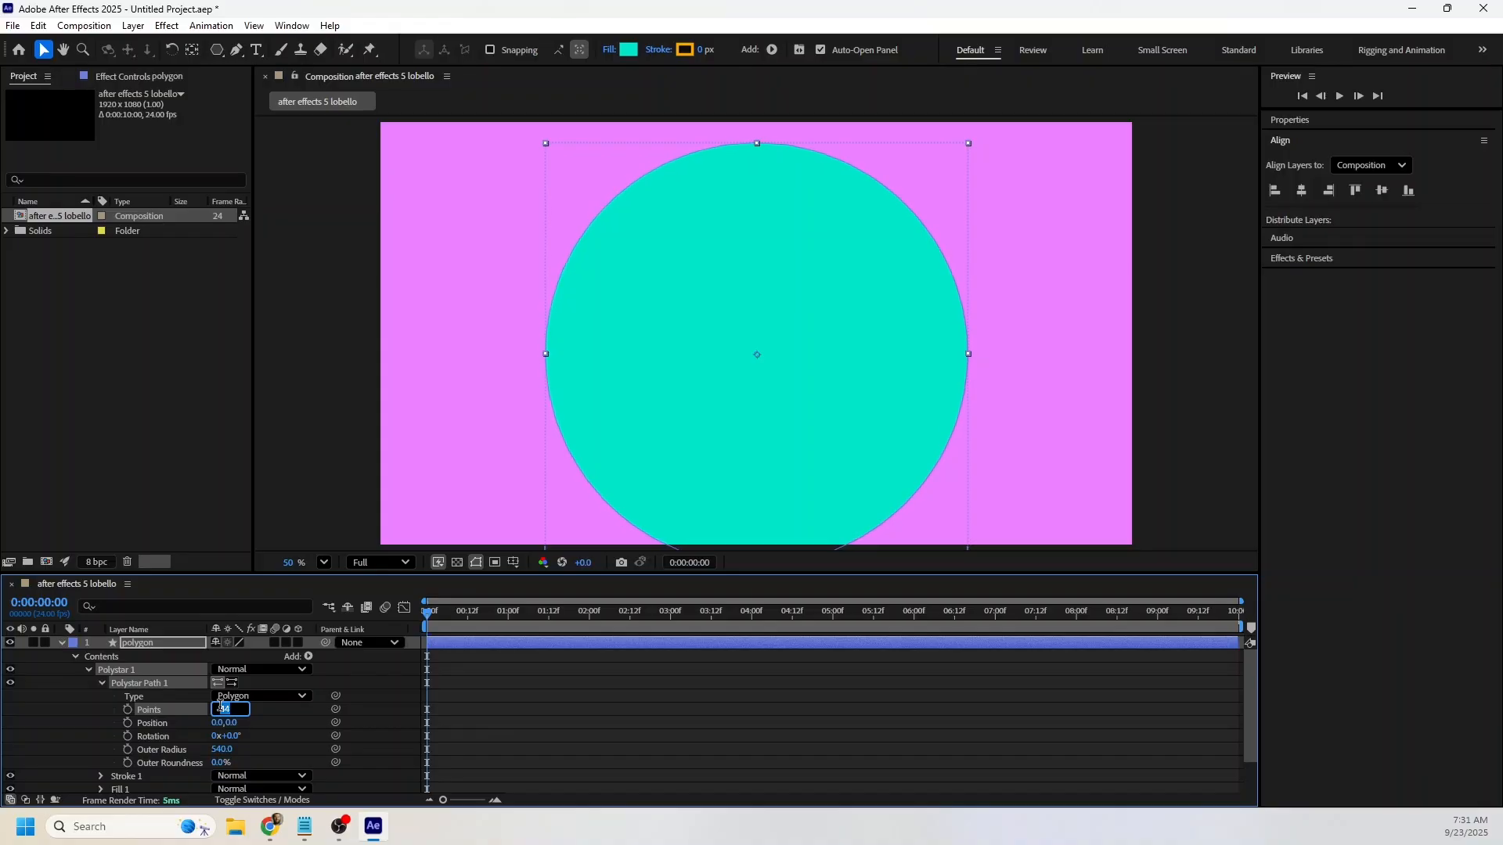
key("Up")
left_click(304, 721)
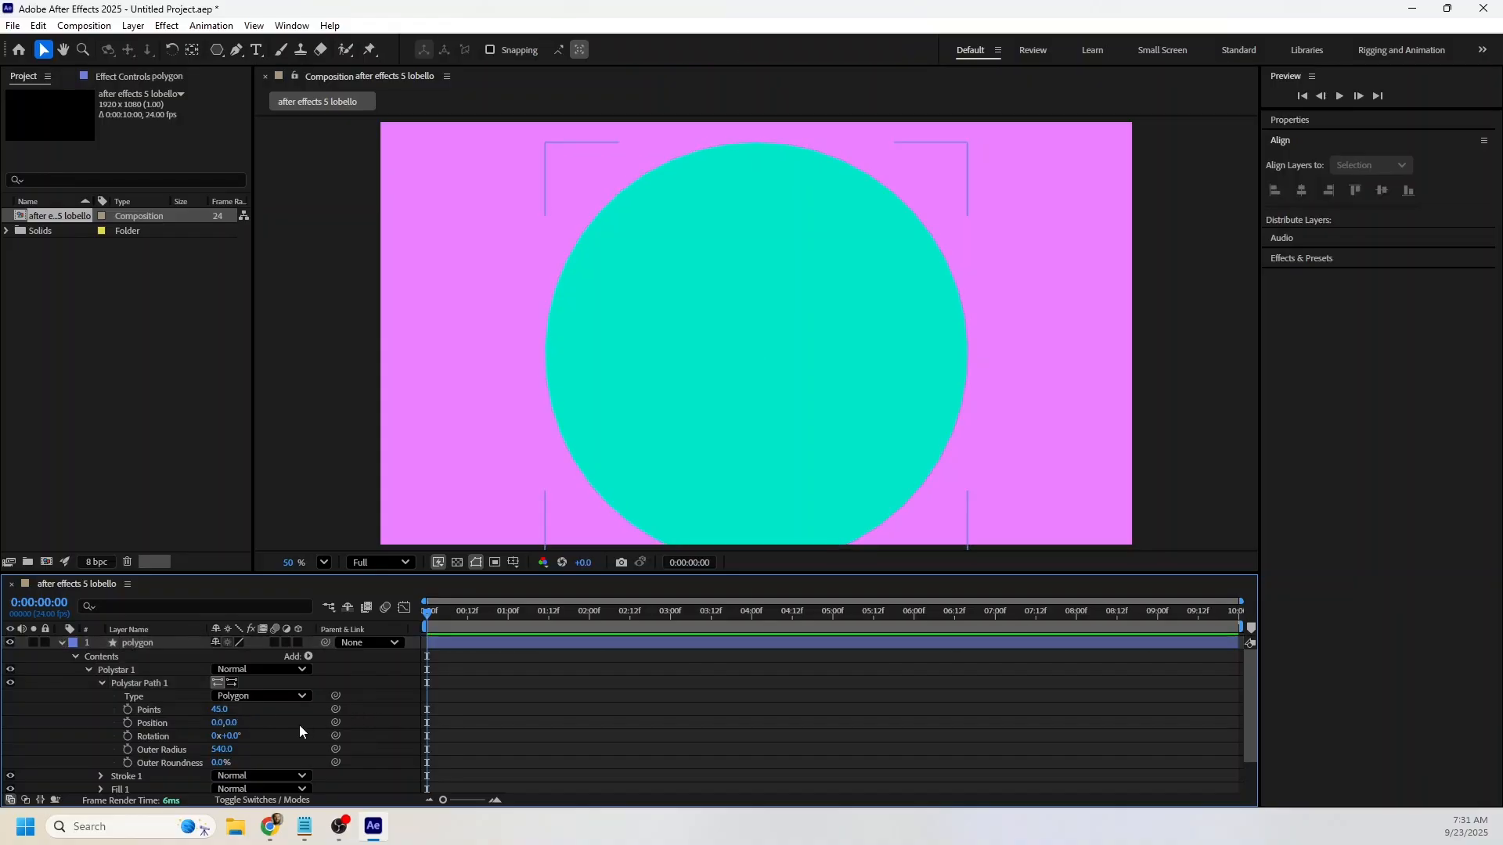
Make the shape a 3-point polygon with an outer radius of 456 and center it vertically in the composition.
scroll(905, 289, "down", 2)
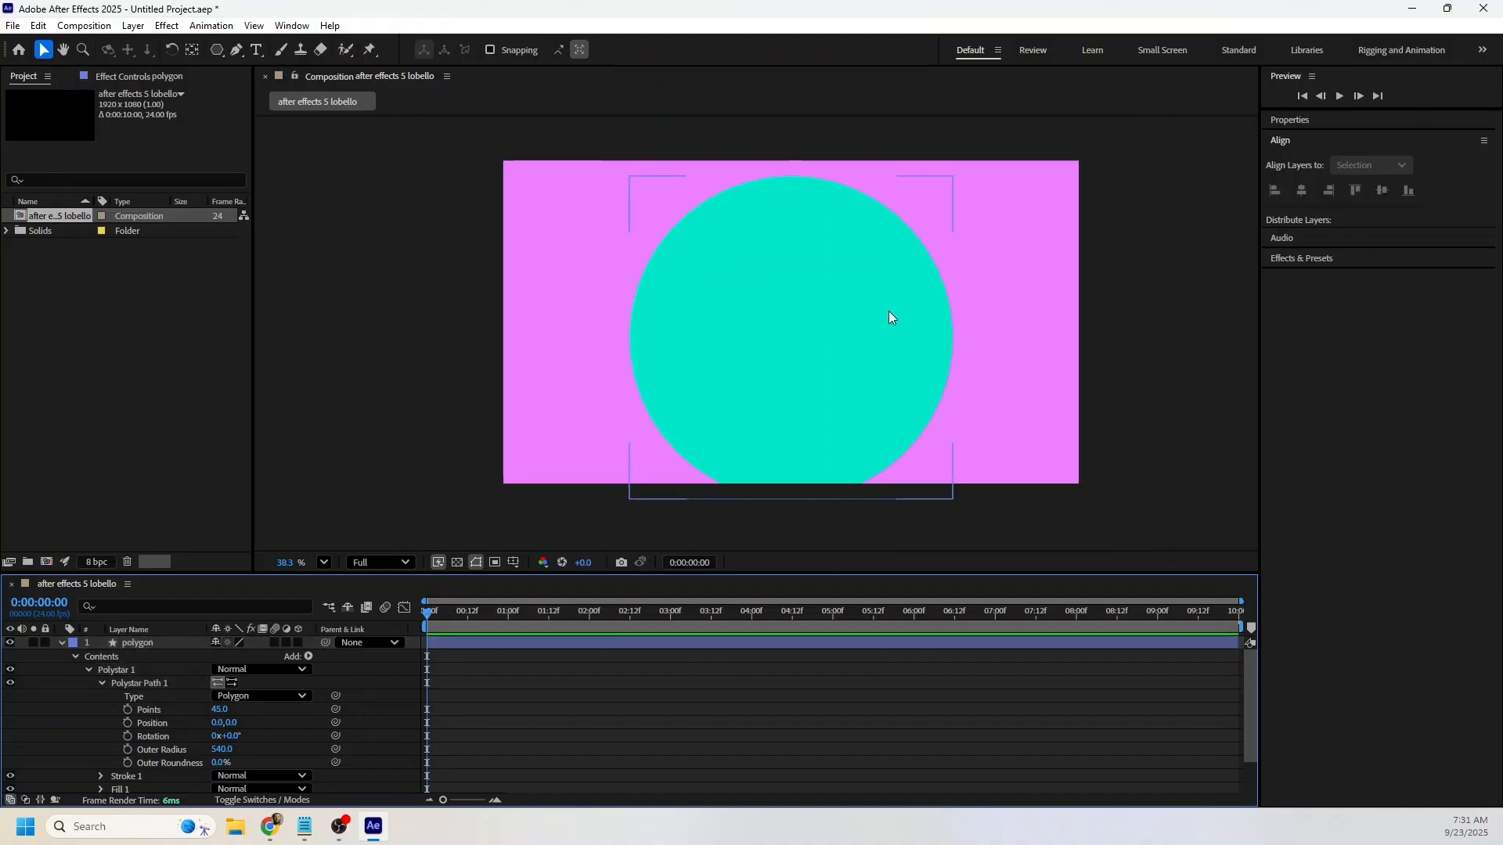
left_click(225, 709)
type("3")
key("Return")
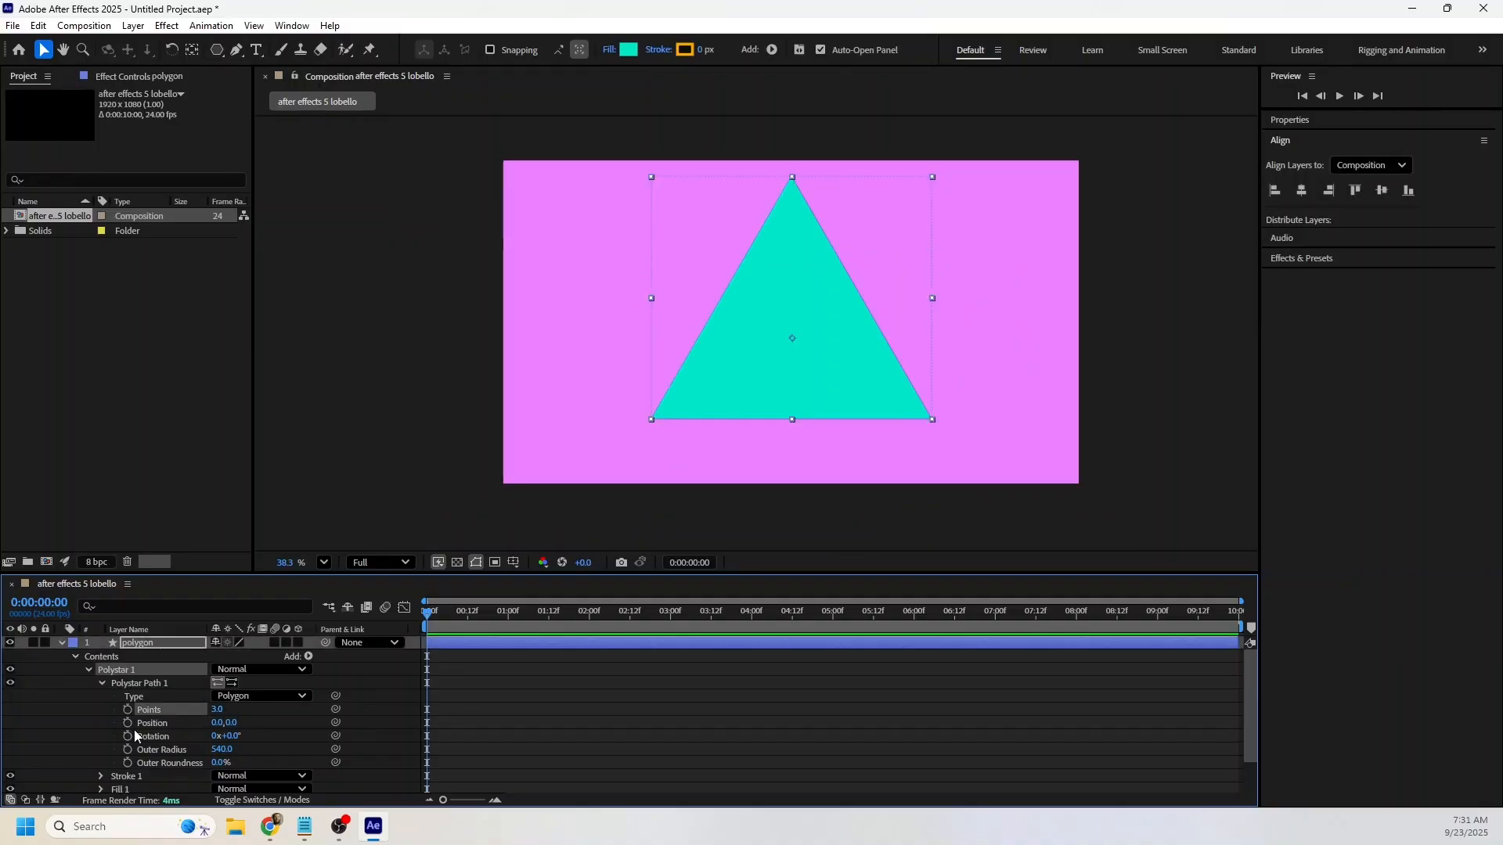
left_click_drag(221, 753, 157, 756)
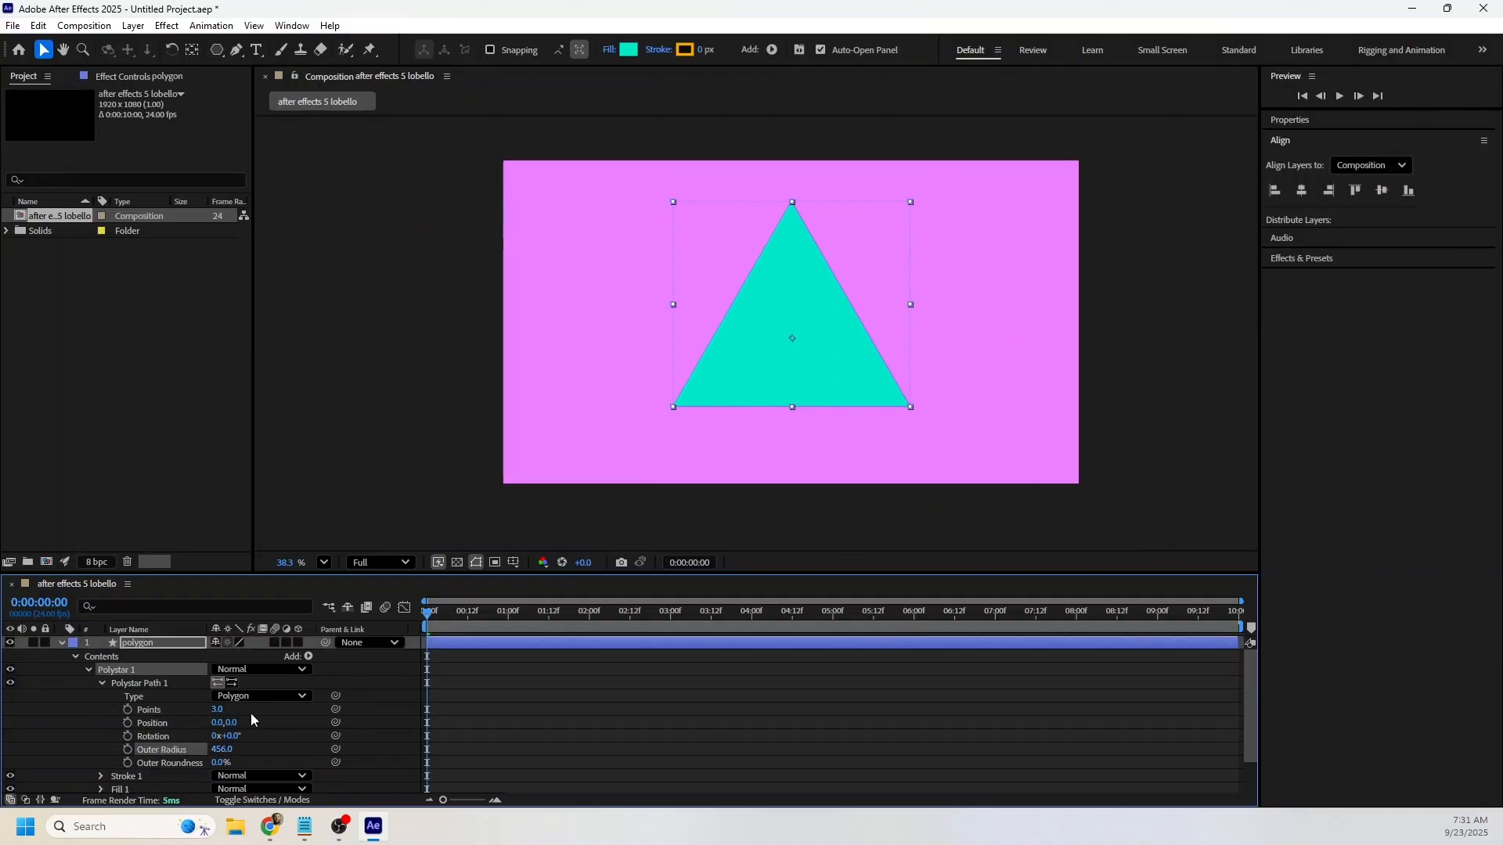
left_click(1382, 191)
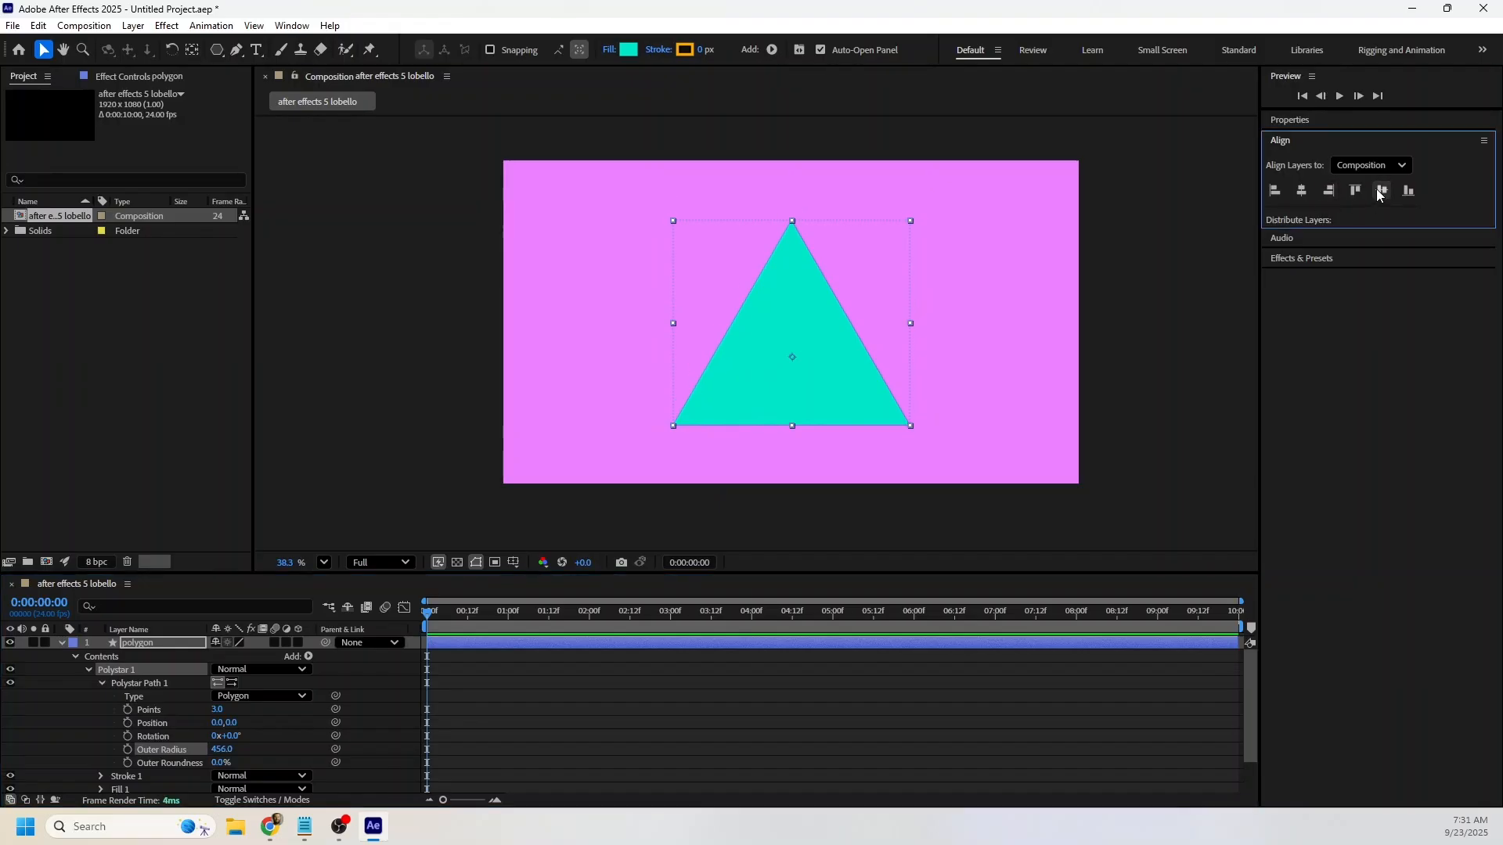
Set starting keyframes at 0:00 for the polygon layer's Points, Scale, Rotation and Position, and show only the keyframed properties.
left_click(127, 709)
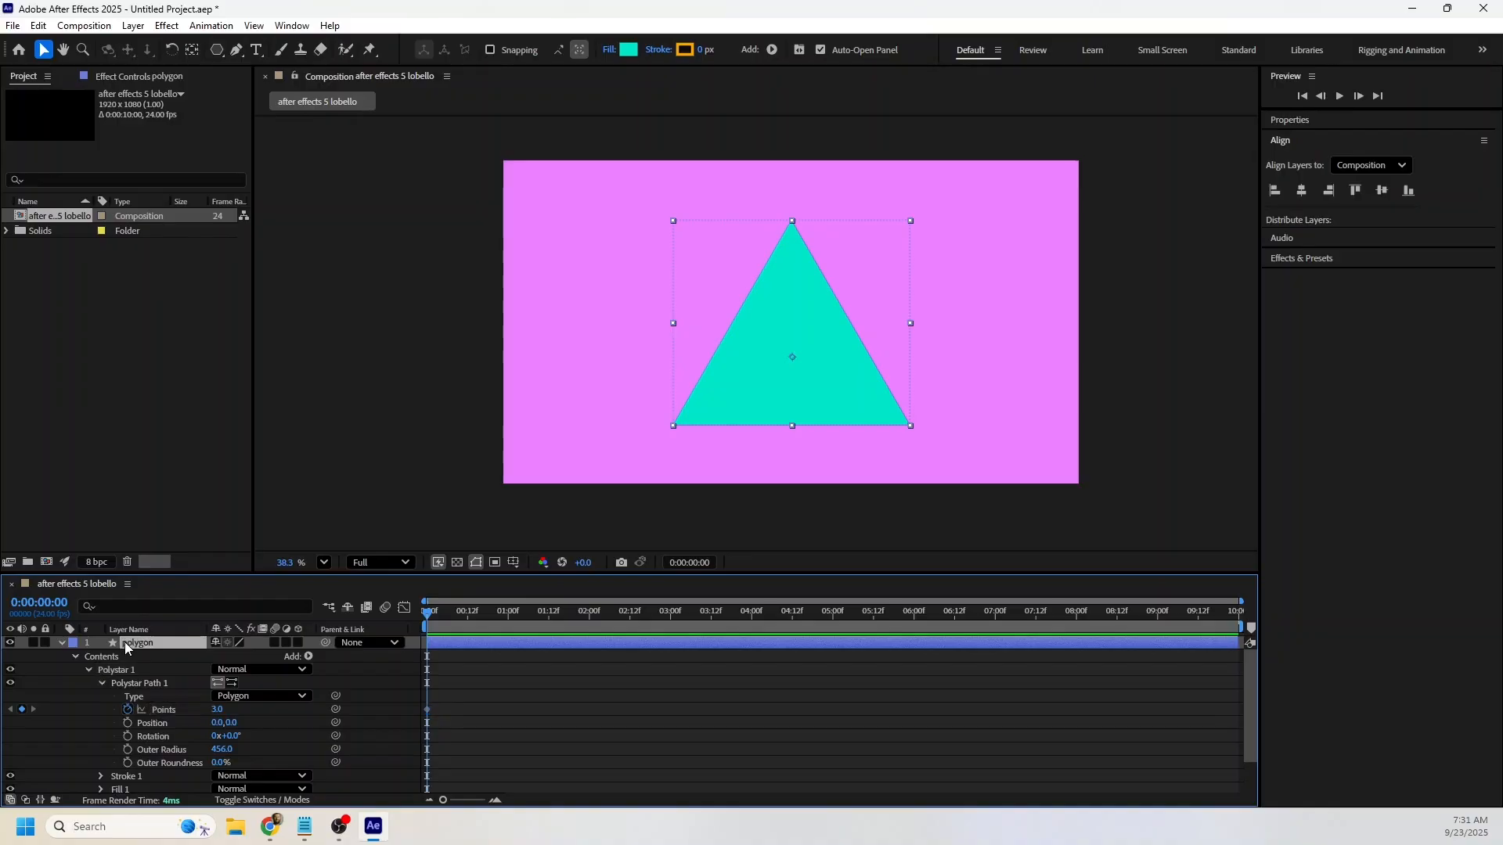
key("s")
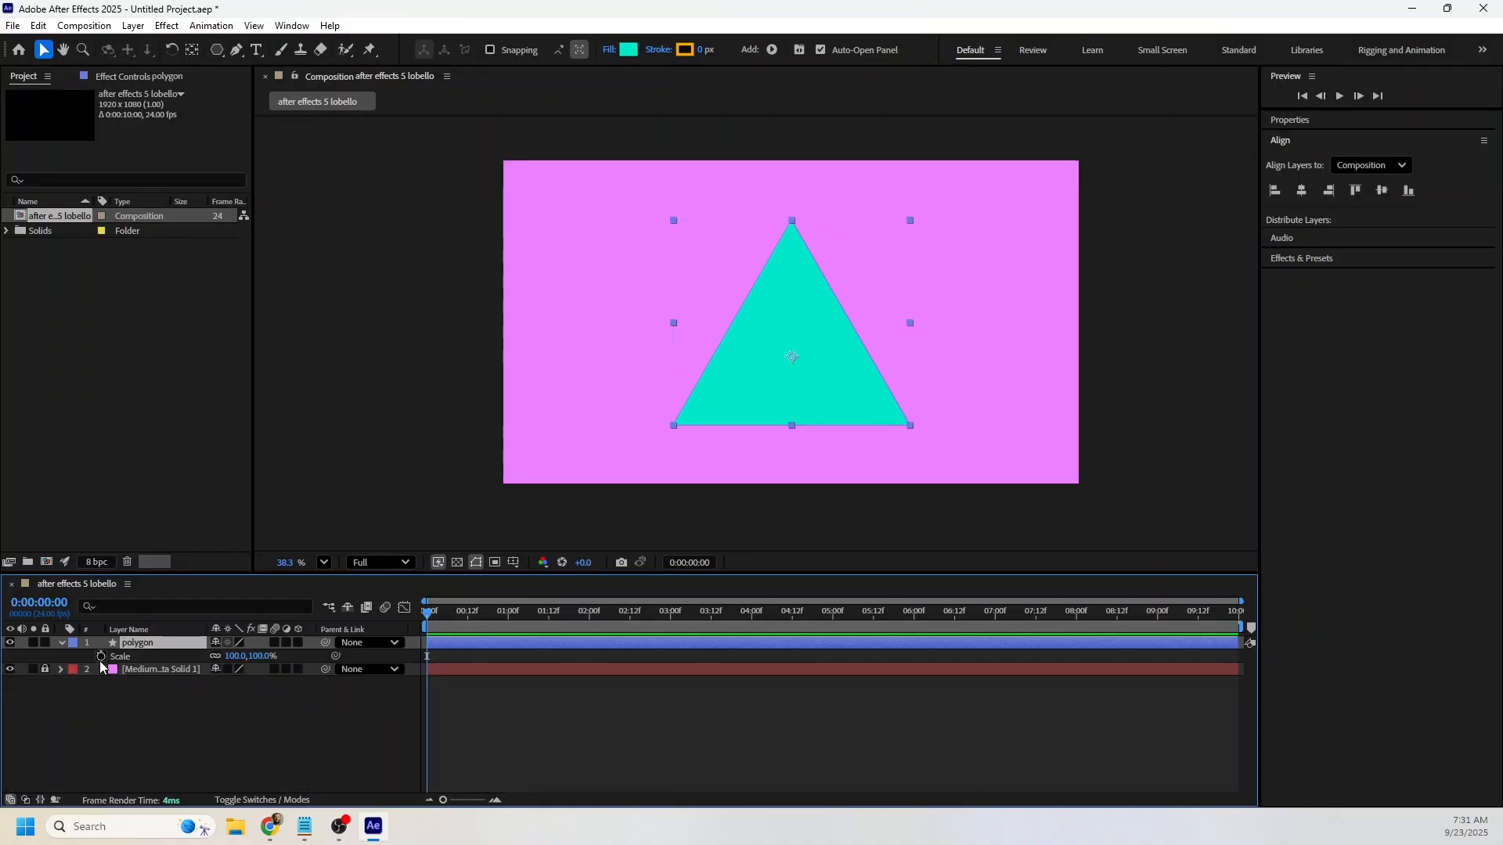
left_click(100, 656)
key("r")
left_click(101, 656)
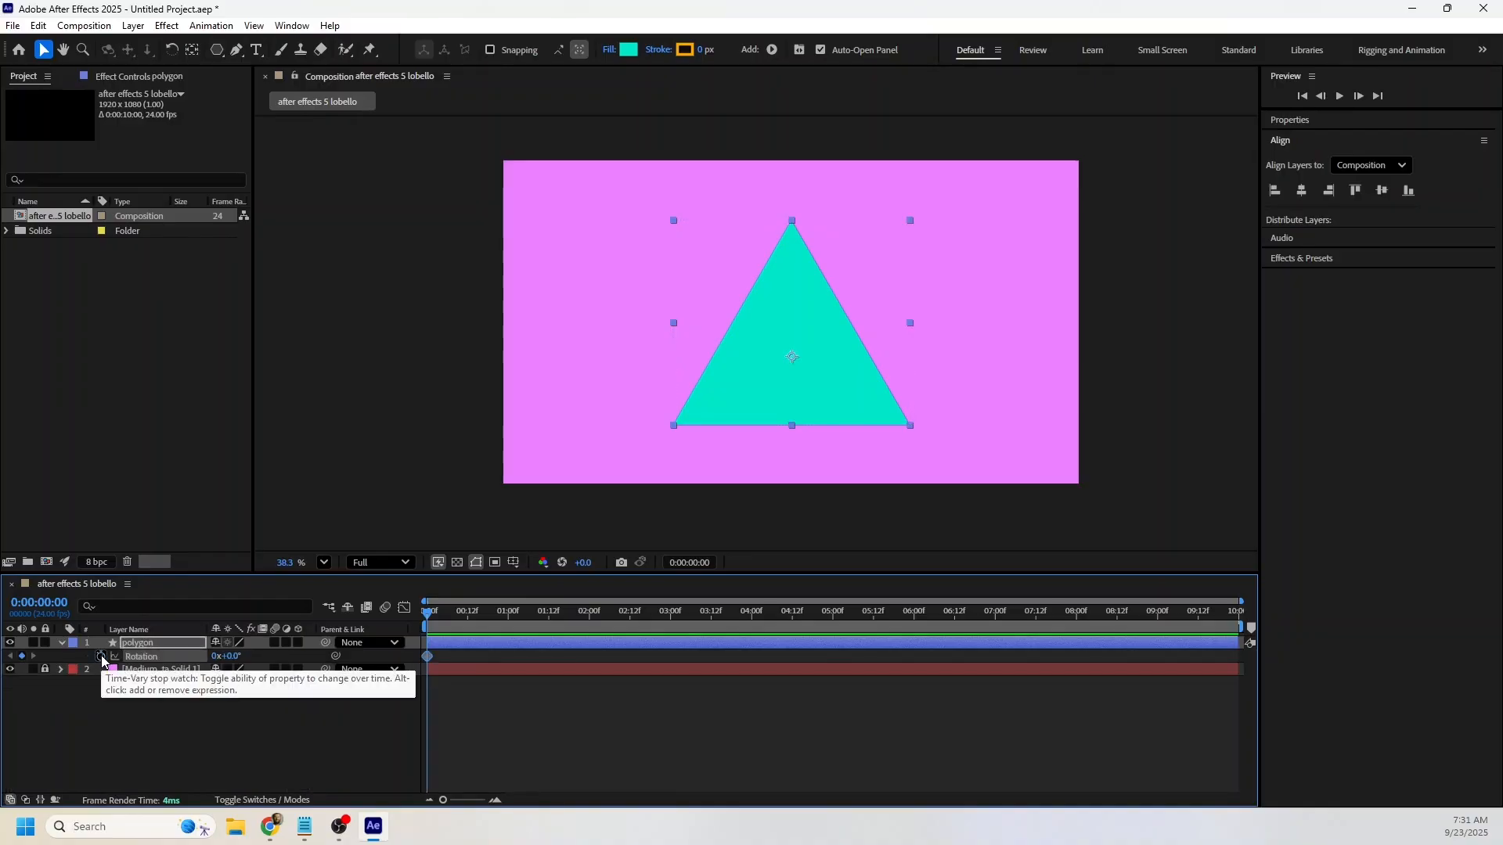
key("p")
left_click(100, 656)
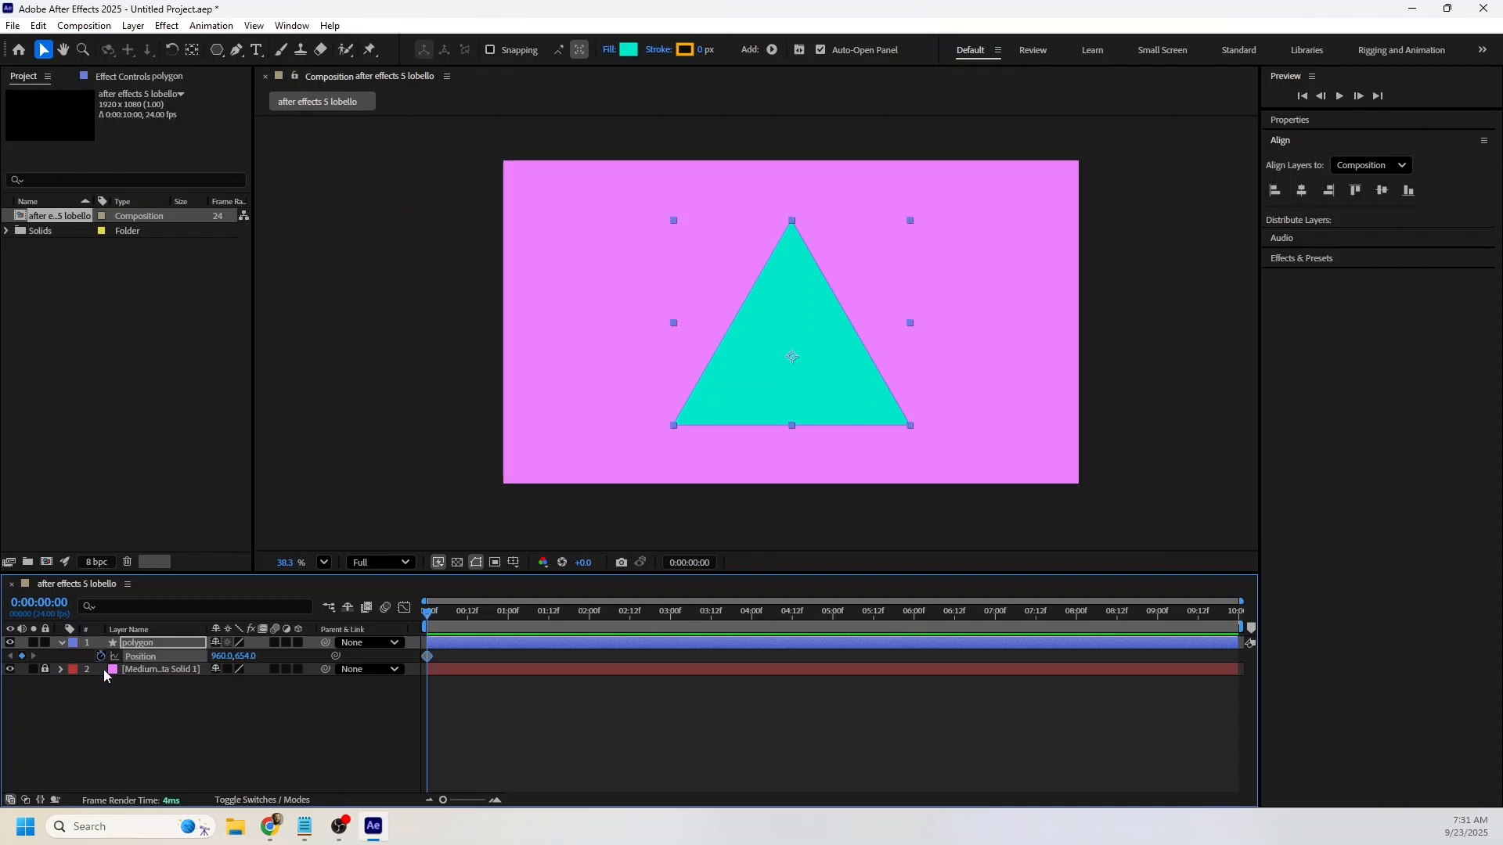
key("u")
left_click(194, 786)
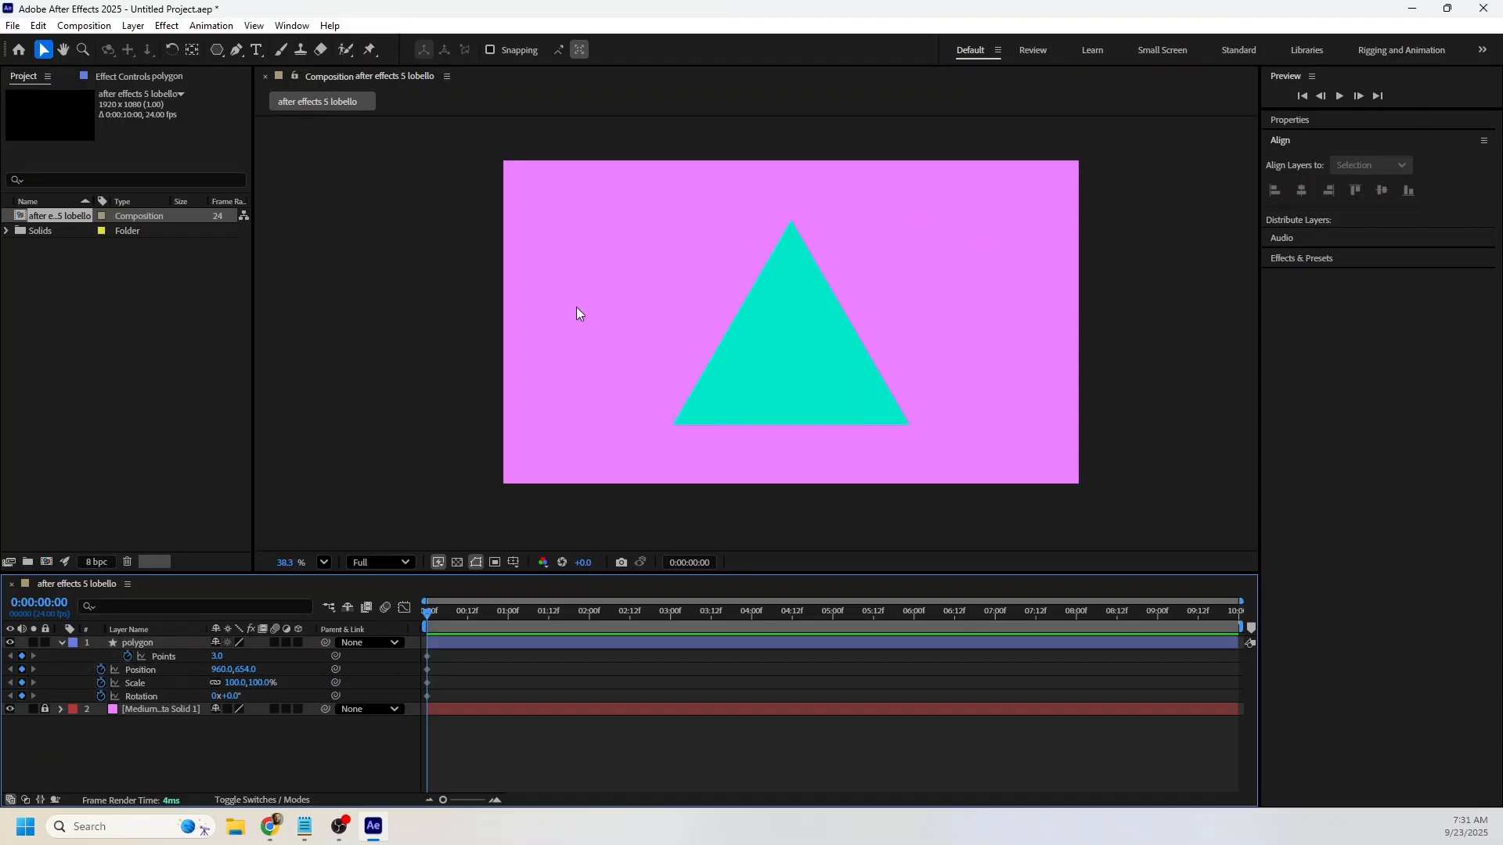
left_click(164, 656)
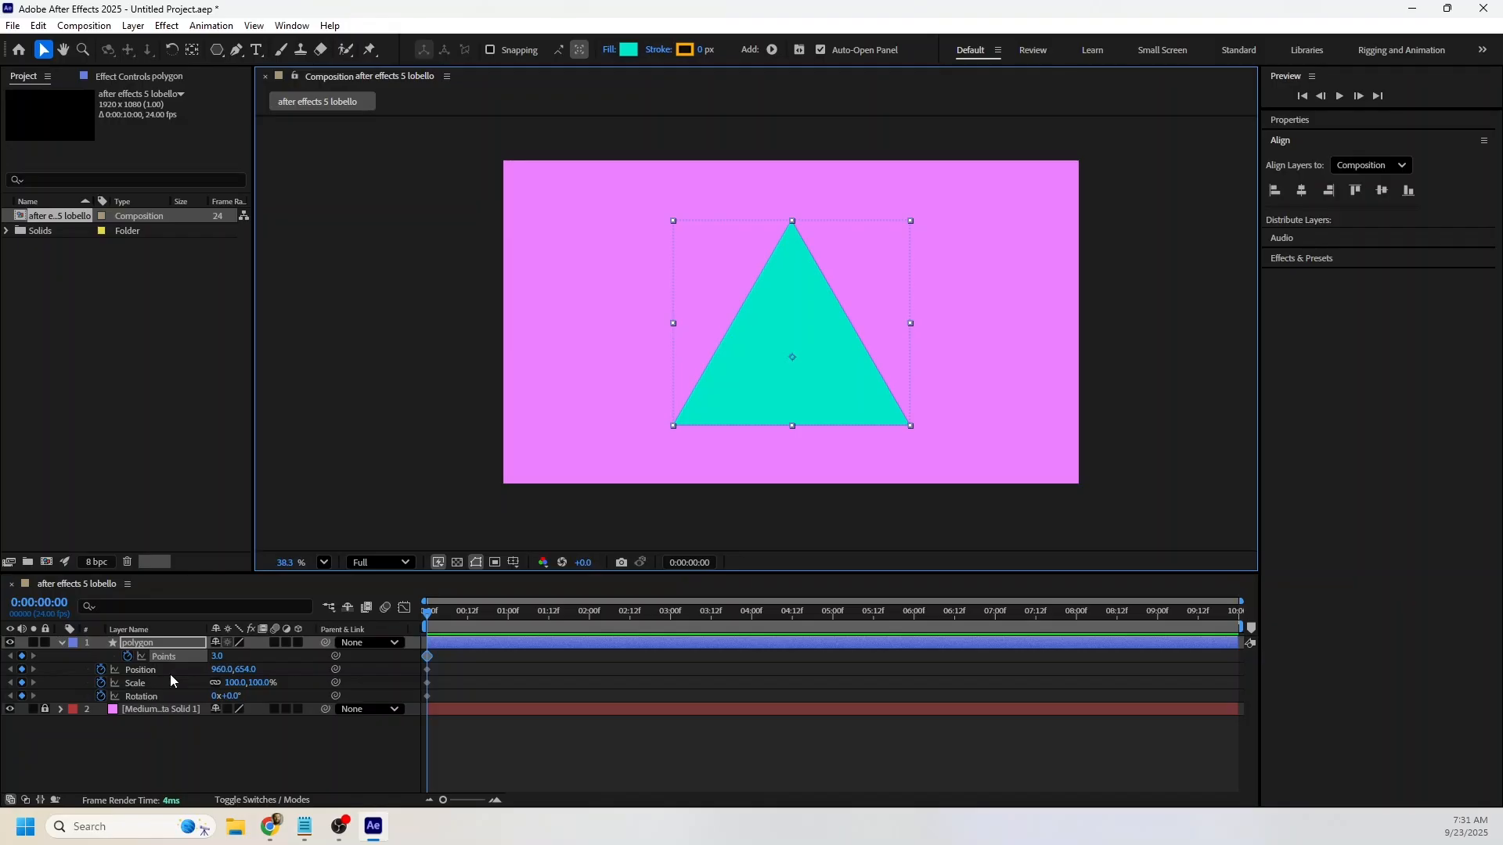
left_click(262, 772)
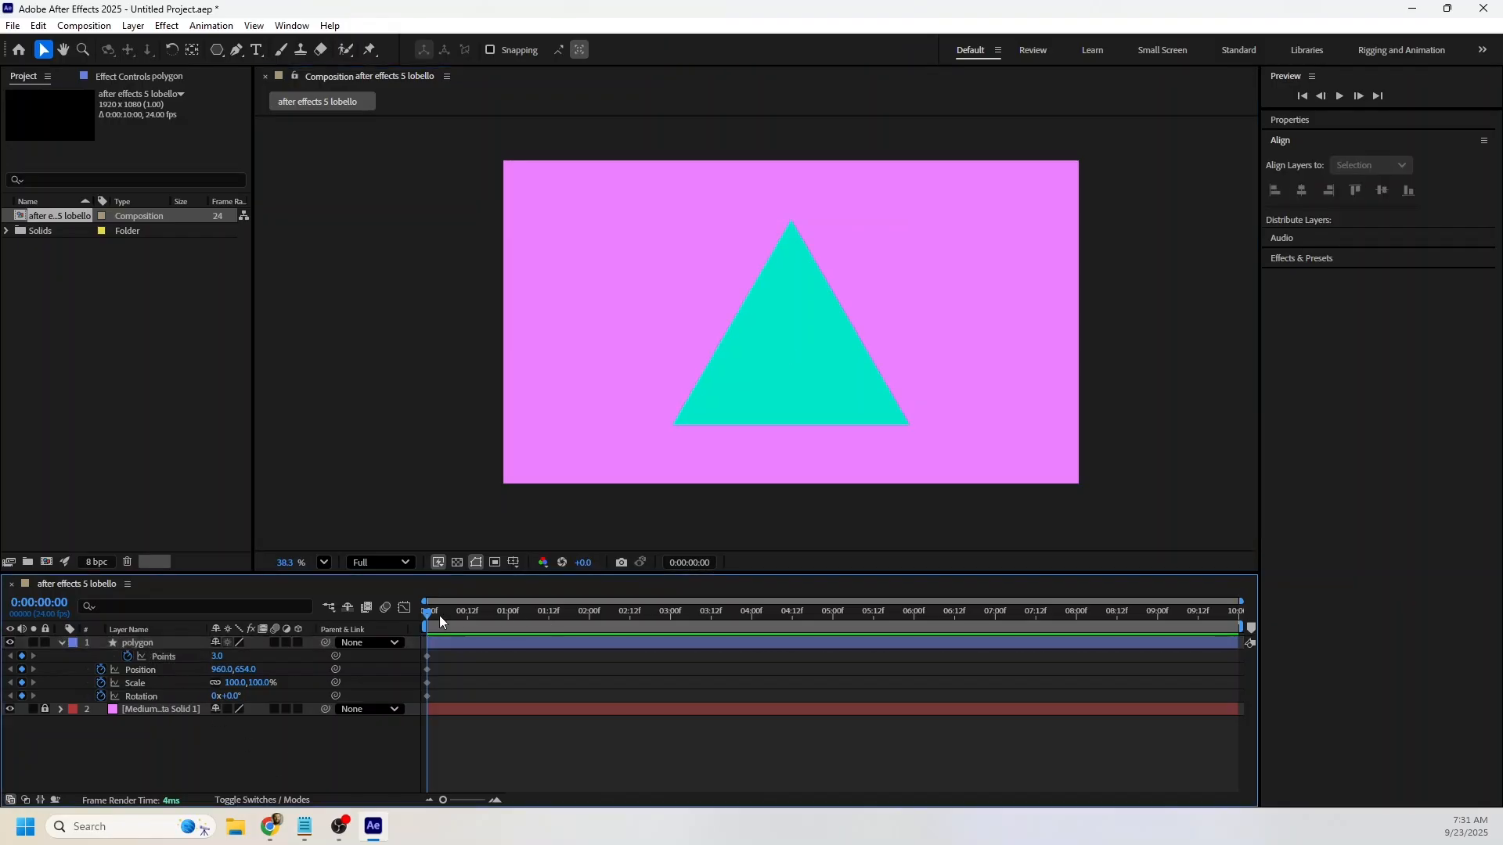
Add hold keyframes for Points, Position, Scale and Rotation at the 1-second mark, keeping their current values.
left_click_drag(440, 617, 507, 617)
left_click(22, 656)
left_click(22, 669)
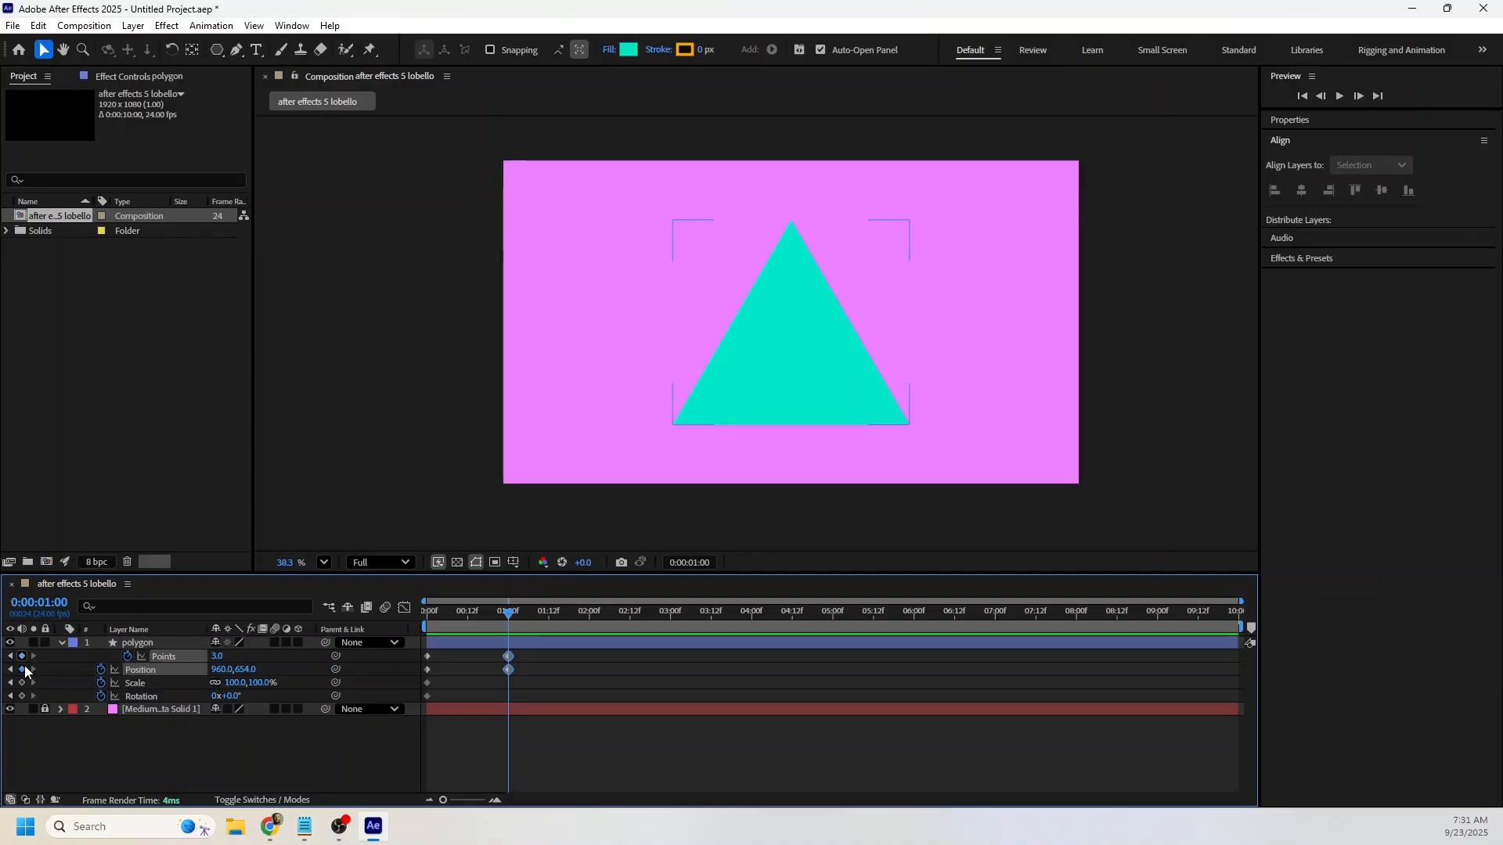
left_click(22, 683)
left_click(22, 696)
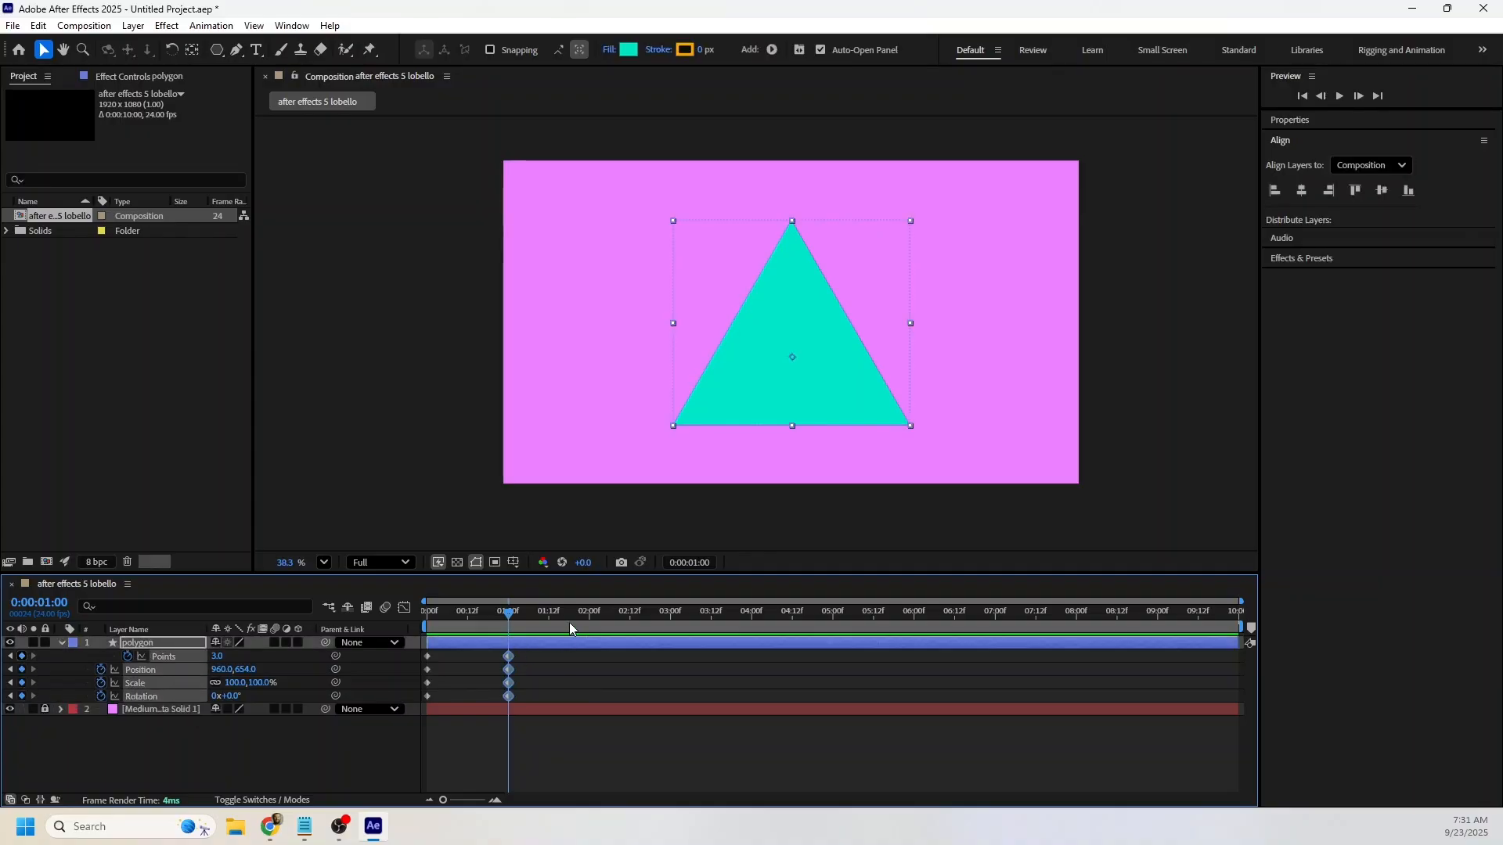
Set the polygon's Points to 4 at the 2-second mark.
left_click_drag(570, 628, 589, 624)
left_click(130, 767)
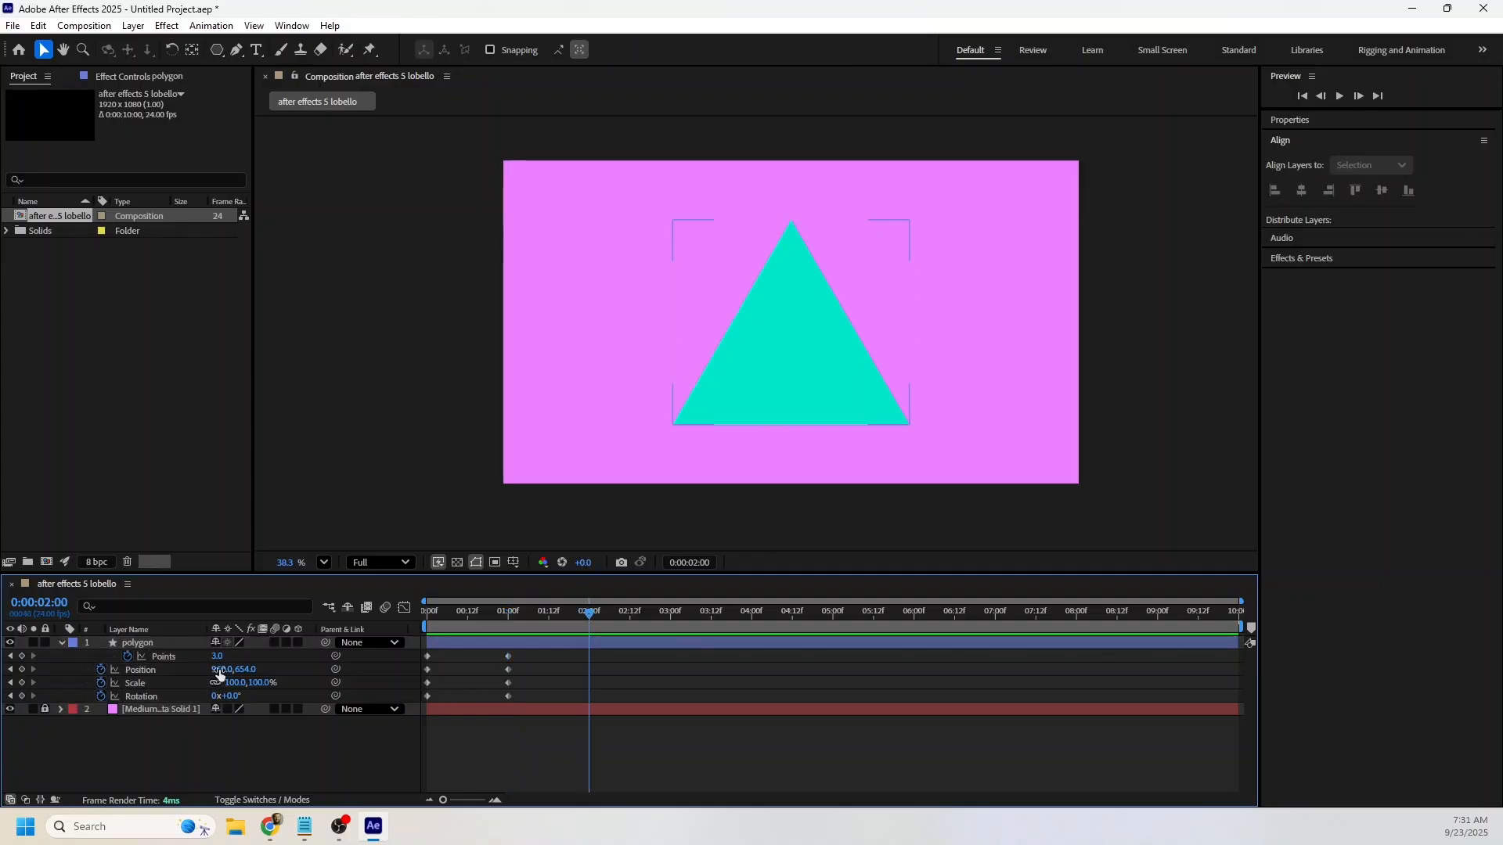
left_click(223, 660)
type("4")
key("Return")
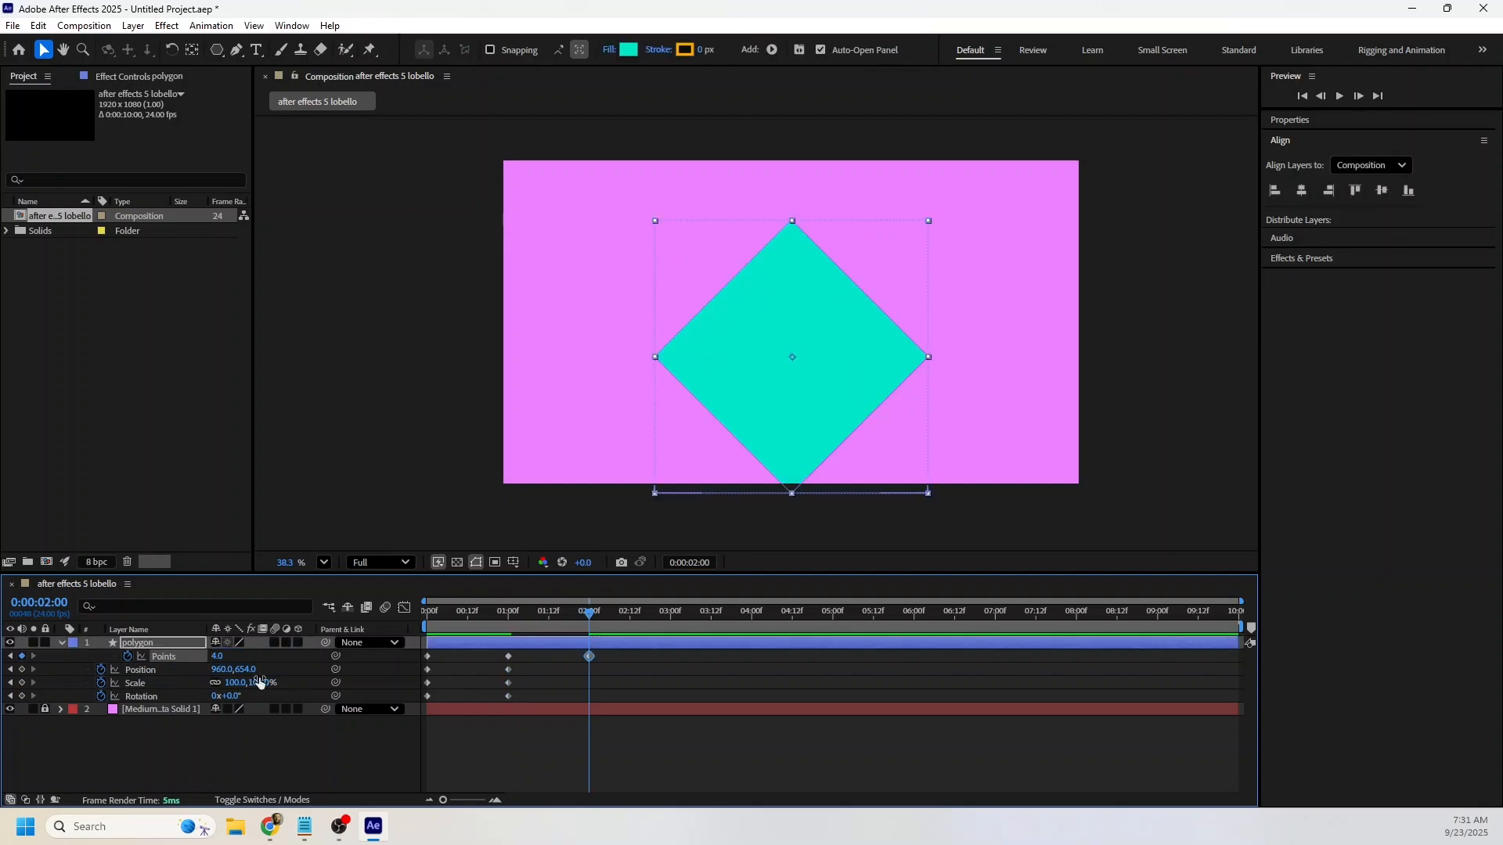
Set the polygon layer's Rotation to 2x+45° at the 2-second mark.
left_click(216, 696)
type("2")
left_click(308, 765)
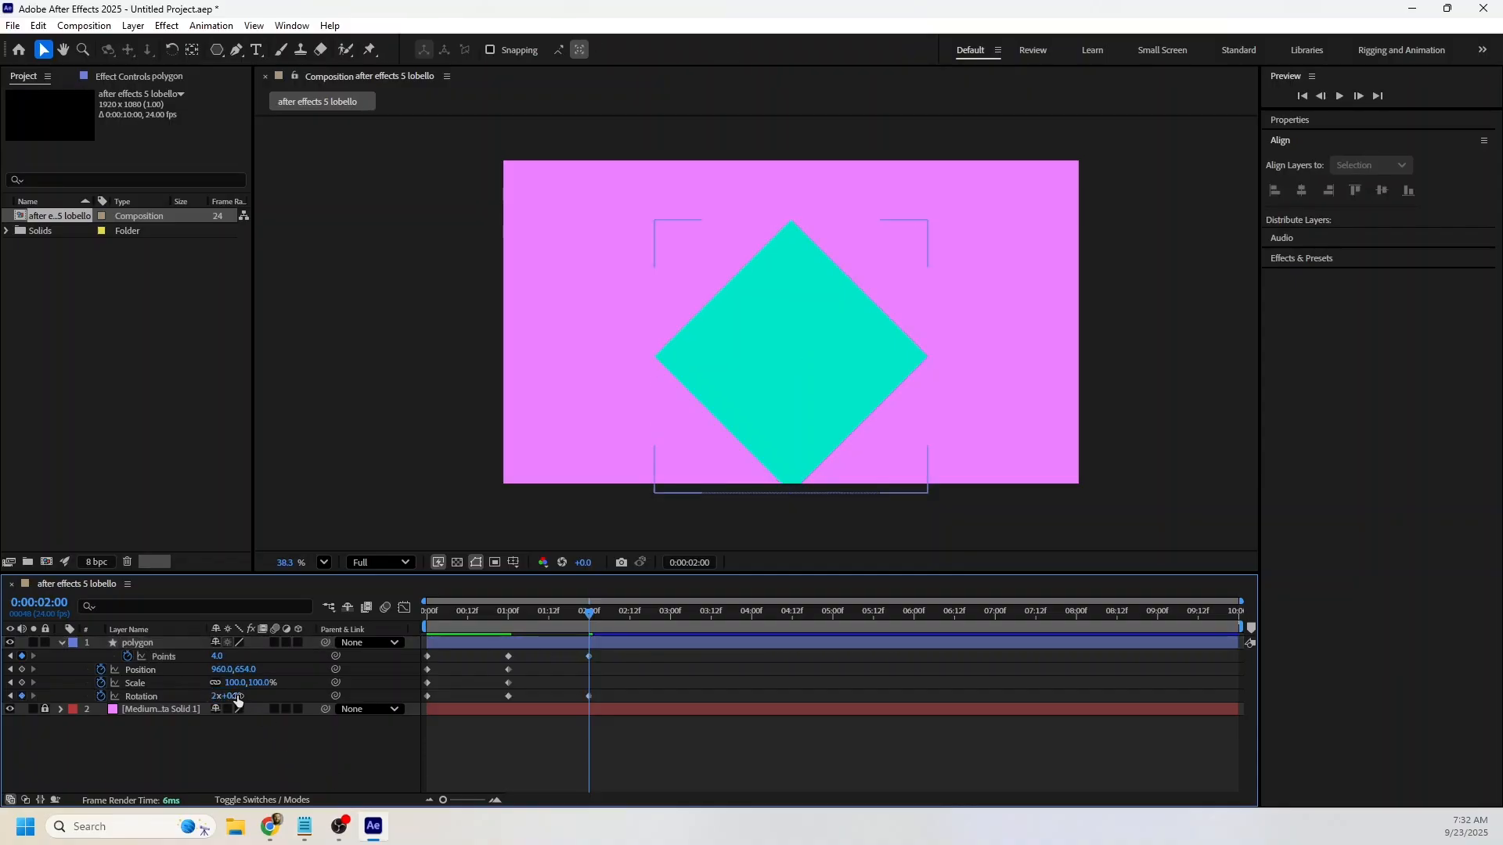
left_click(237, 696)
type("45")
key("Return")
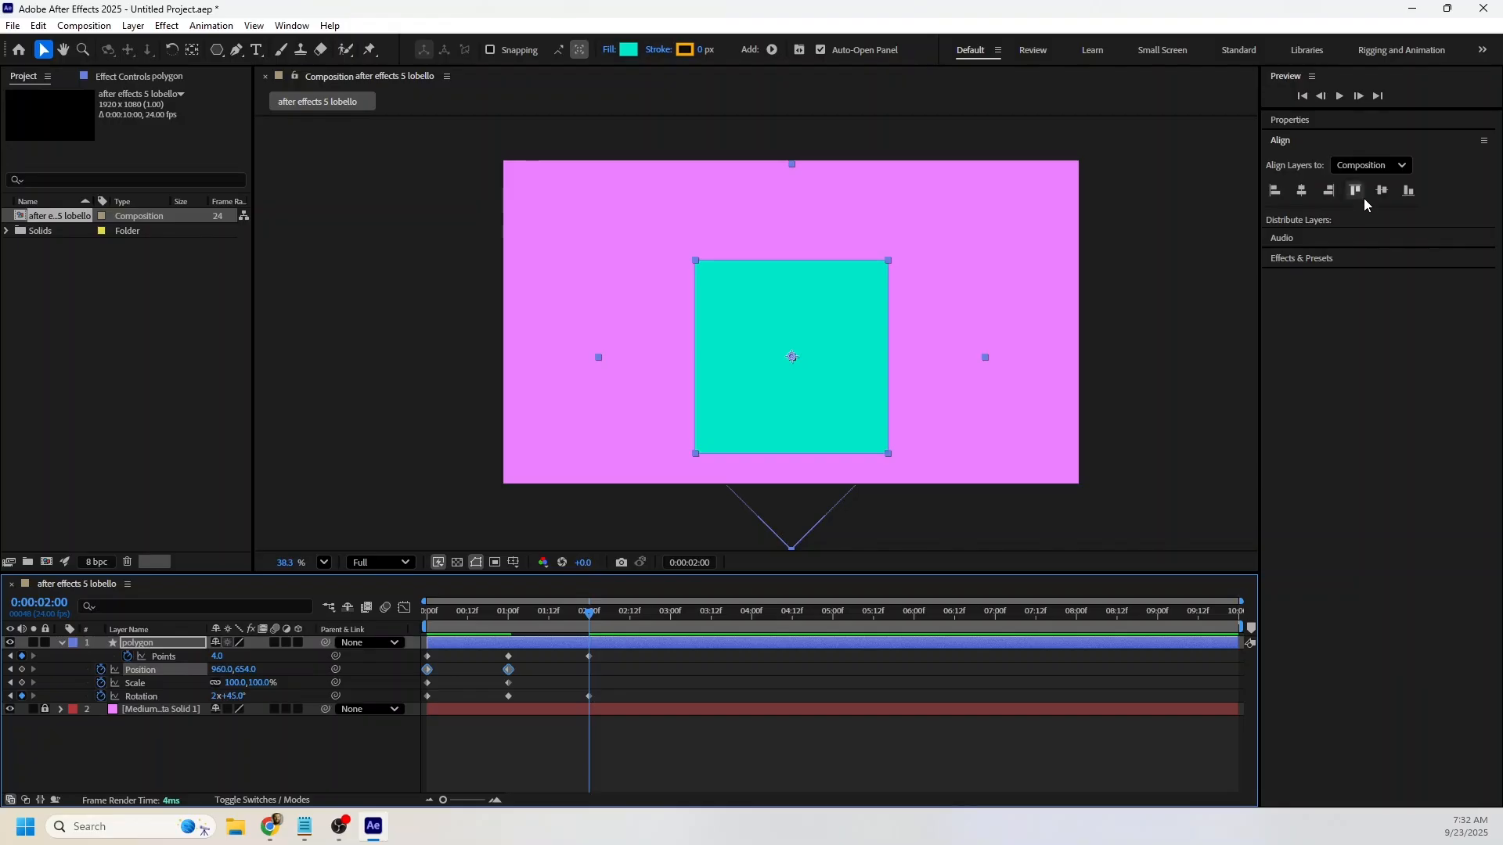
Center the polygon vertically in the composition at the 2-second mark and add a Scale keyframe there.
left_click(1382, 190)
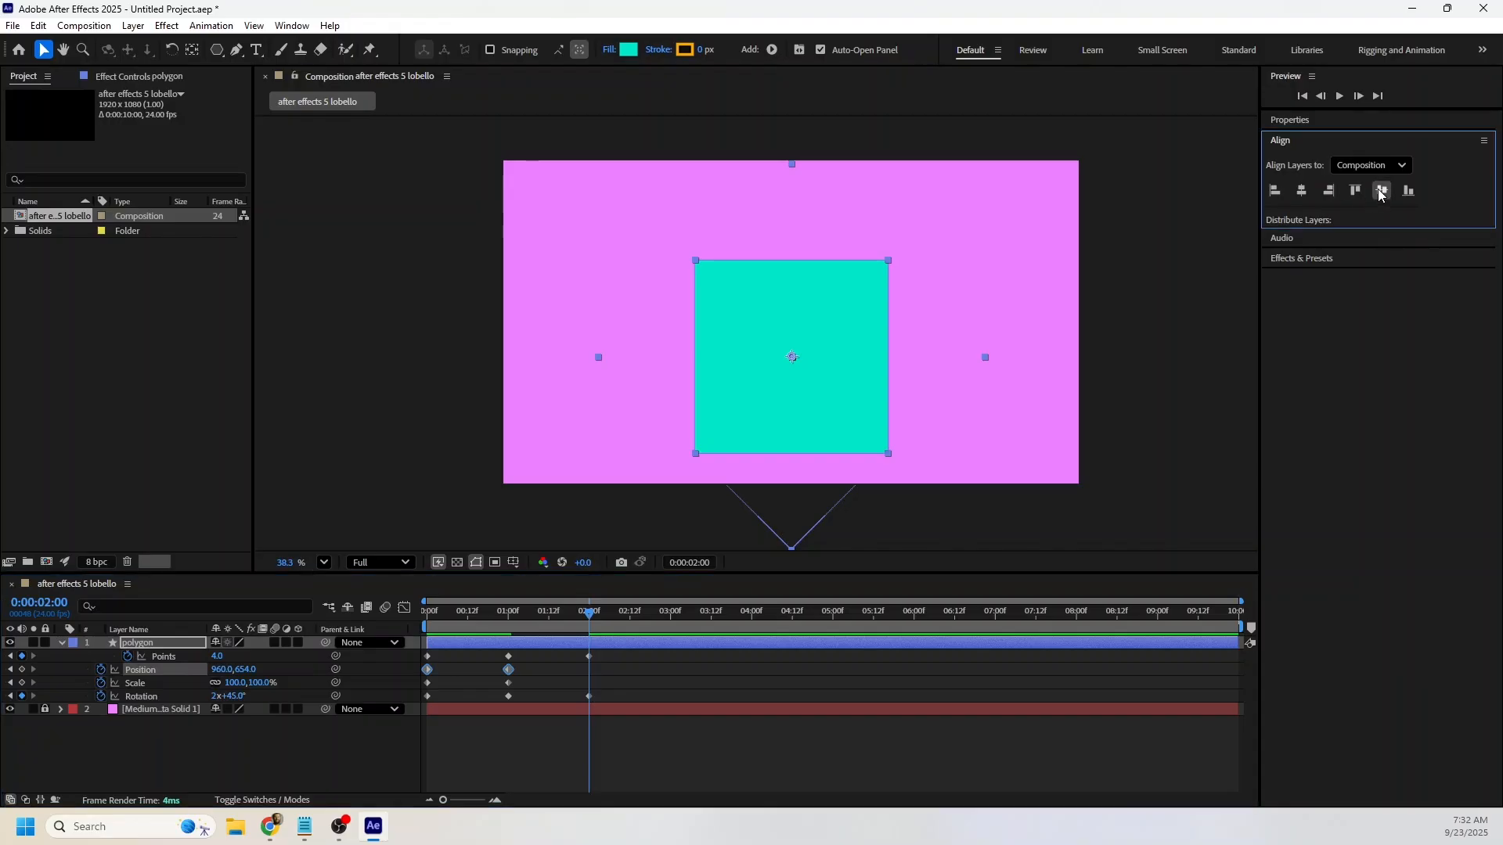
left_click(22, 683)
Set the polygon's Scale to 10% at 0:00:01:12 and preview the animation from the start.
left_click_drag(556, 614, 552, 615)
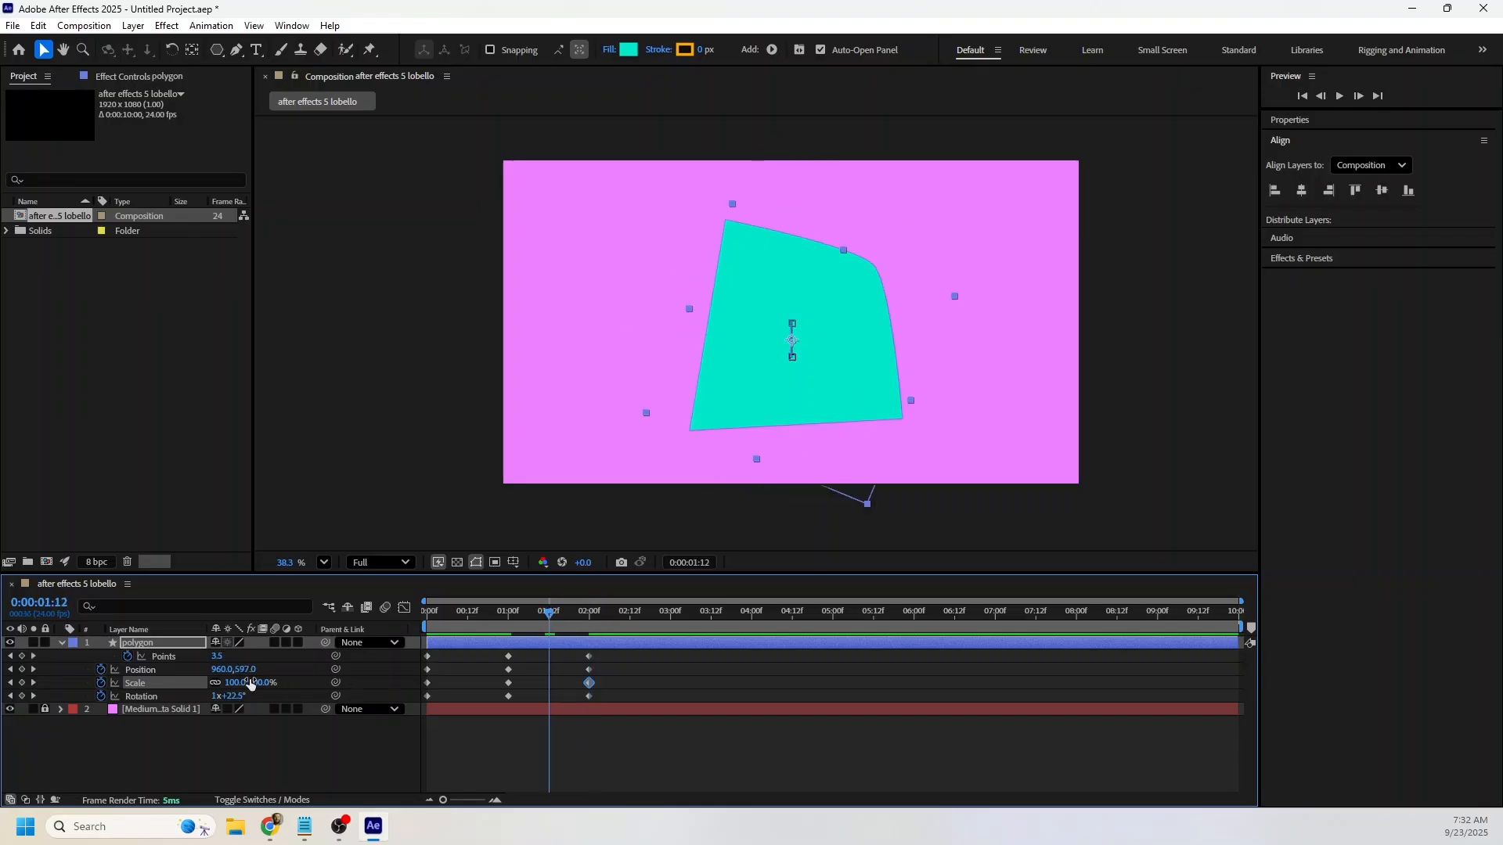
left_click(243, 681)
type("100")
key("Return")
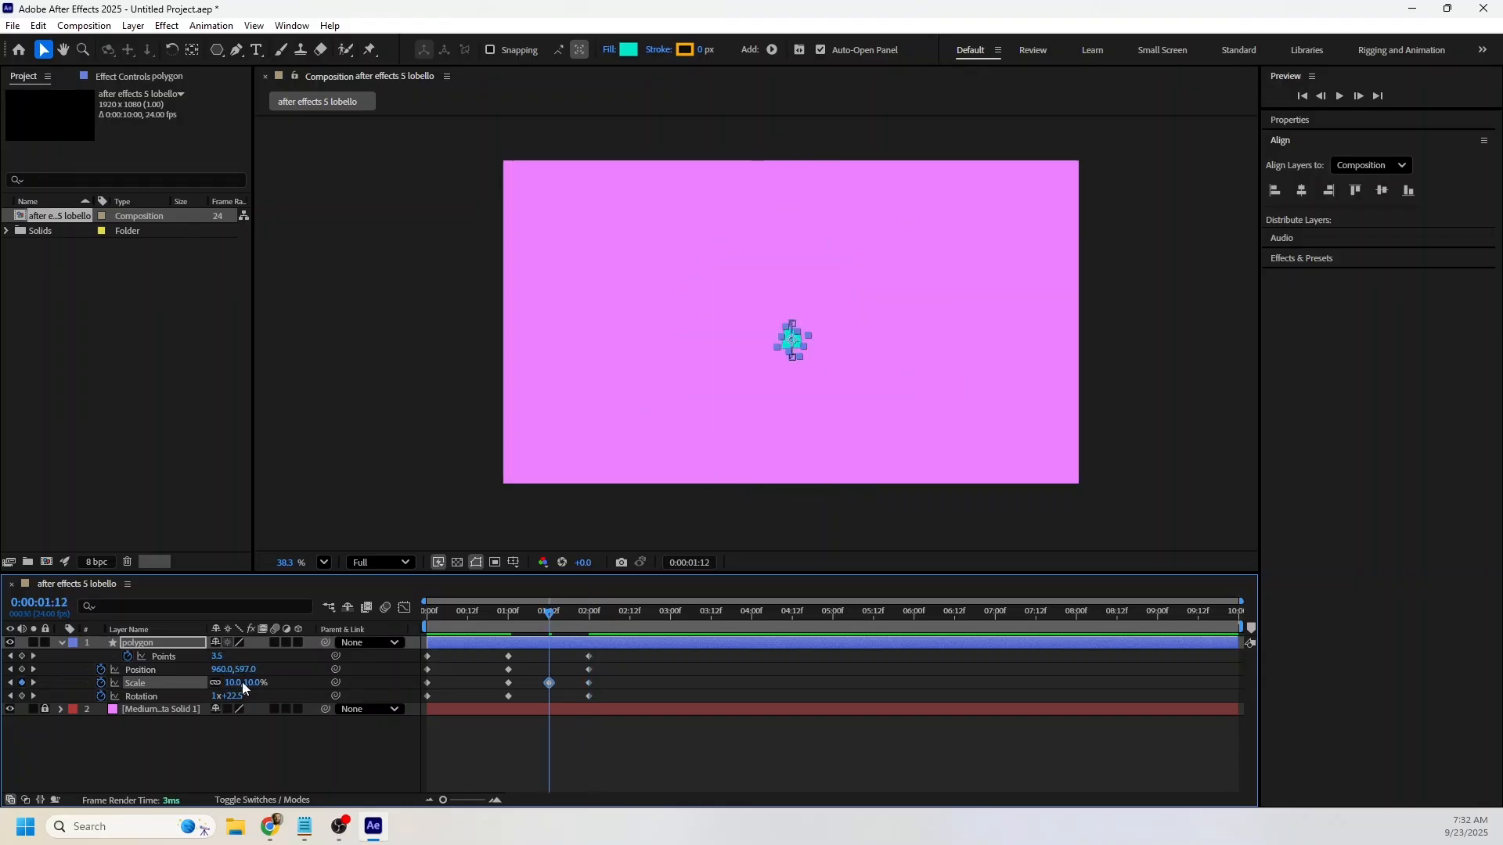
left_click_drag(446, 613, 378, 617)
key("space")
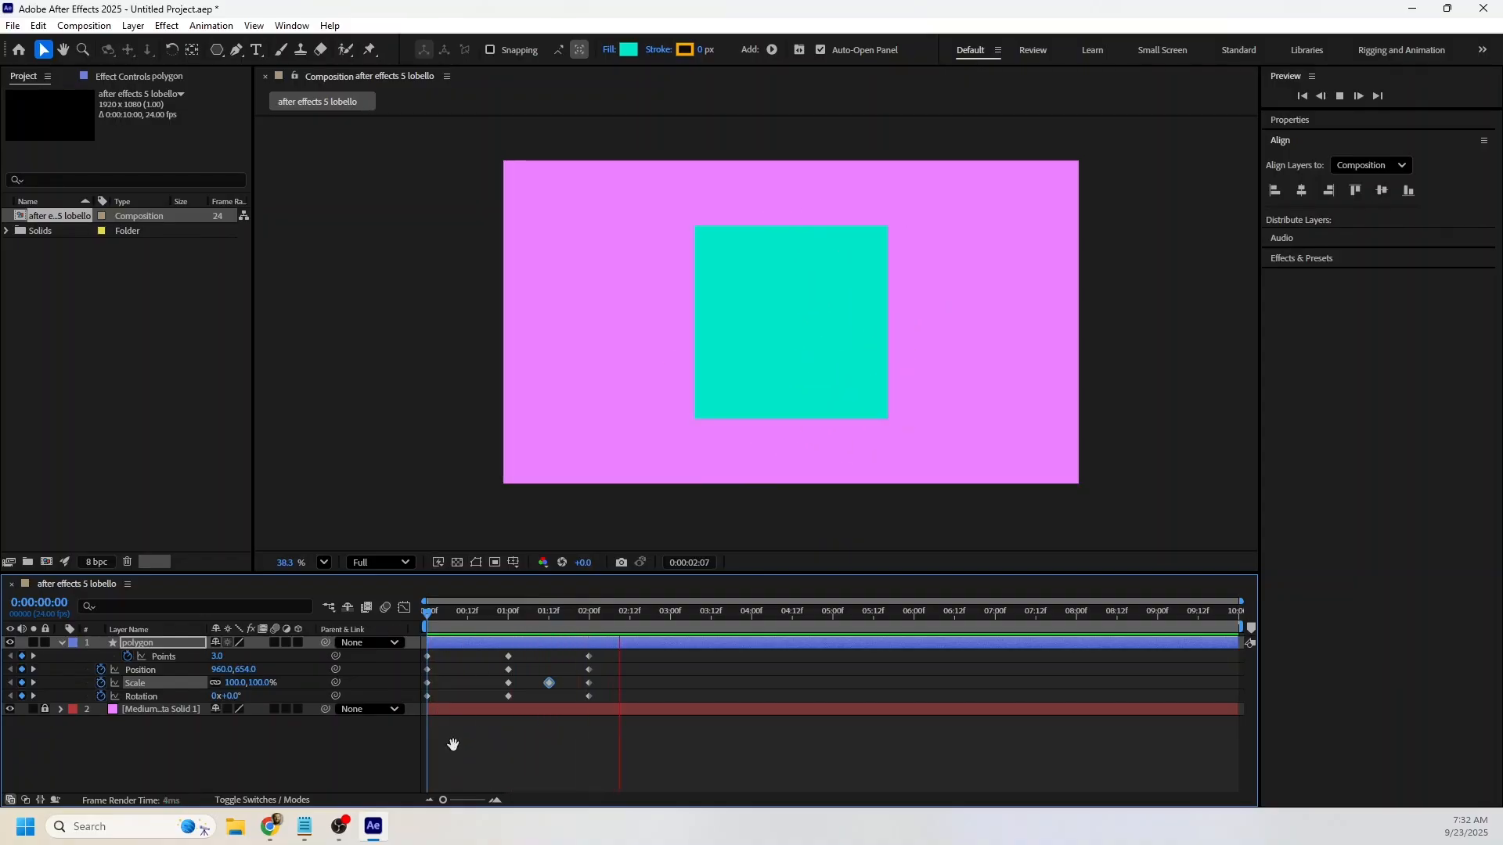
key("space")
Add hold keyframes for the polygon's Points, Position, Scale and Rotation at the 3-second mark.
left_click_drag(492, 618, 671, 623)
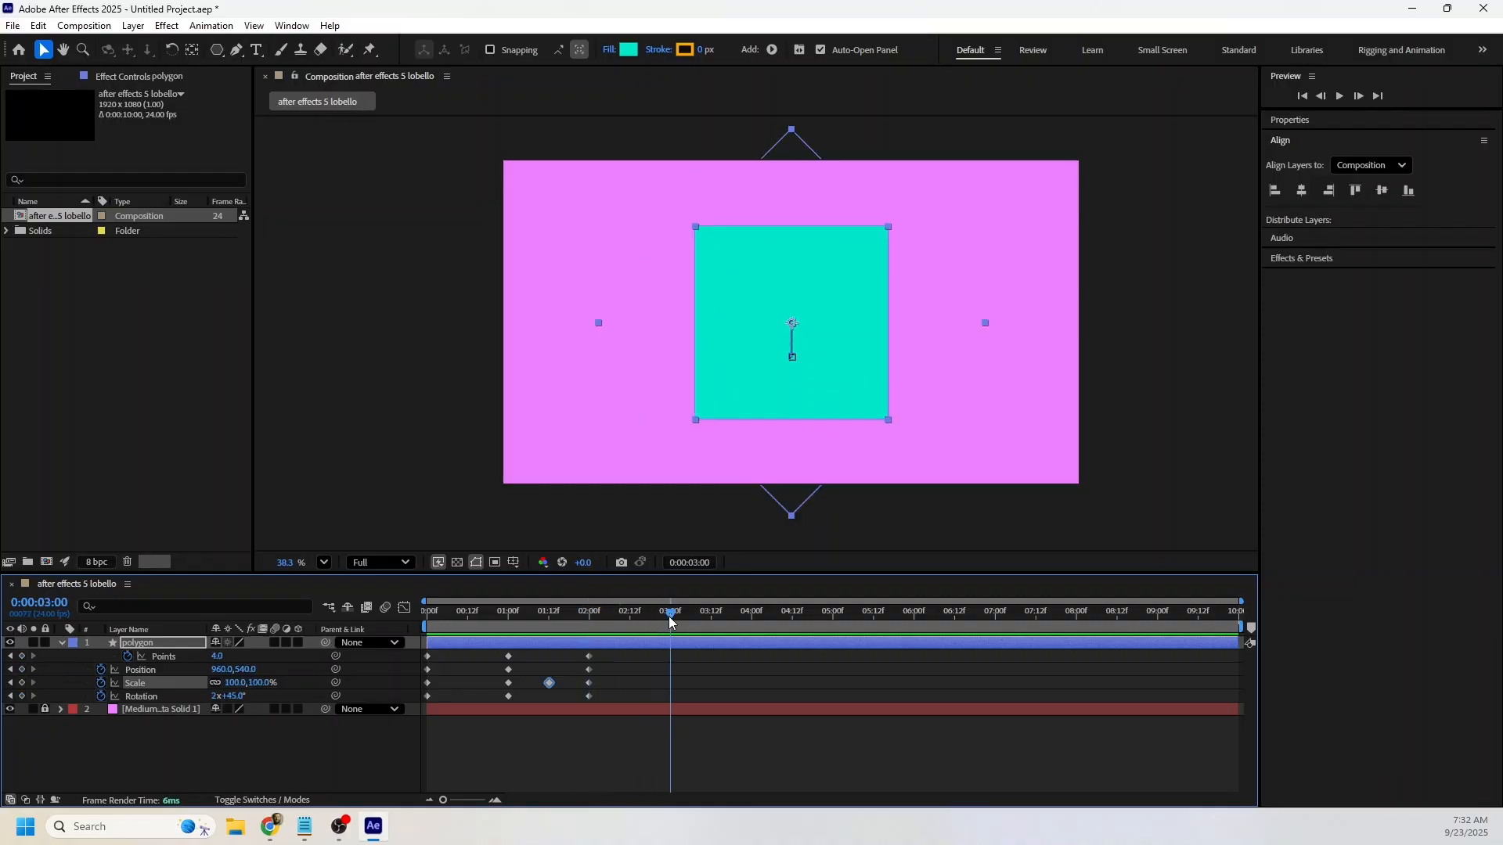
left_click(21, 656)
left_click(21, 670)
left_click(21, 683)
left_click(22, 696)
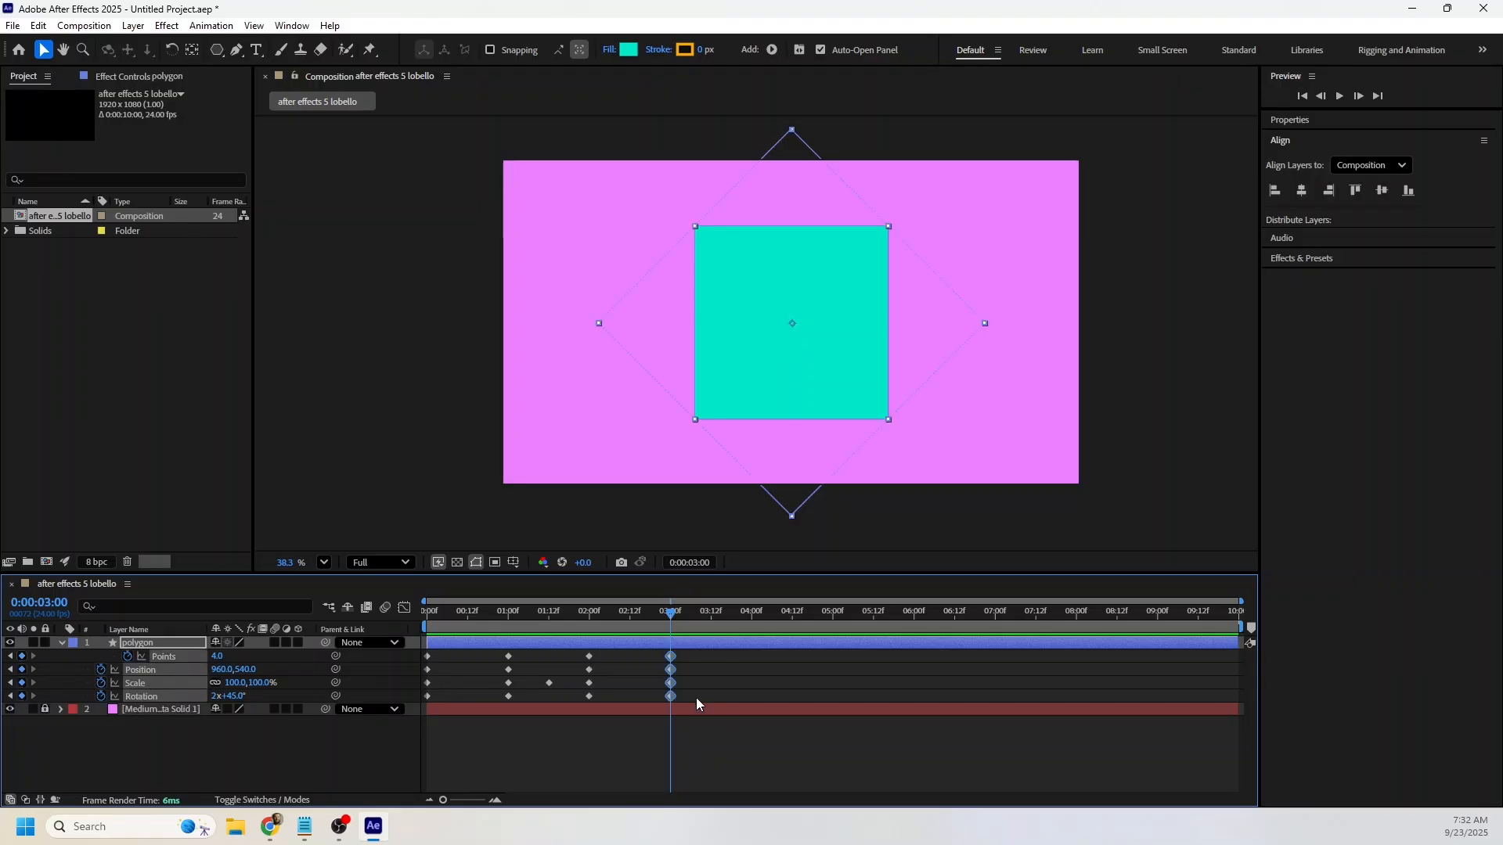
Set the polygon's Points to 6 at the 4-second mark and preview the morph from 3 seconds.
left_click(684, 624)
left_click_drag(693, 624, 752, 622)
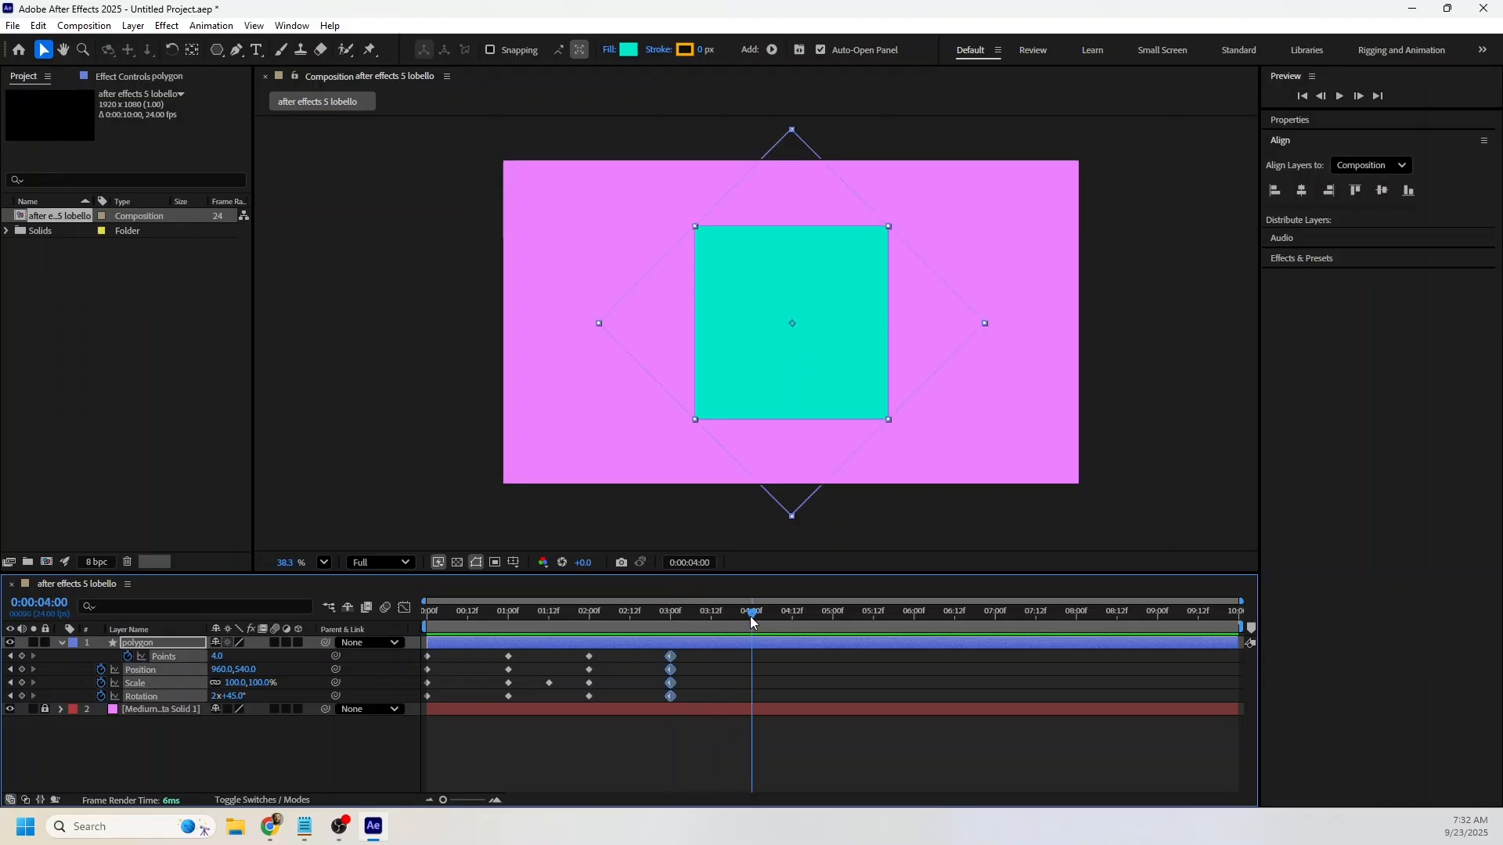
left_click(342, 770)
left_click(226, 656)
type("6")
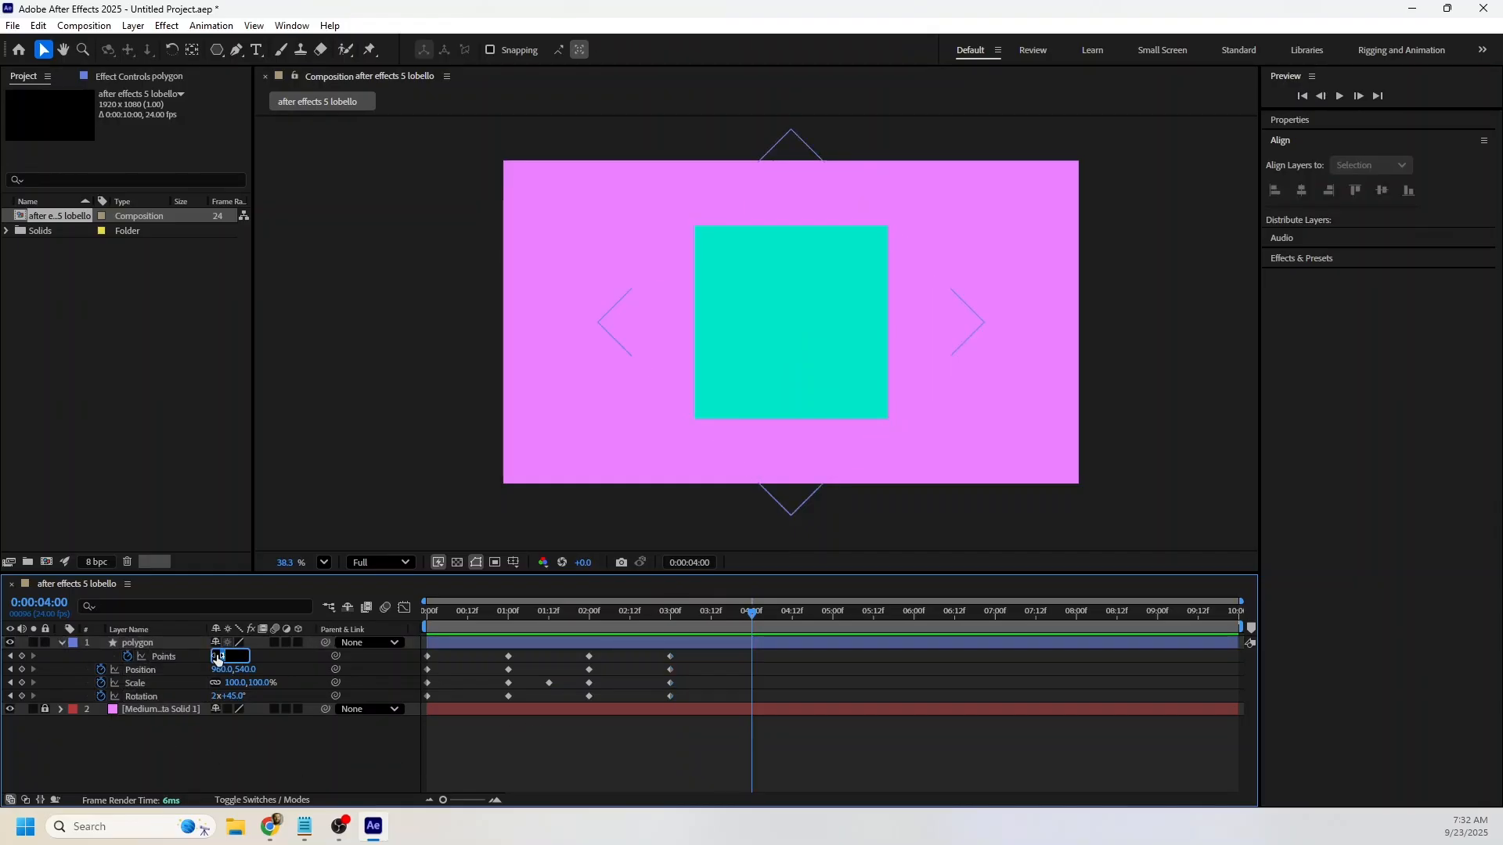
key("Return")
left_click(671, 623)
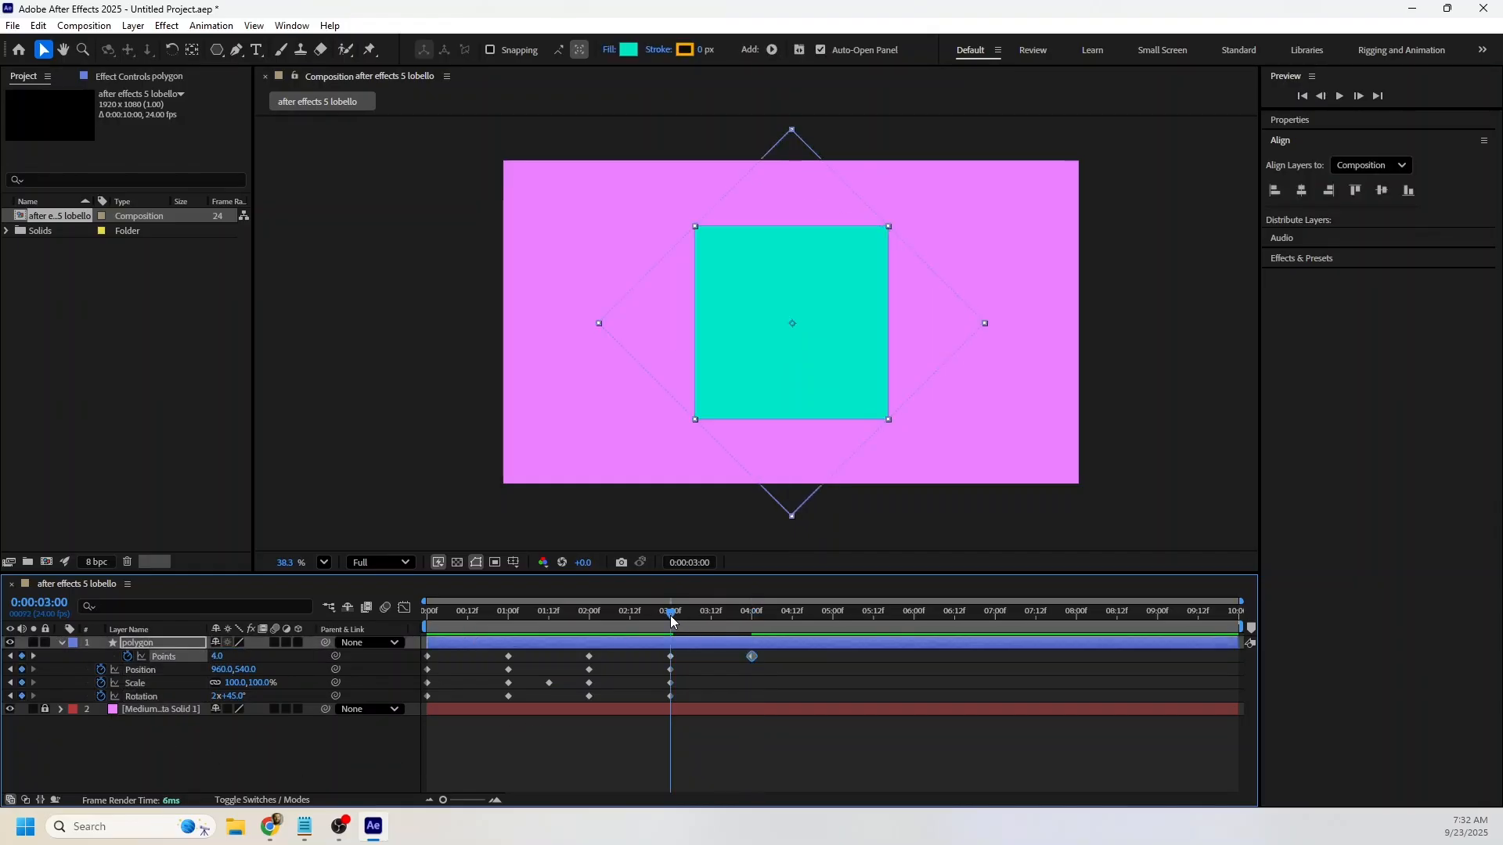
key("space")
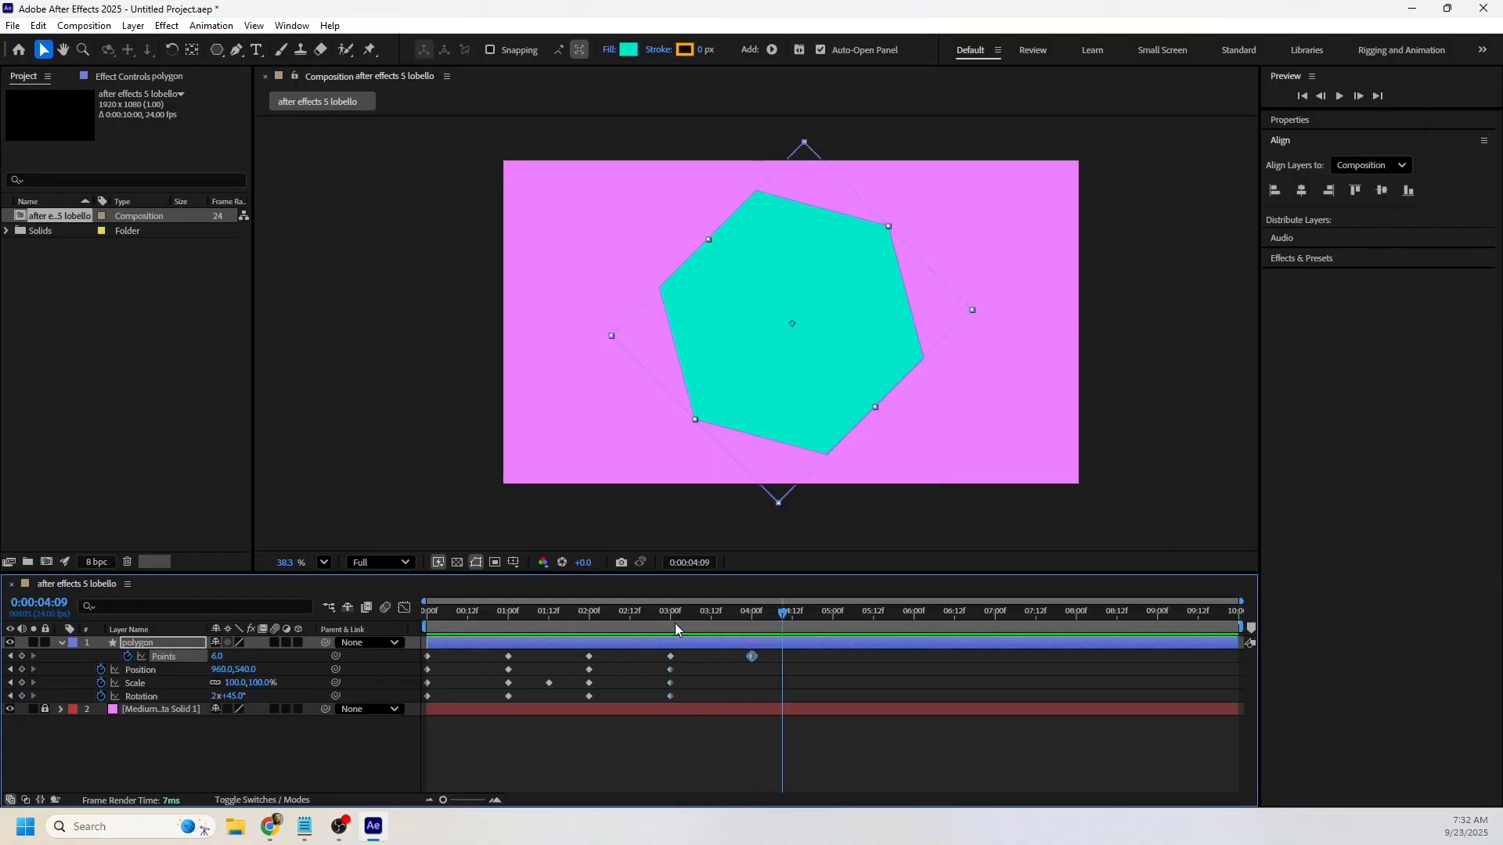
left_click_drag(675, 623, 709, 624)
Set the polygon's Rotation to 0x+0° at the 4-second mark.
left_click(754, 623)
left_click(269, 702)
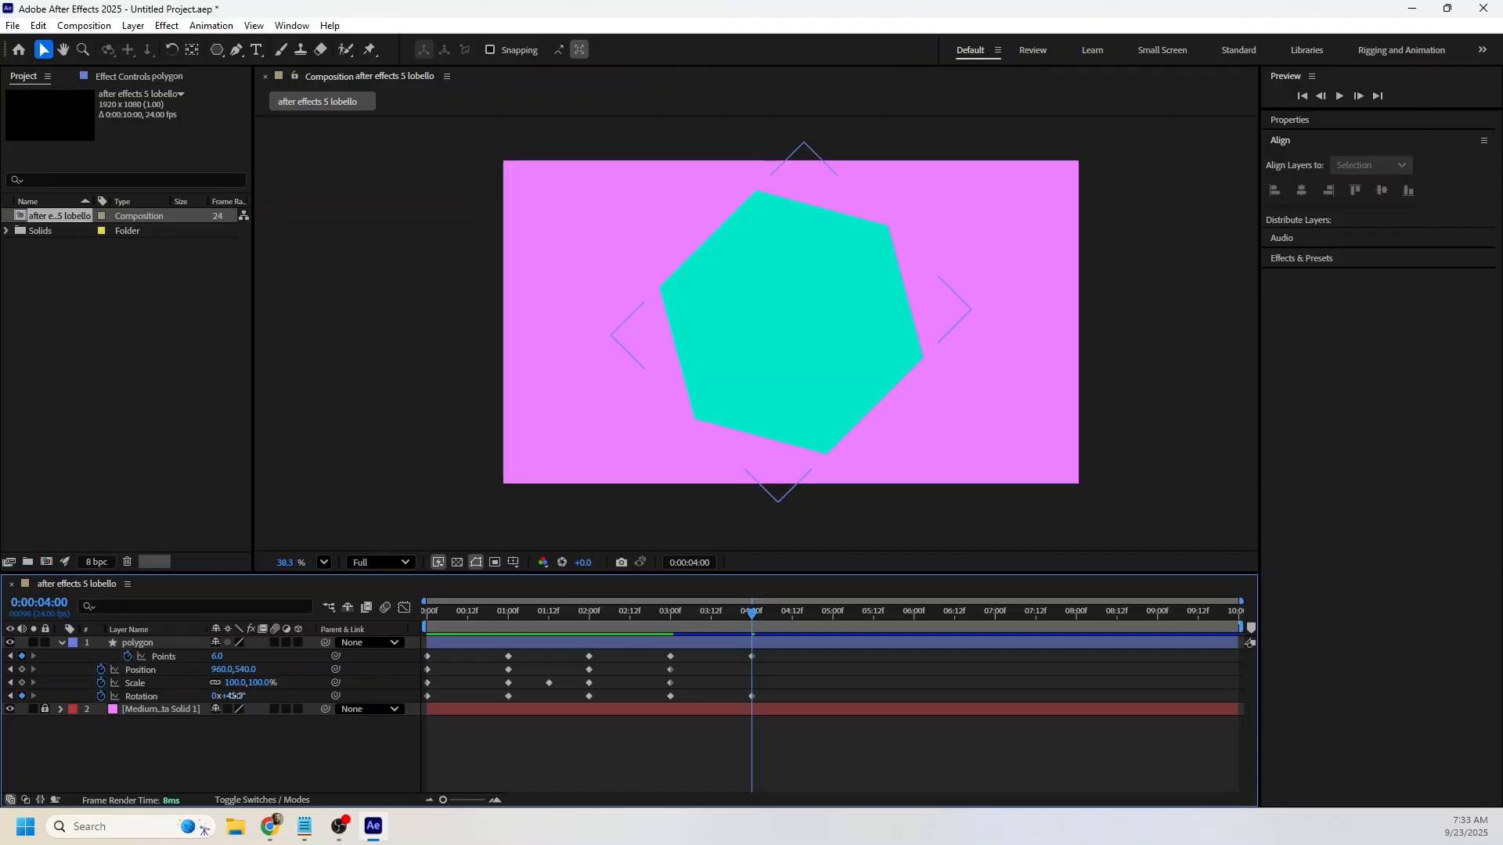
left_click(235, 696)
type("0")
key("Return")
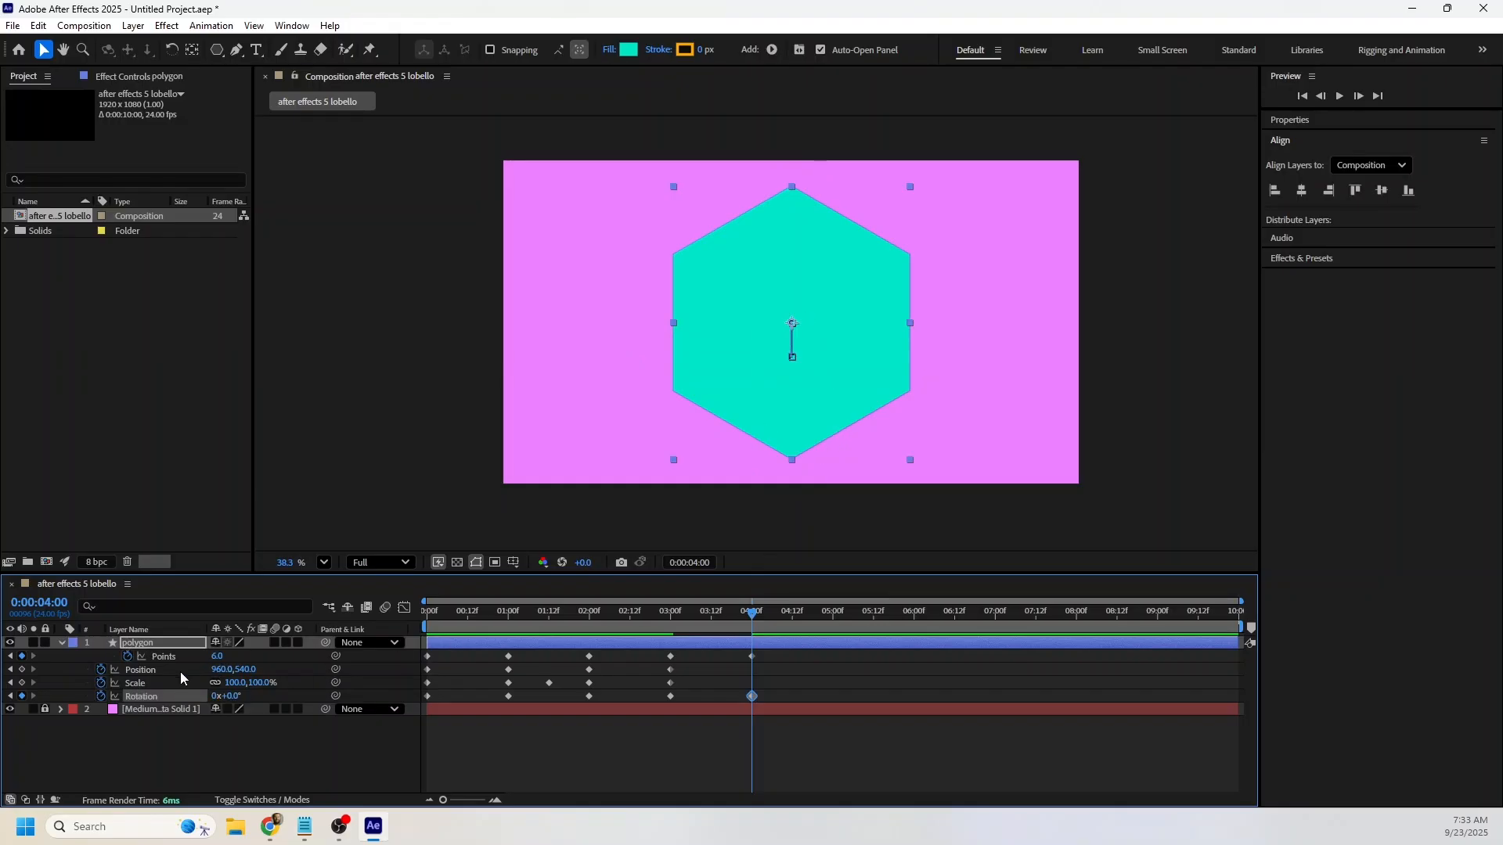
Center the hexagon vertically in the composition and add Position and Scale keyframes at the 4-second mark.
left_click(141, 670)
left_click(1381, 192)
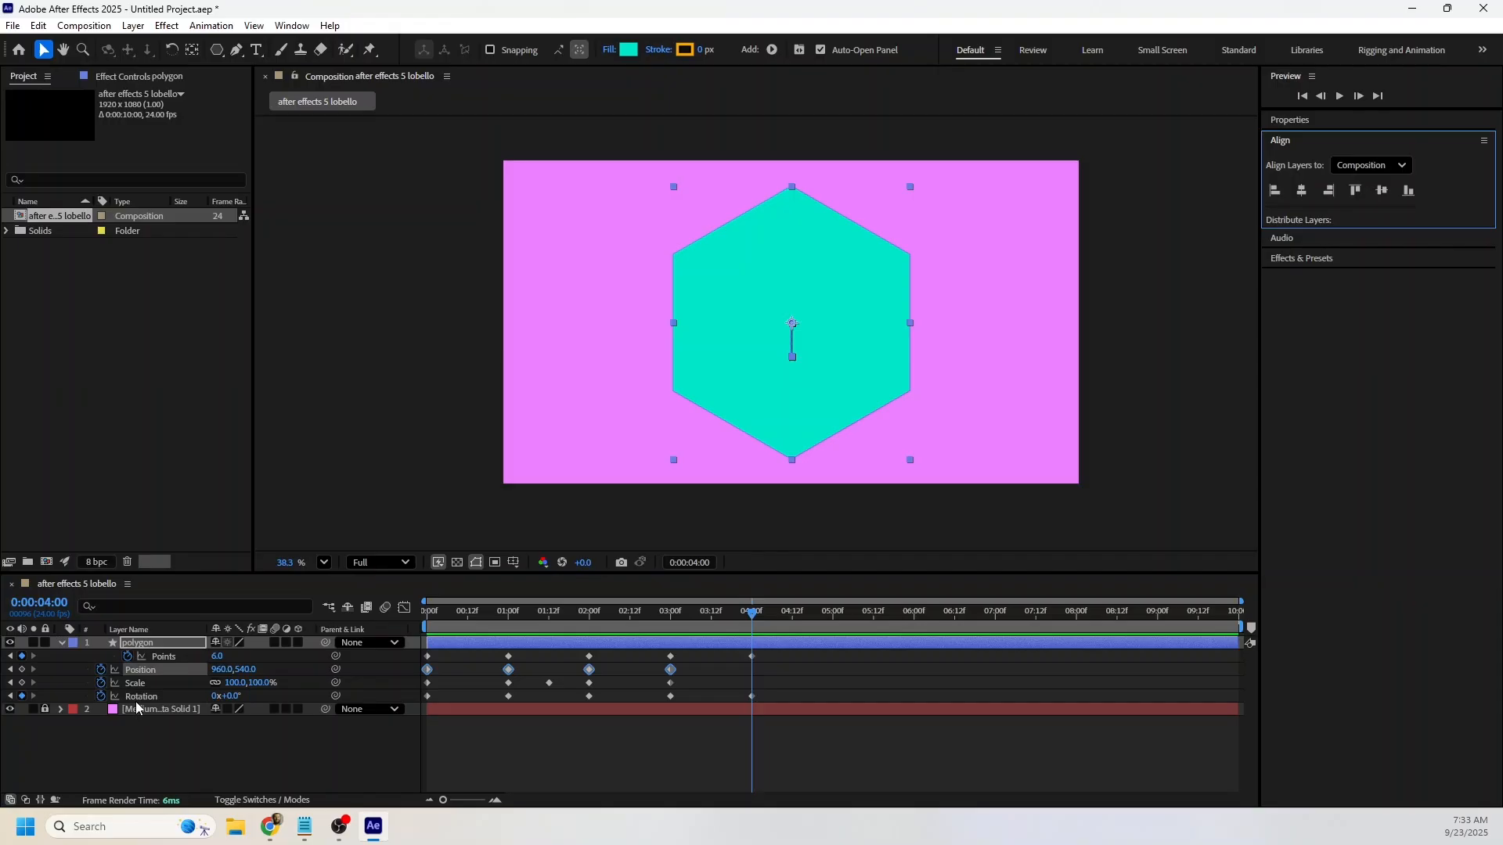
left_click(22, 670)
left_click(22, 683)
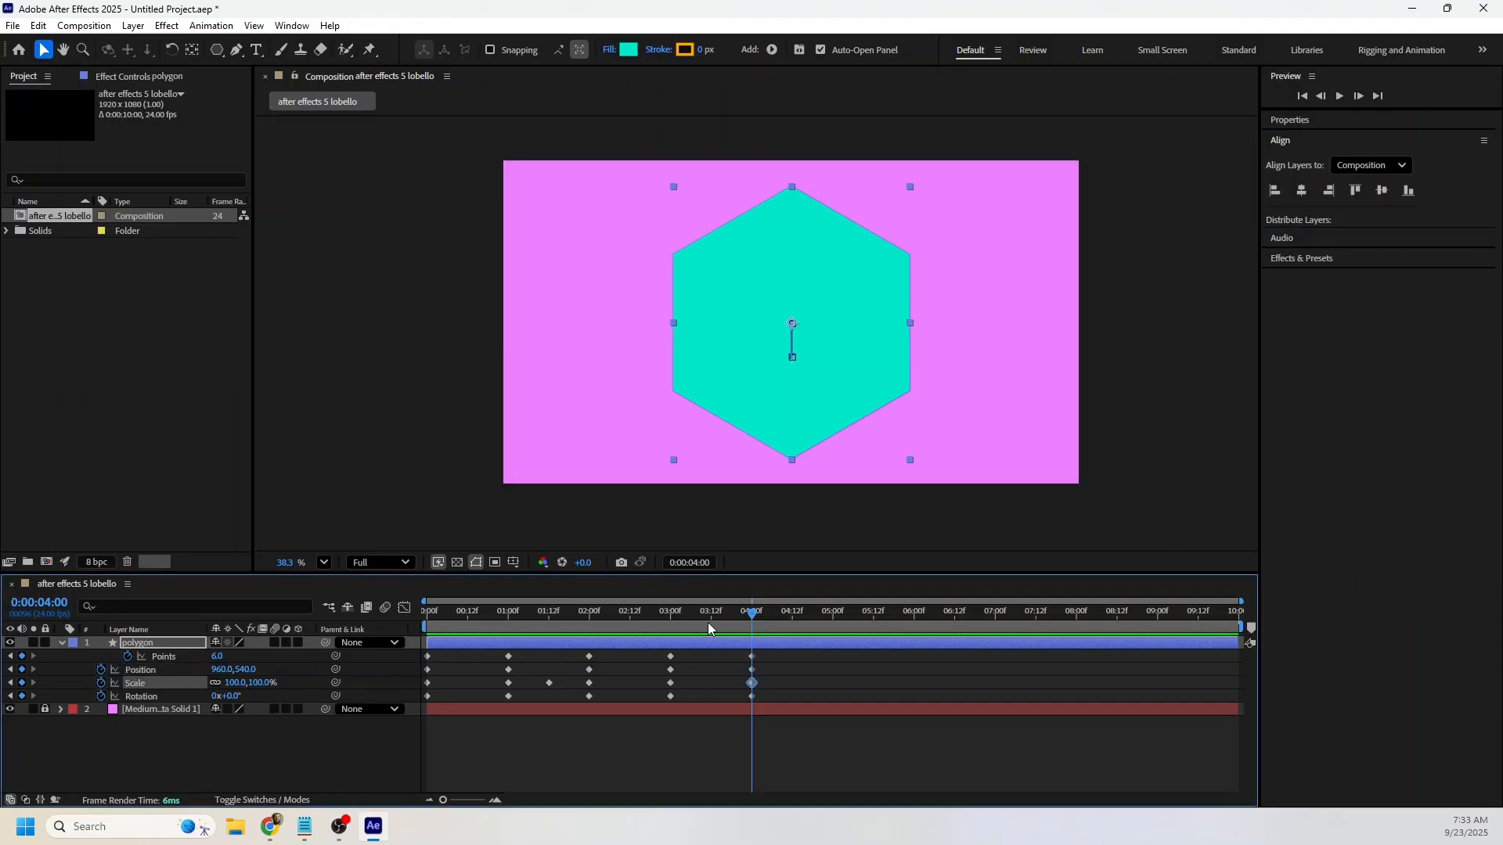
Set the polygon's Scale to 10% at 0:00:03:12 and preview the animation from 3 seconds.
left_click(708, 622)
left_click(241, 683)
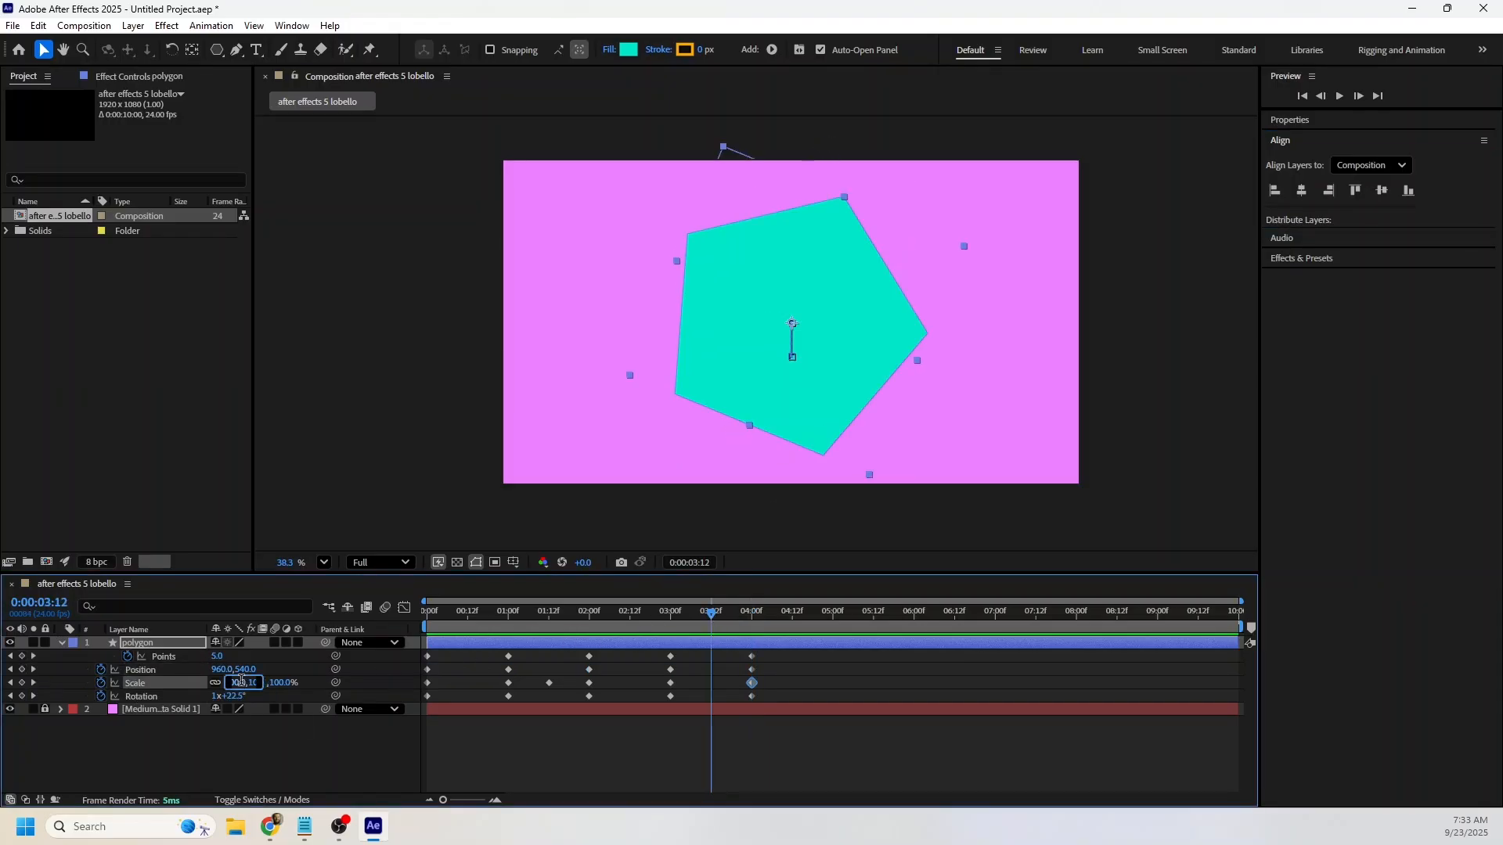
type("10")
key("Return")
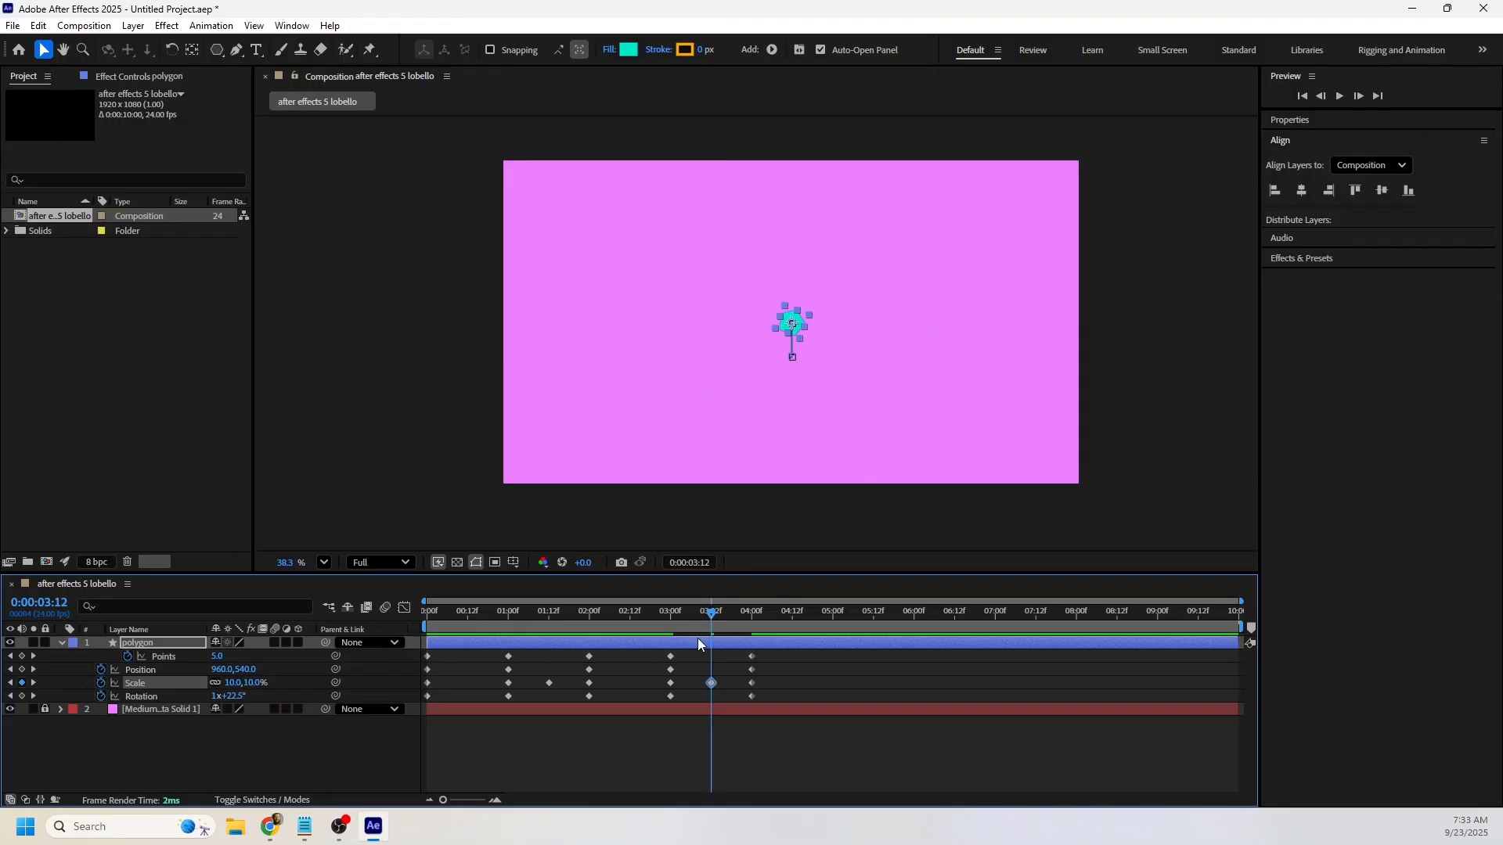
left_click(671, 619)
key("space")
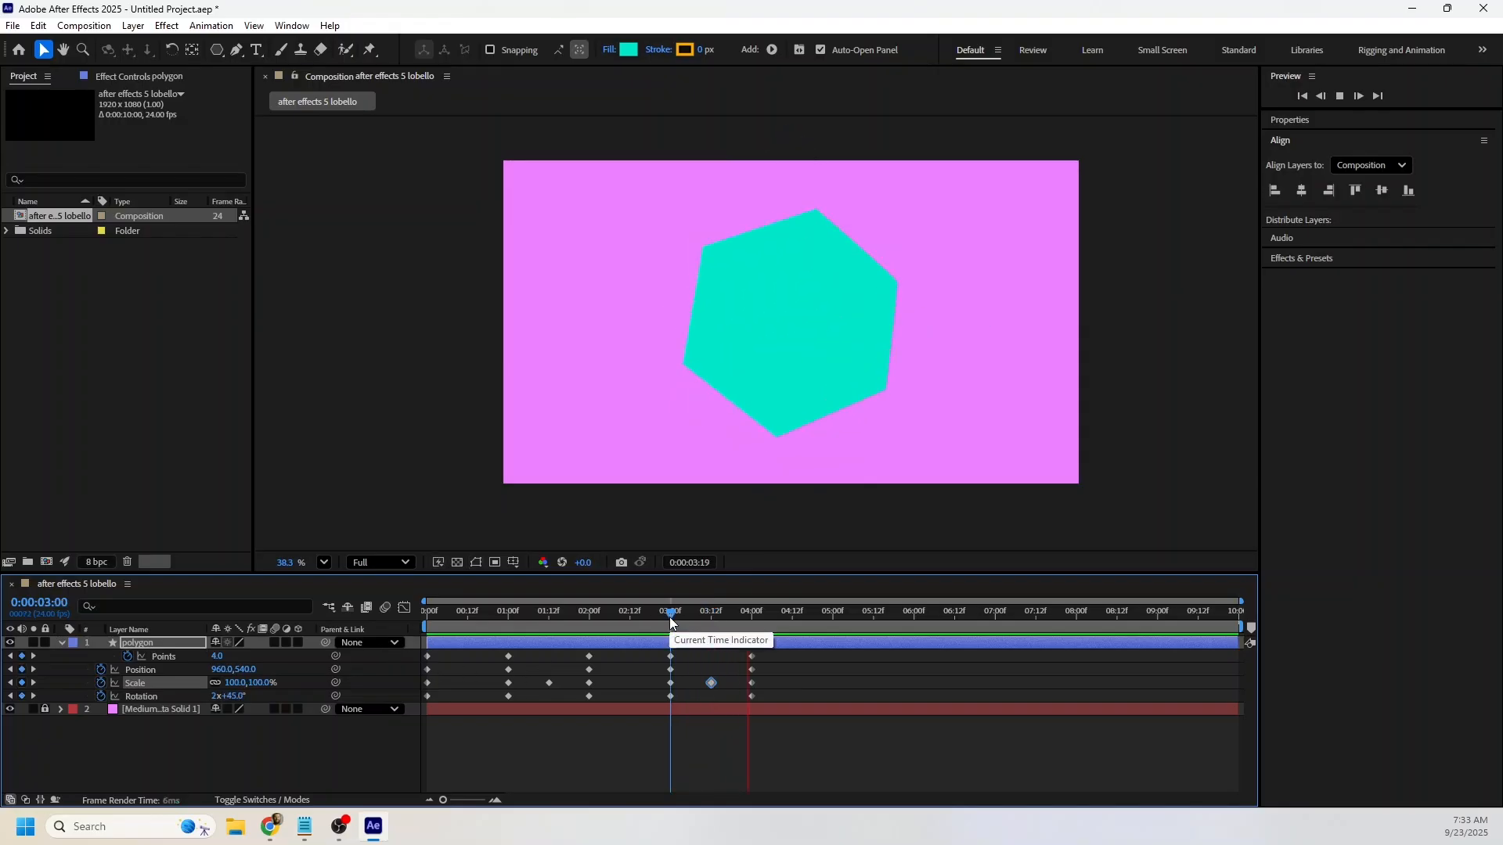
key("space")
Add hold keyframes for the polygon's Points, Position, Scale and Rotation at the 5-second mark.
left_click_drag(749, 617, 835, 617)
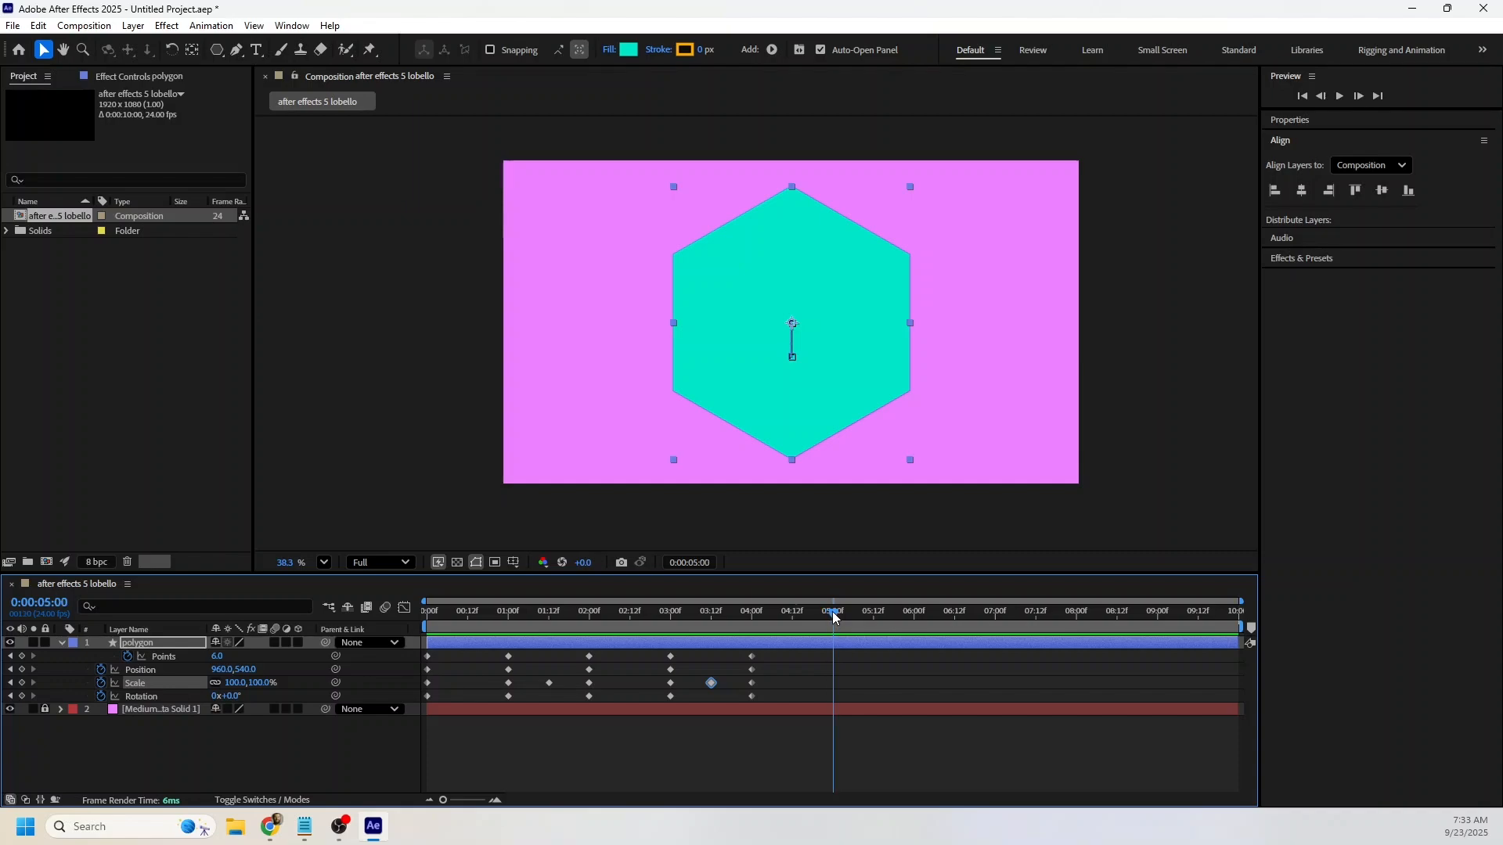
left_click(21, 656)
left_click(21, 669)
left_click(21, 683)
left_click(21, 696)
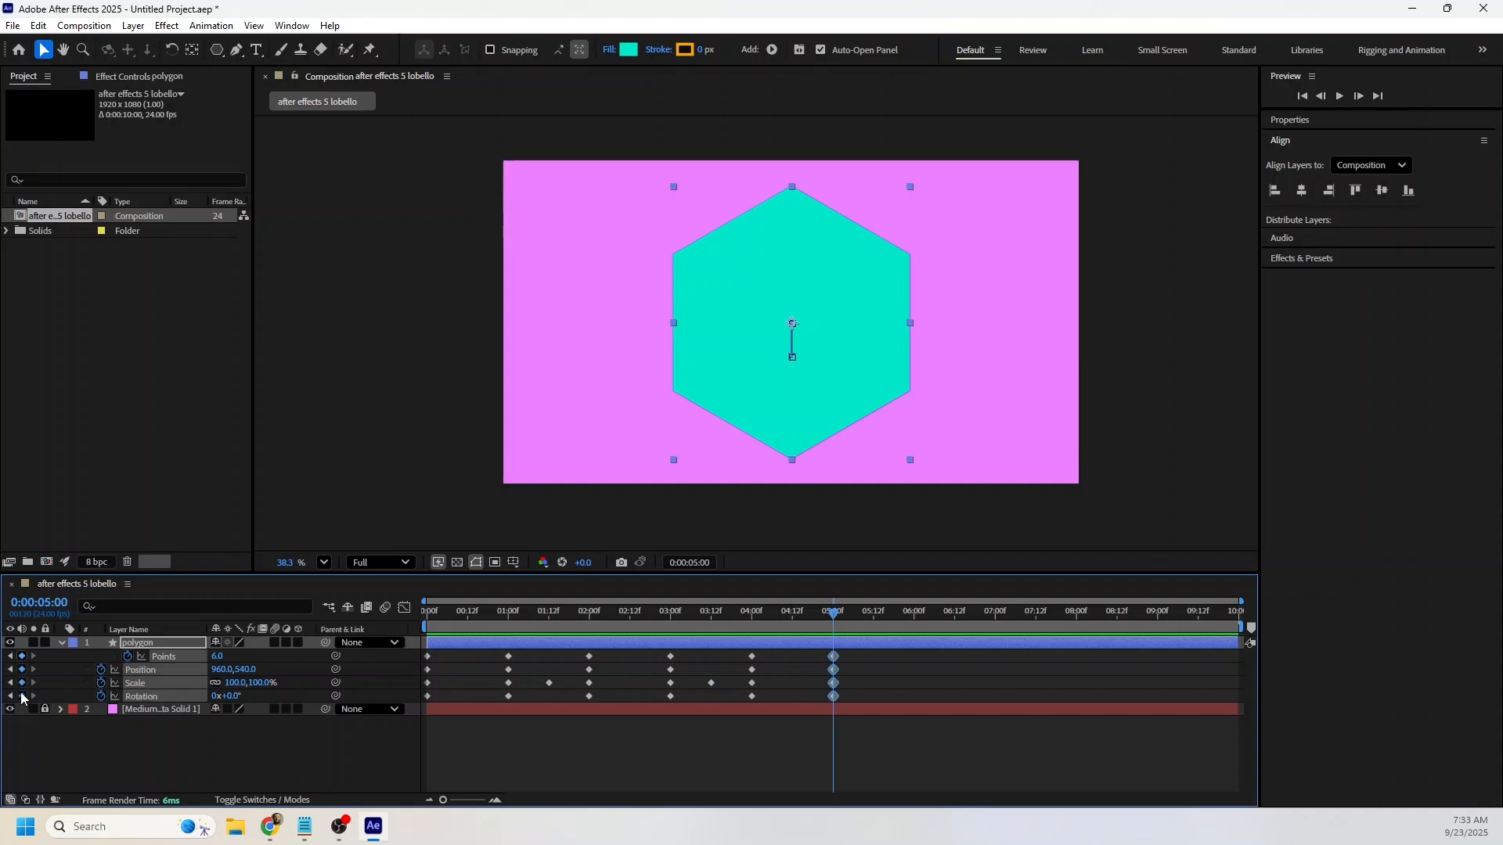
Add keyframes for the polygon's Points, Position, Scale and Rotation at the 6-second mark.
left_click_drag(893, 622, 906, 625)
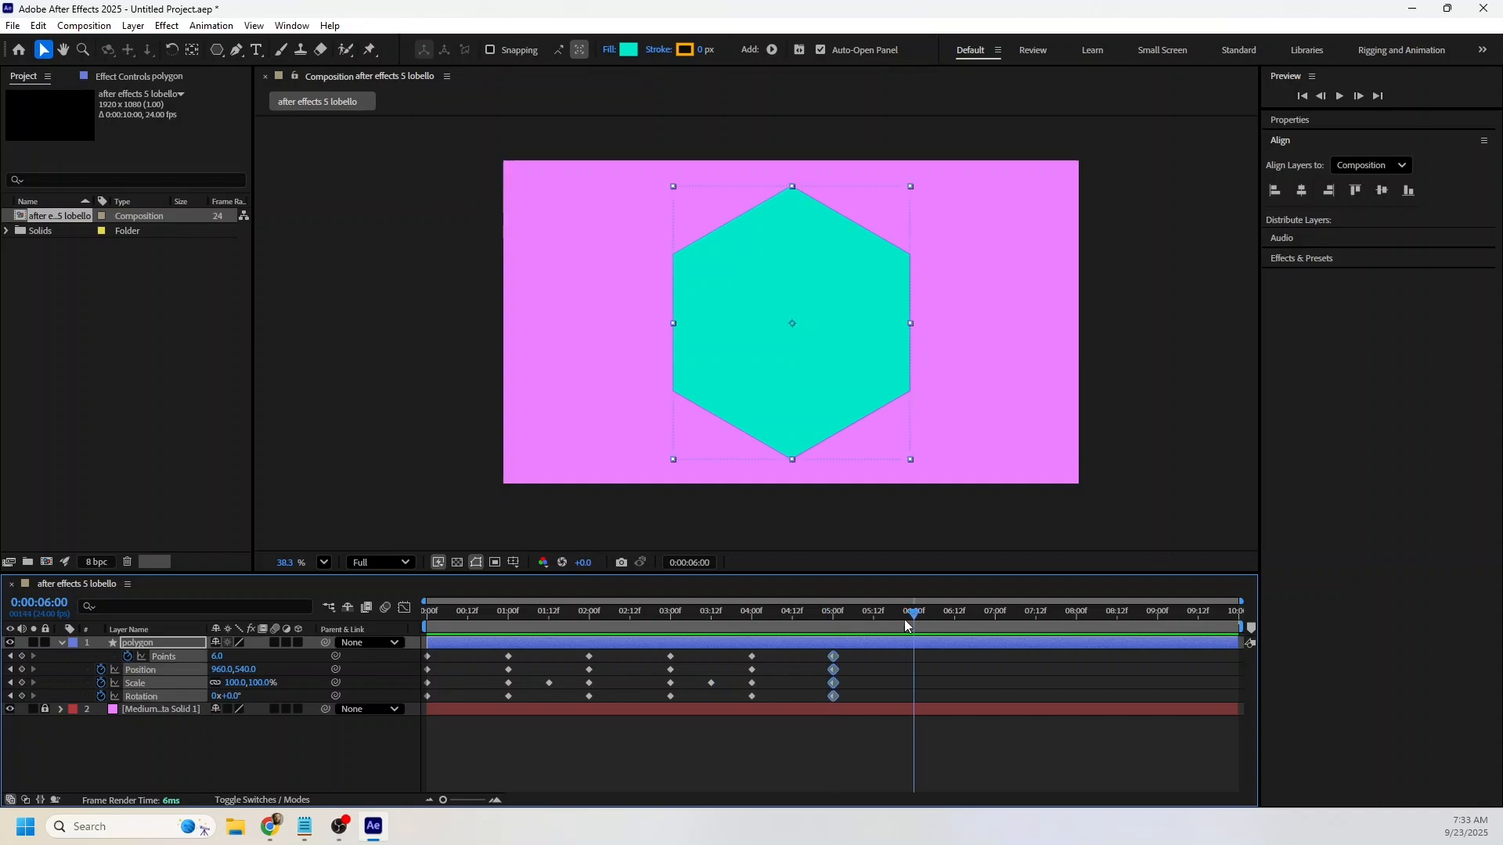
left_click(21, 656)
left_click(21, 669)
left_click(22, 682)
left_click(22, 696)
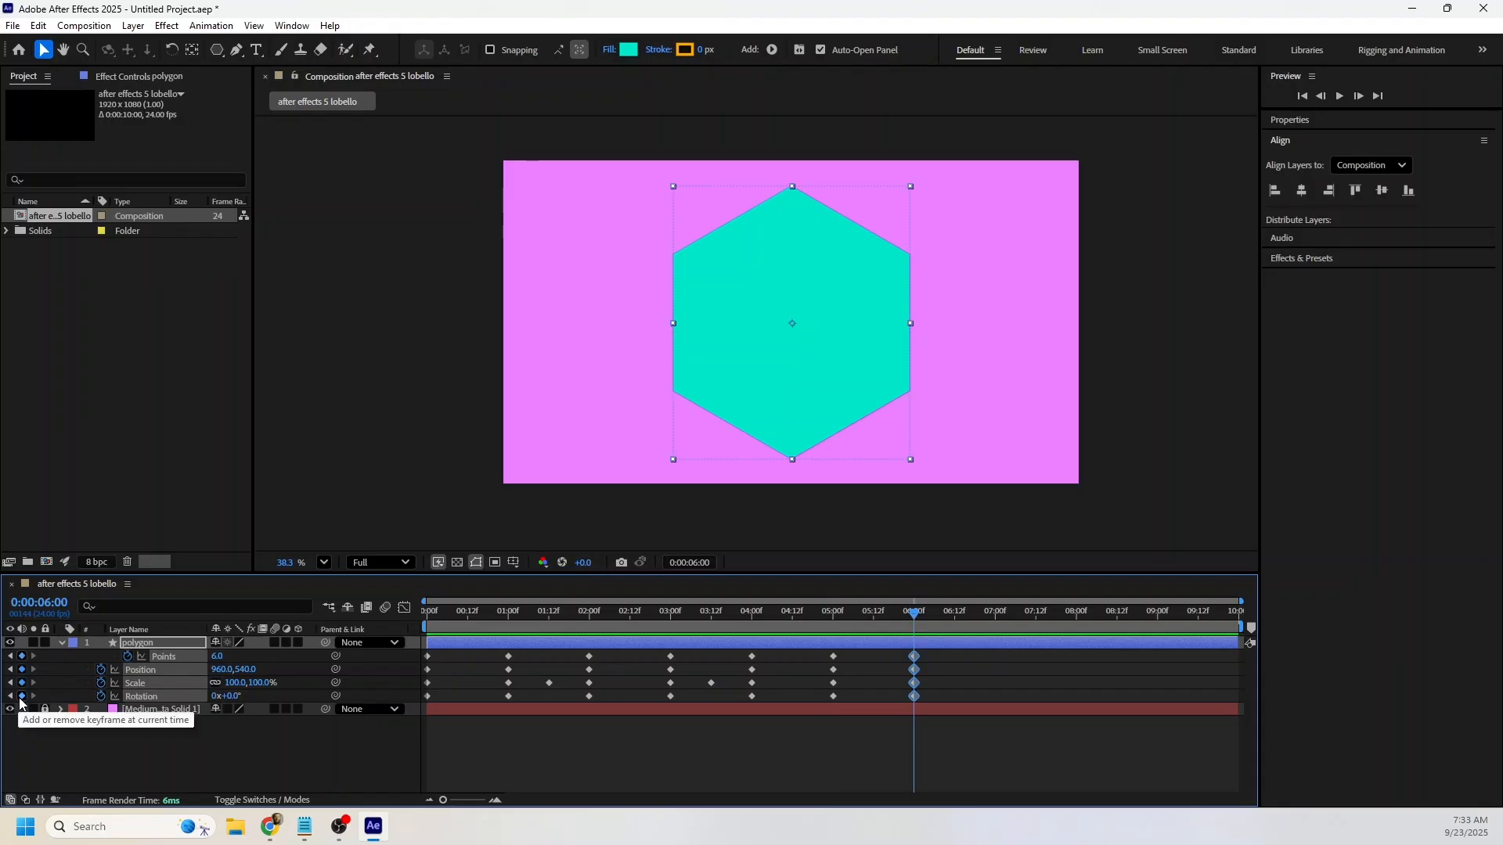
Set the polygon's Points to 60 and its Rotation to 2x+0° at the 6-second mark.
left_click(217, 658)
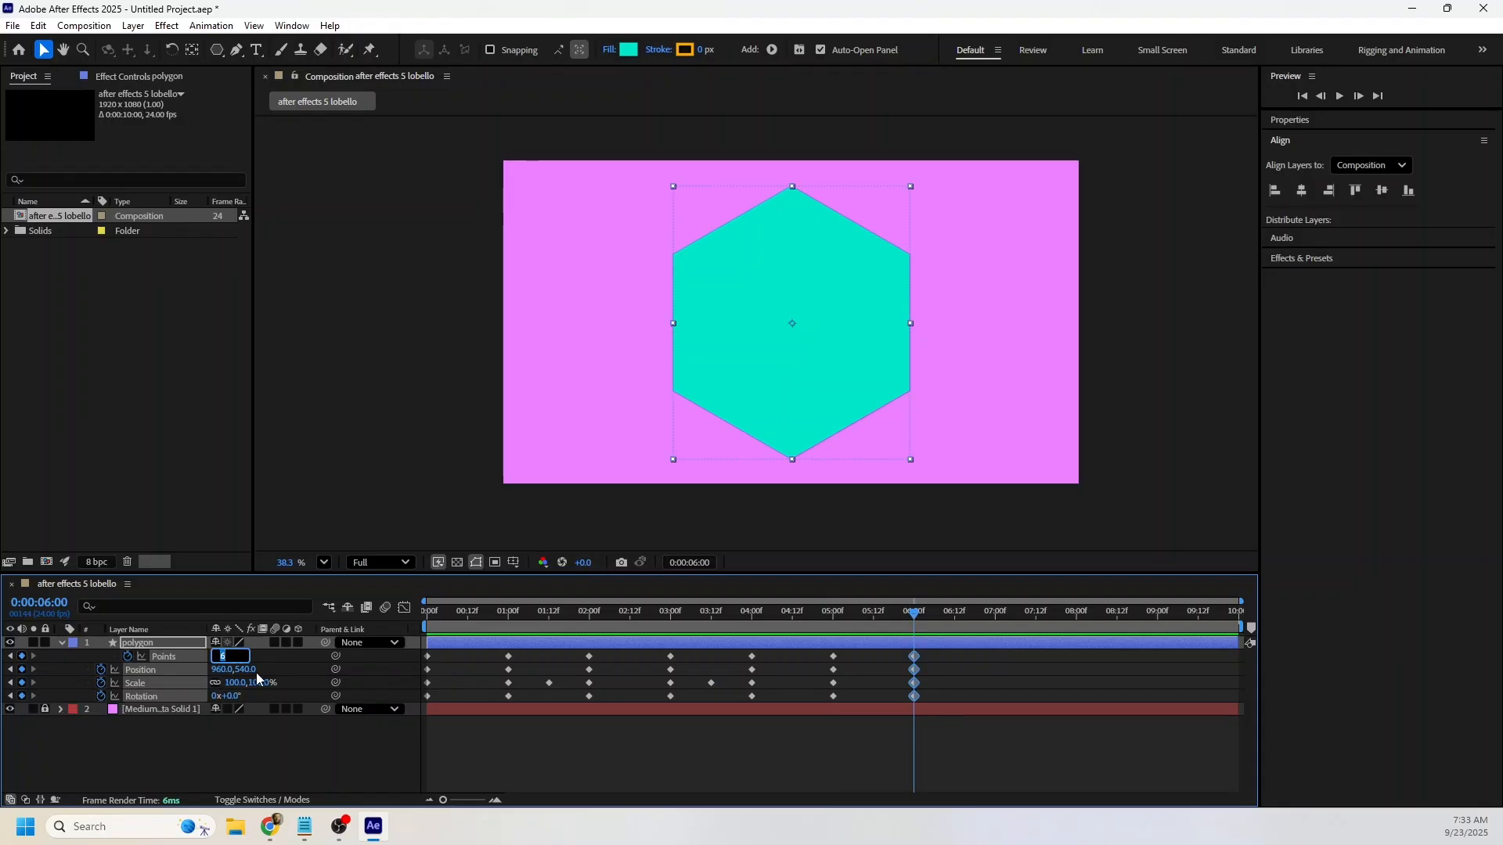
type("0")
key("Return")
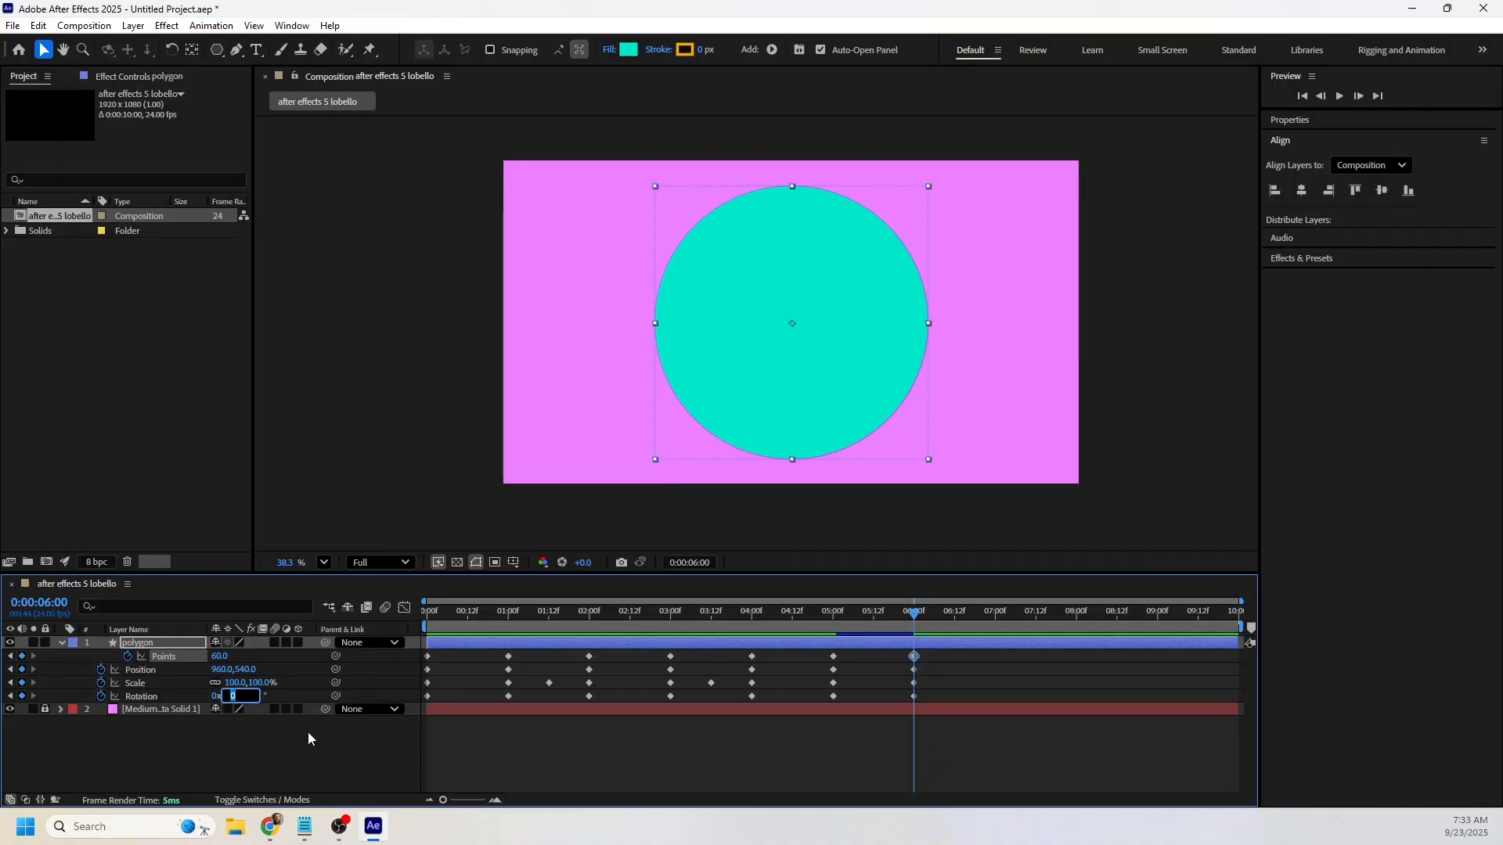
left_click(215, 697)
left_click(213, 764)
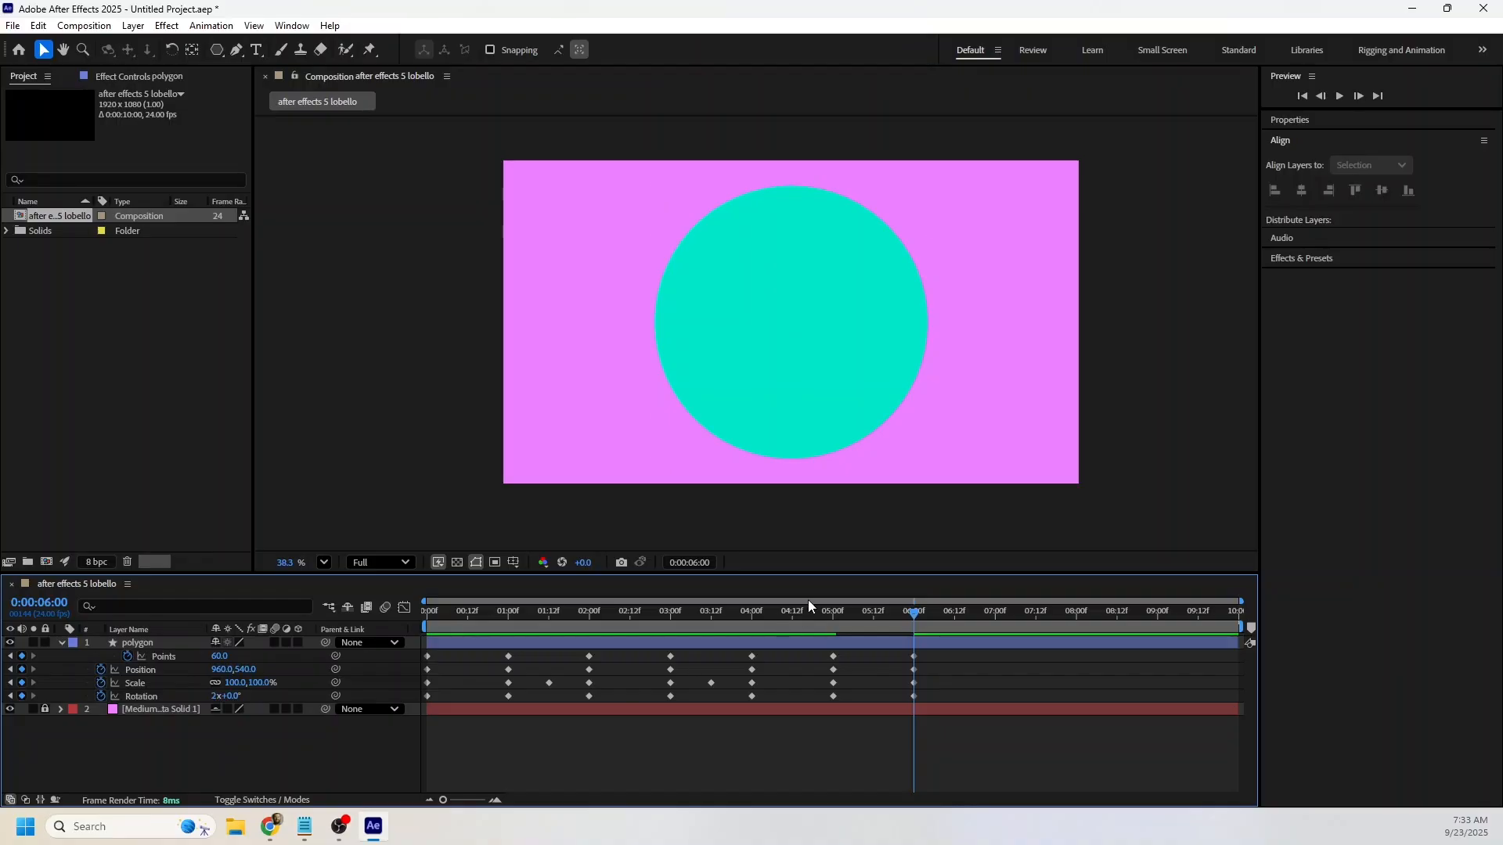
Preview the morph from hexagon to circle, starting at 5 seconds.
left_click(831, 613)
mouse_move(831, 613)
left_mouse_down()
mouse_move(873, 614)
mouse_move(835, 624)
left_mouse_up()
key("space")
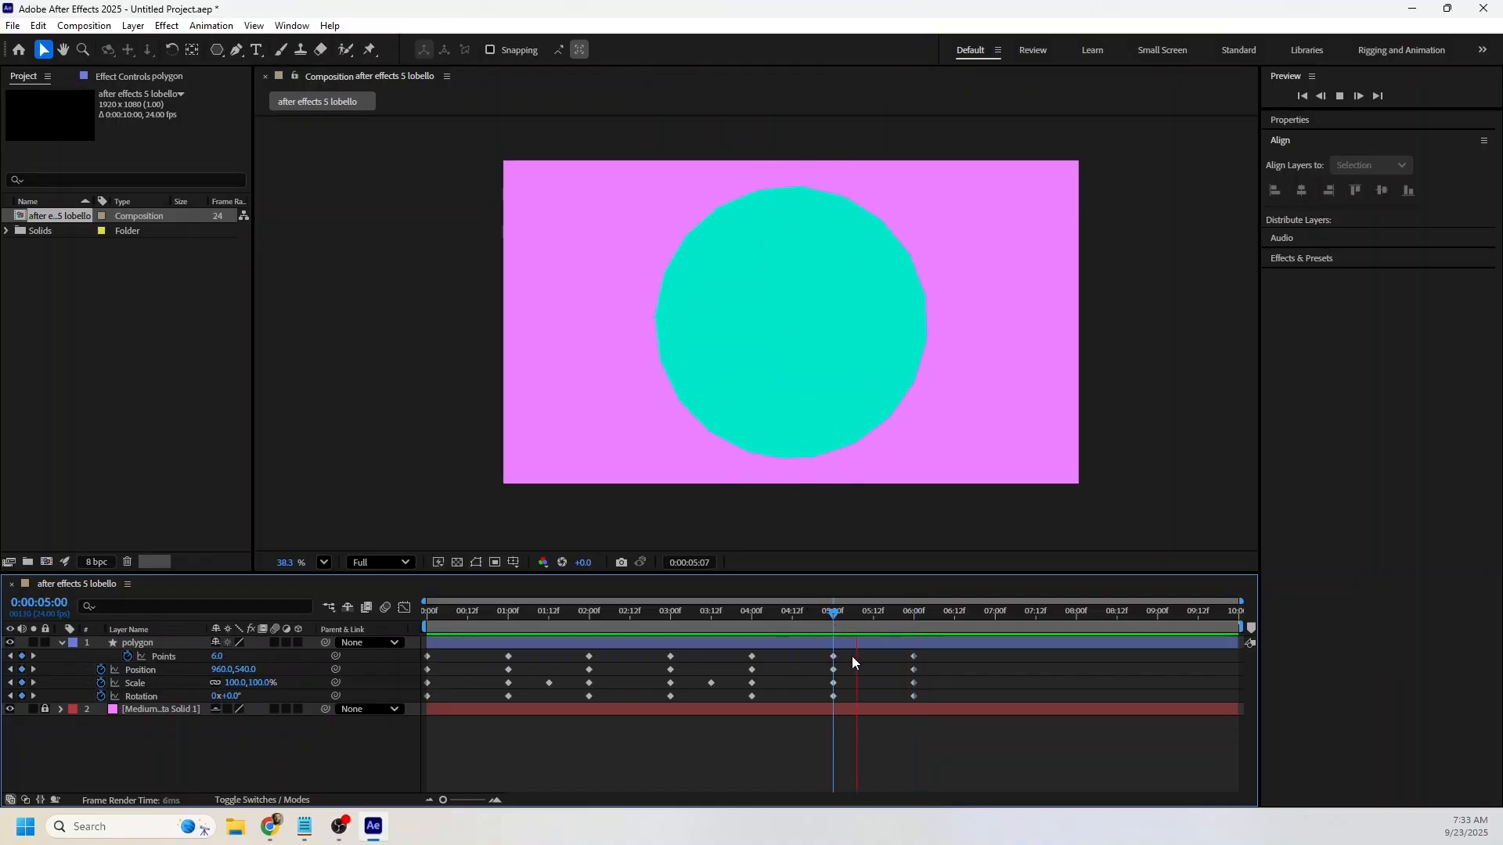
key("space")
Set the polygon's Scale to 10% at 0:00:05:12 and preview the animation from just before 5 seconds.
left_click(854, 649)
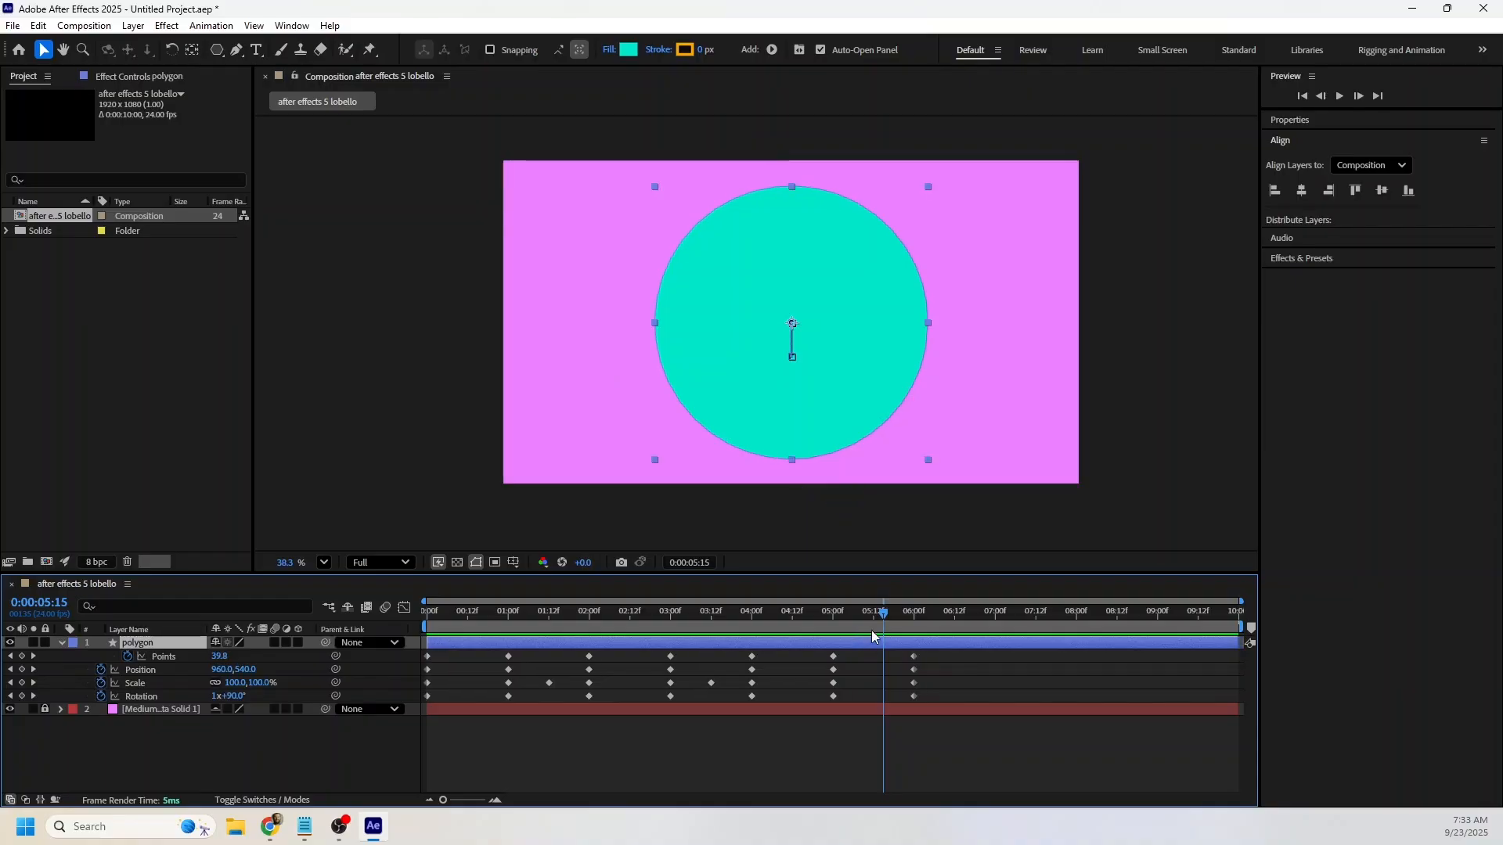
left_click(870, 615)
left_click(873, 619)
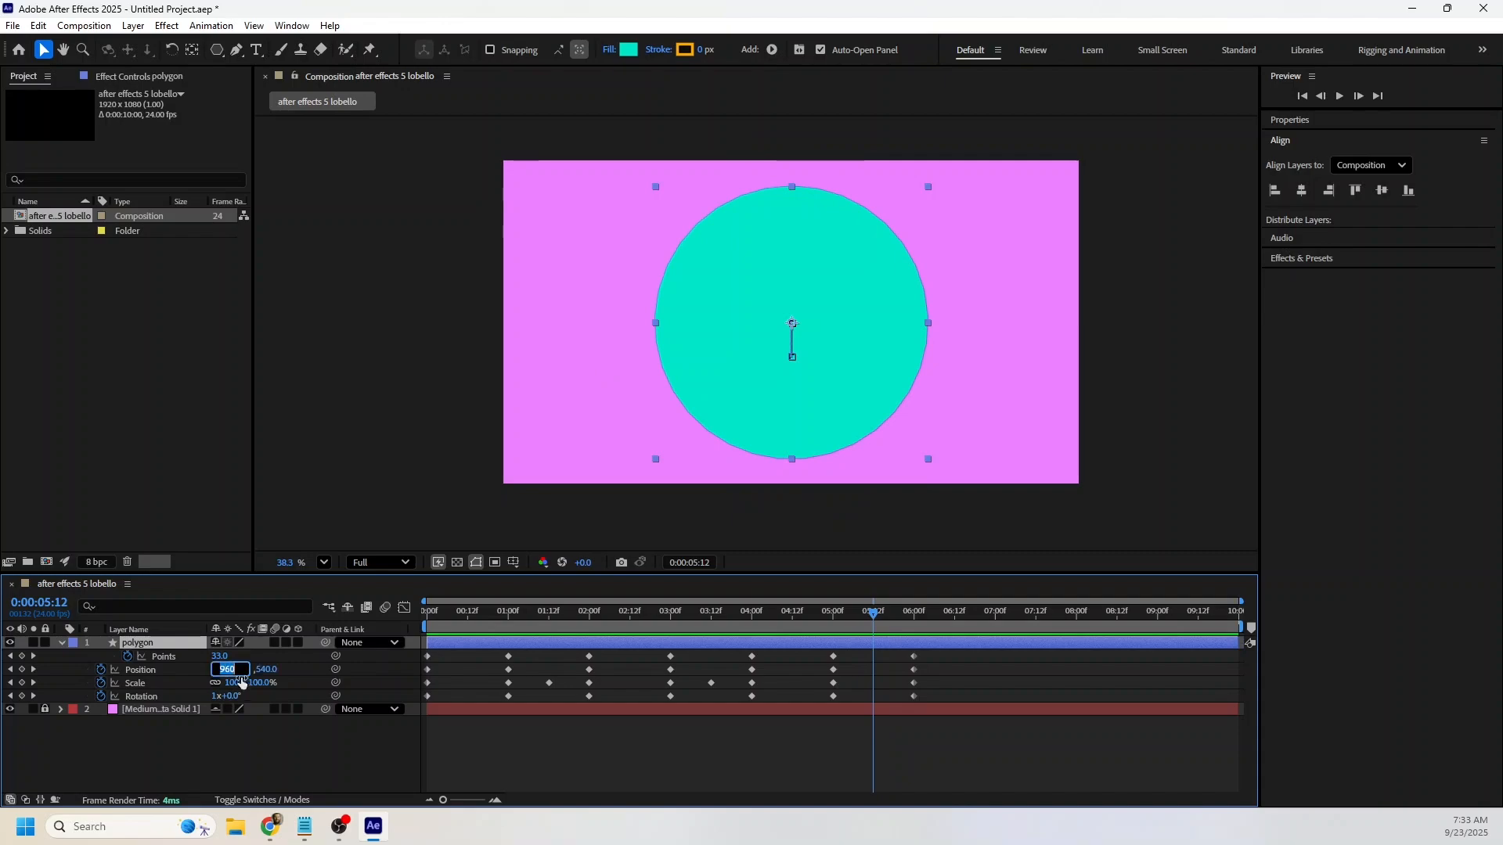
left_click(239, 683)
type("10")
key("Return")
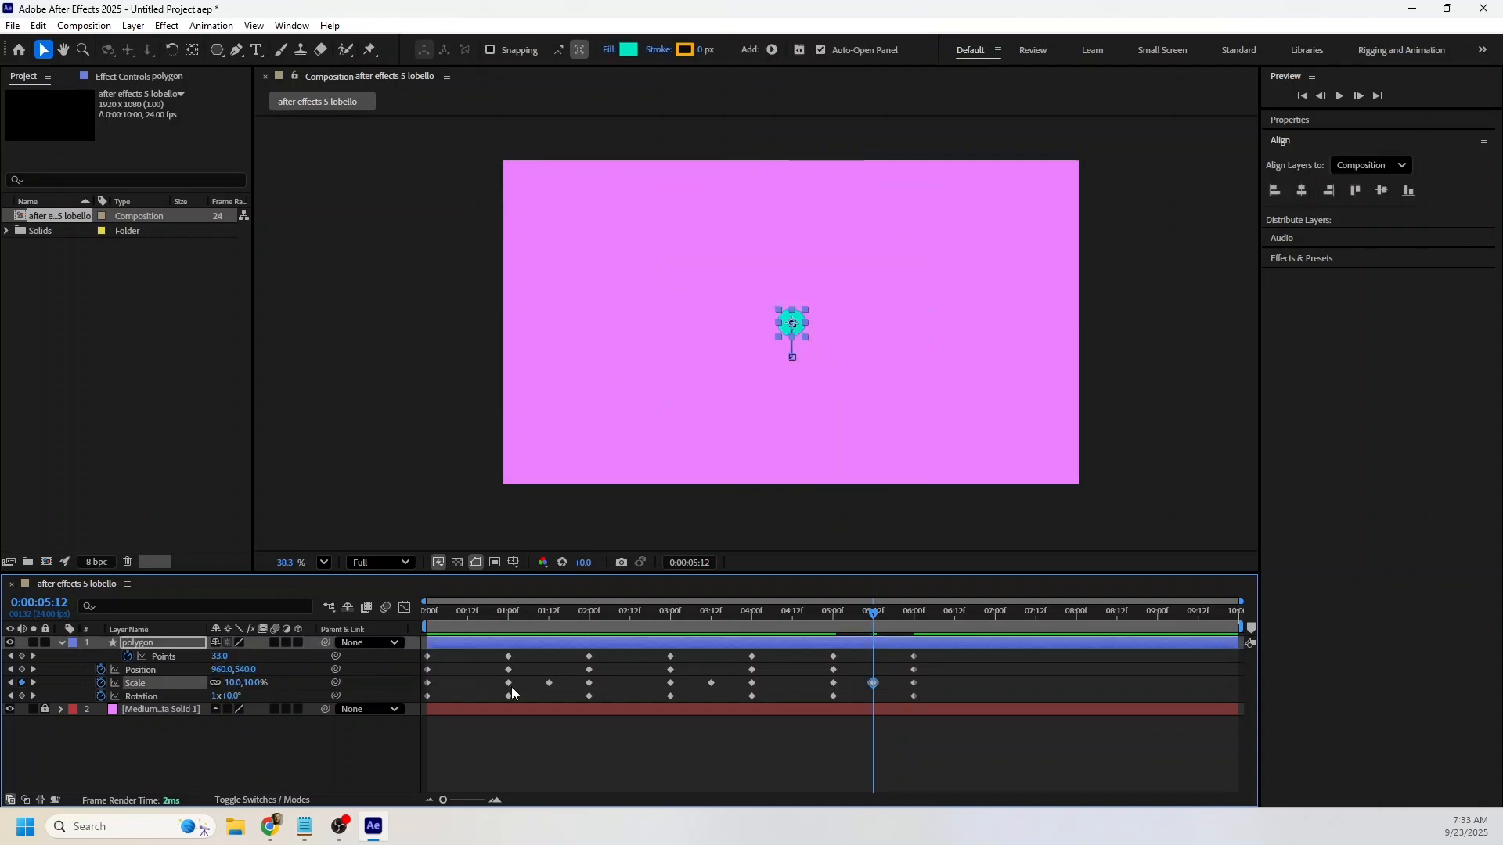
left_click(826, 614)
key("space")
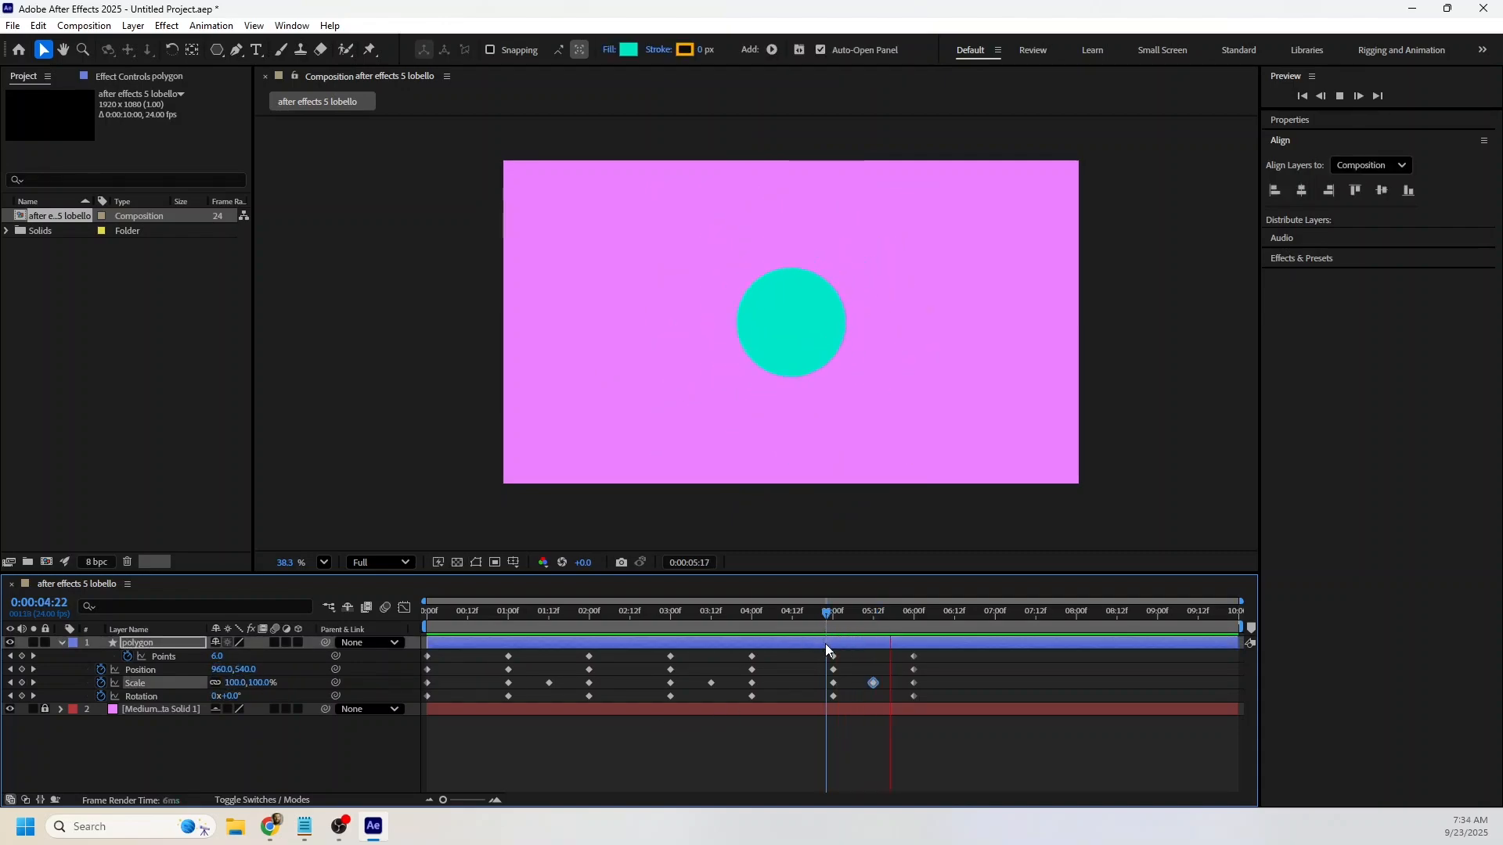
Split the polygon layer at the 6-second mark.
left_click_drag(826, 619, 915, 629)
left_click(923, 644)
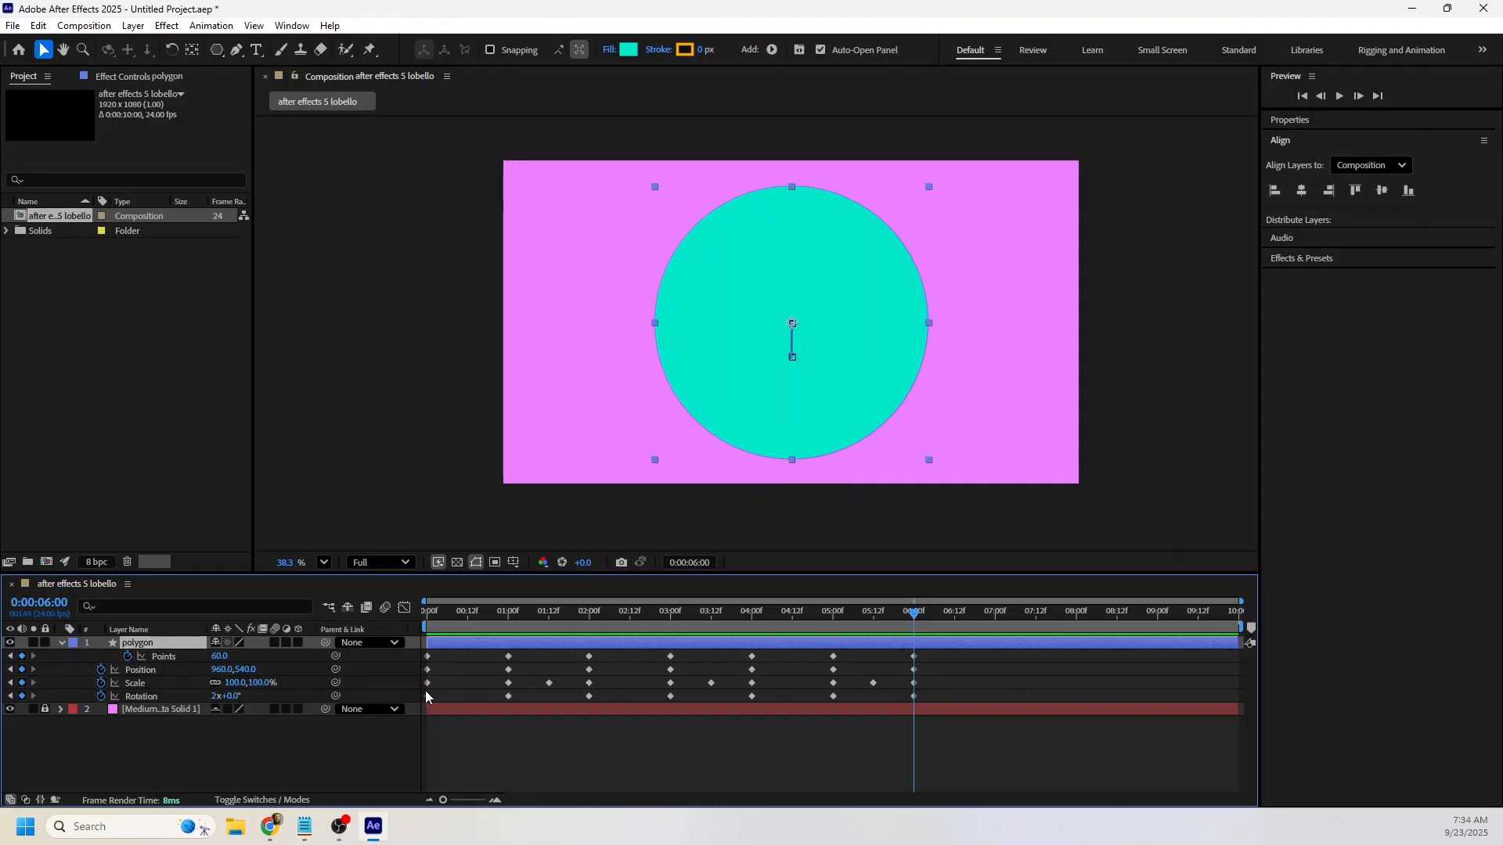
key("ctrl+shift+d")
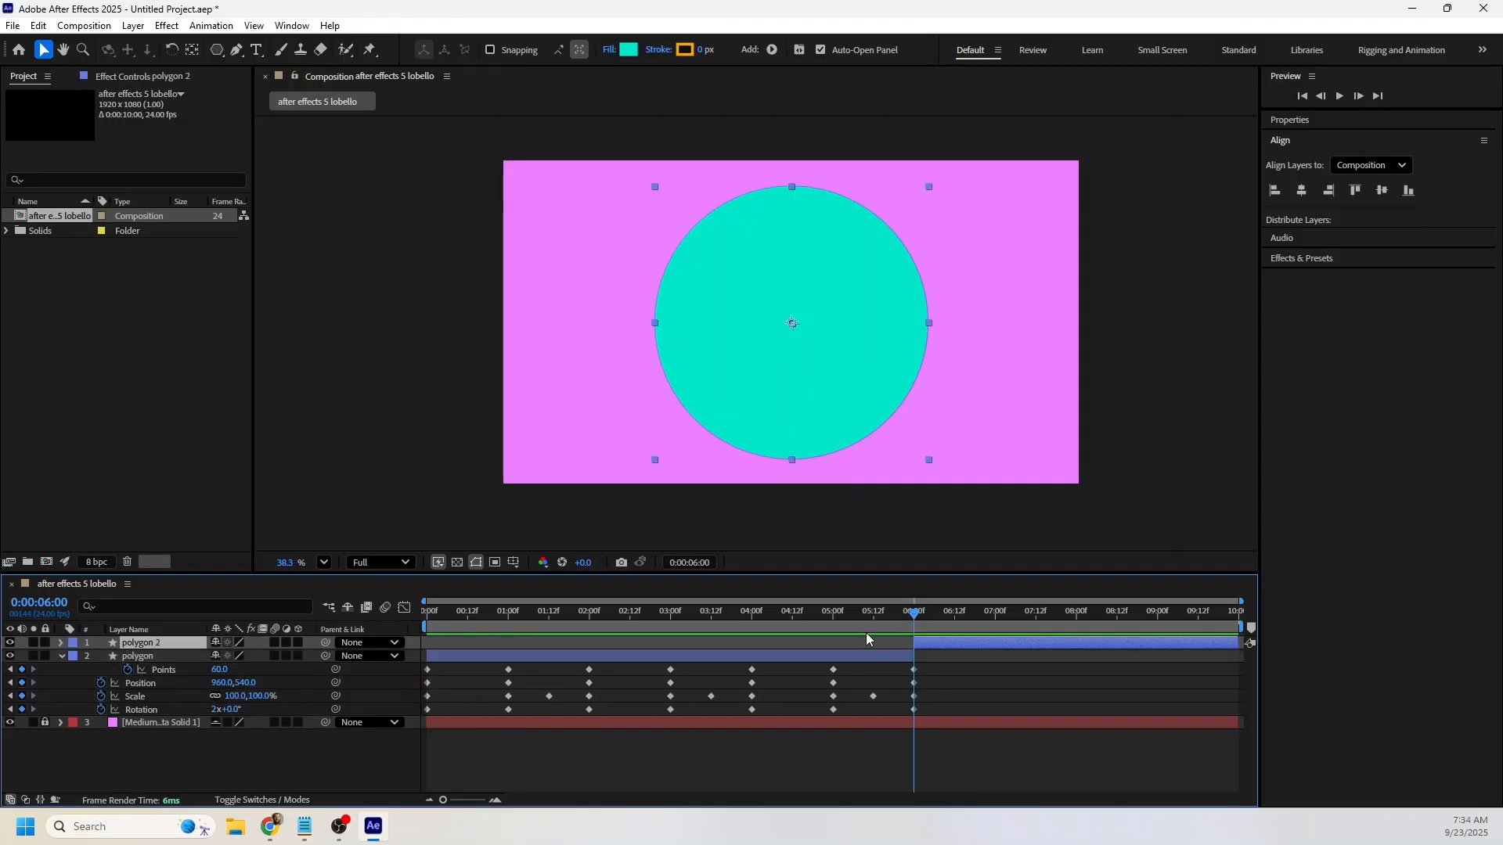
Add Points, Position, Scale and Rotation keyframes to the polygon 2 layer at the 7-second mark.
left_click_drag(934, 611, 997, 627)
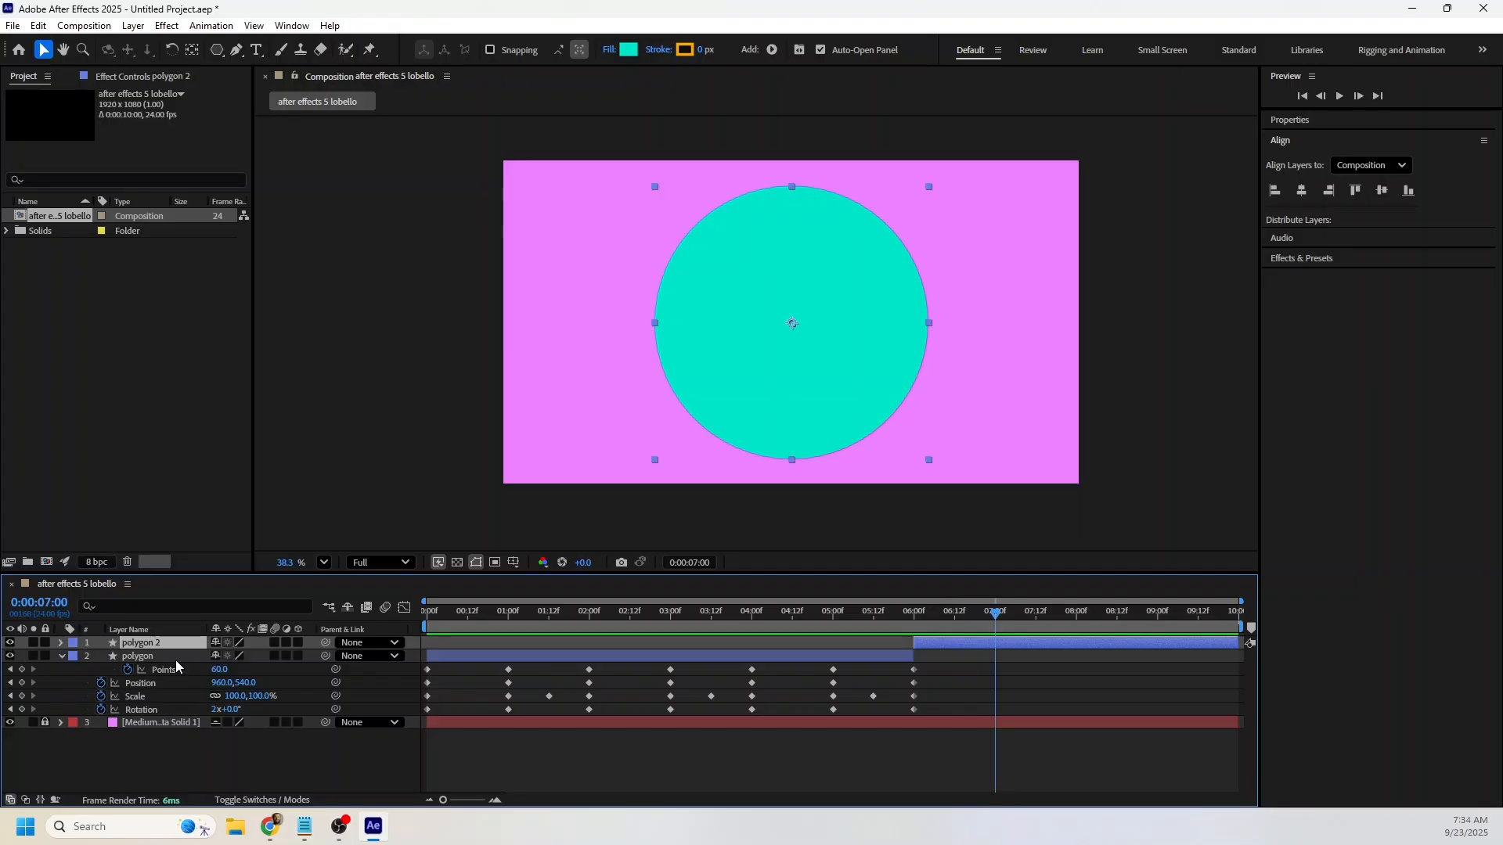
left_click(62, 656)
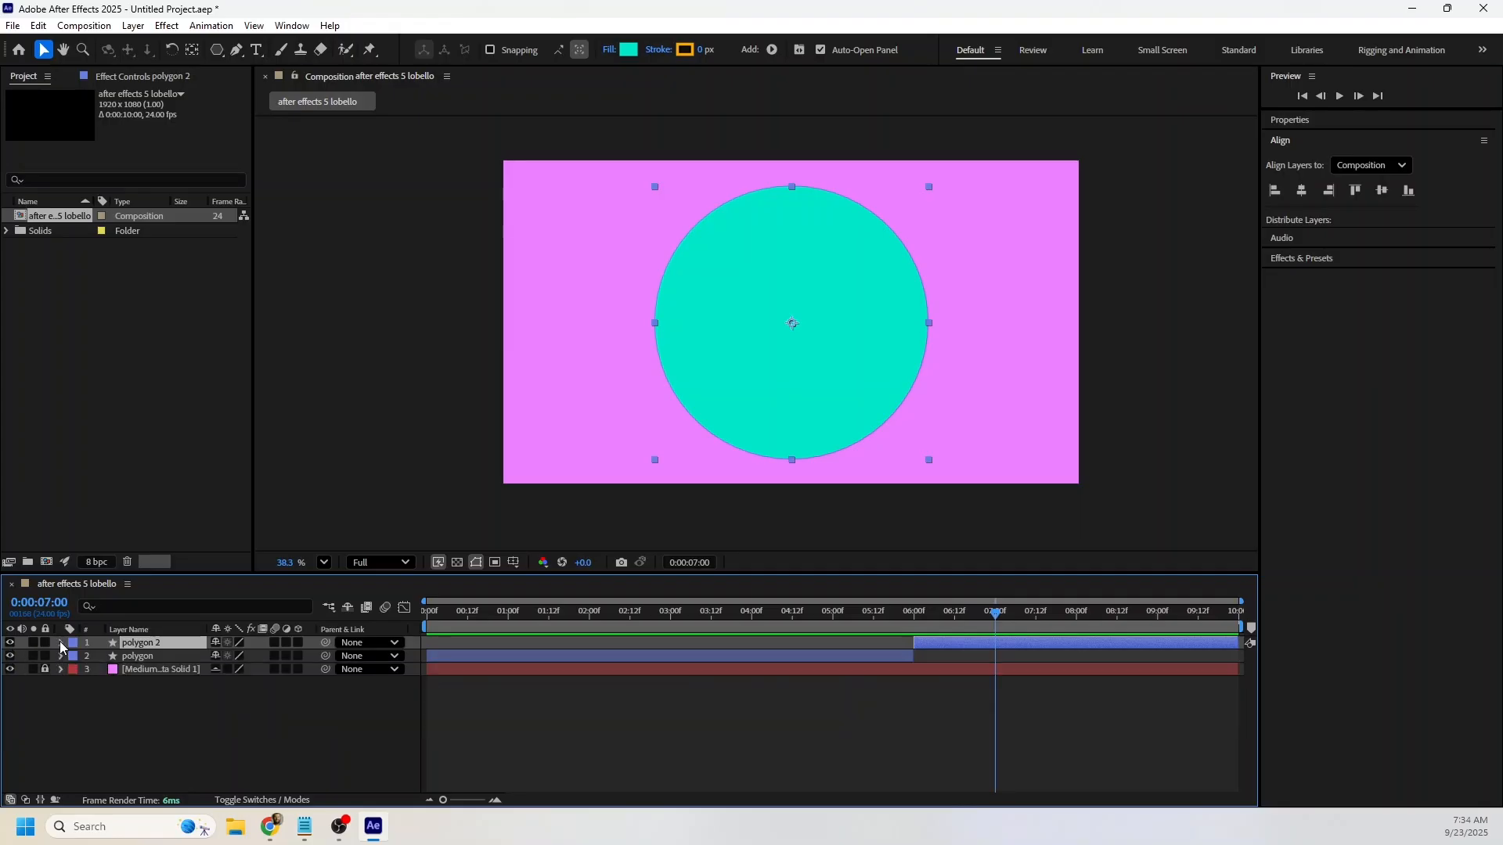
left_click(61, 644)
key("u")
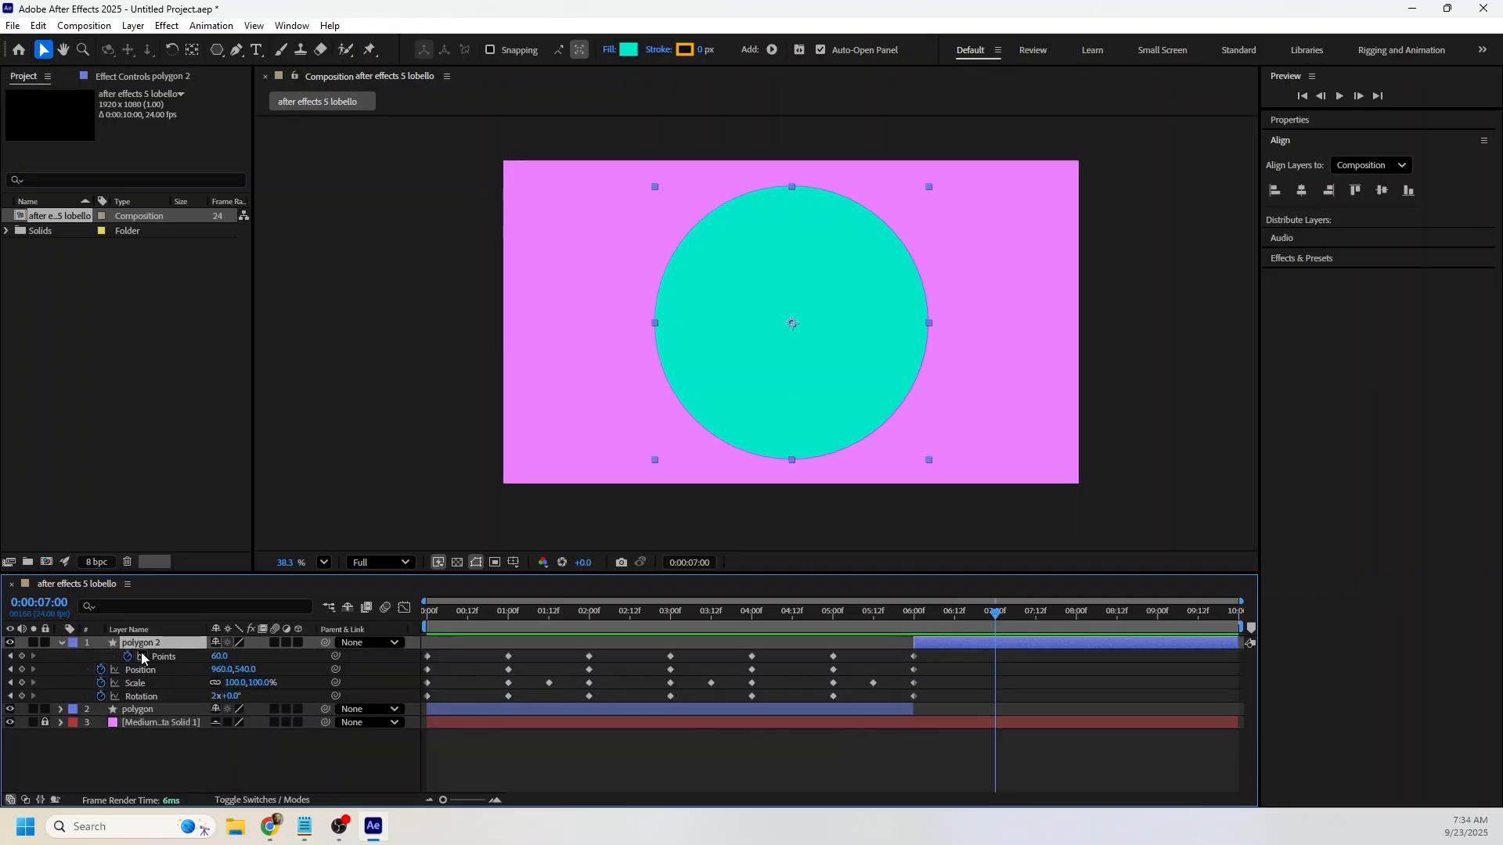
left_click(22, 656)
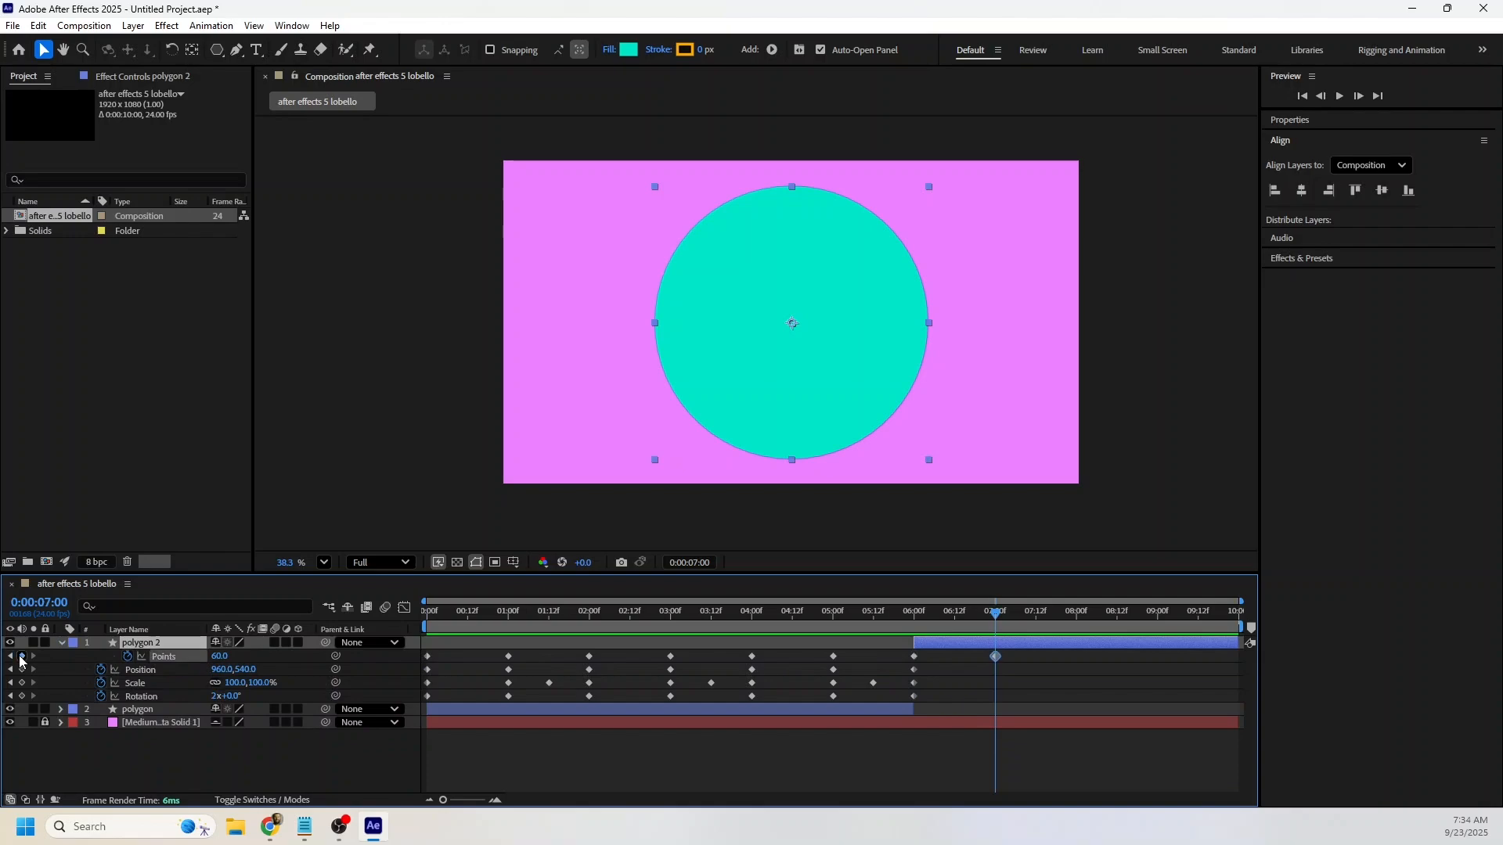
left_click(22, 670)
left_click(22, 682)
left_click(22, 696)
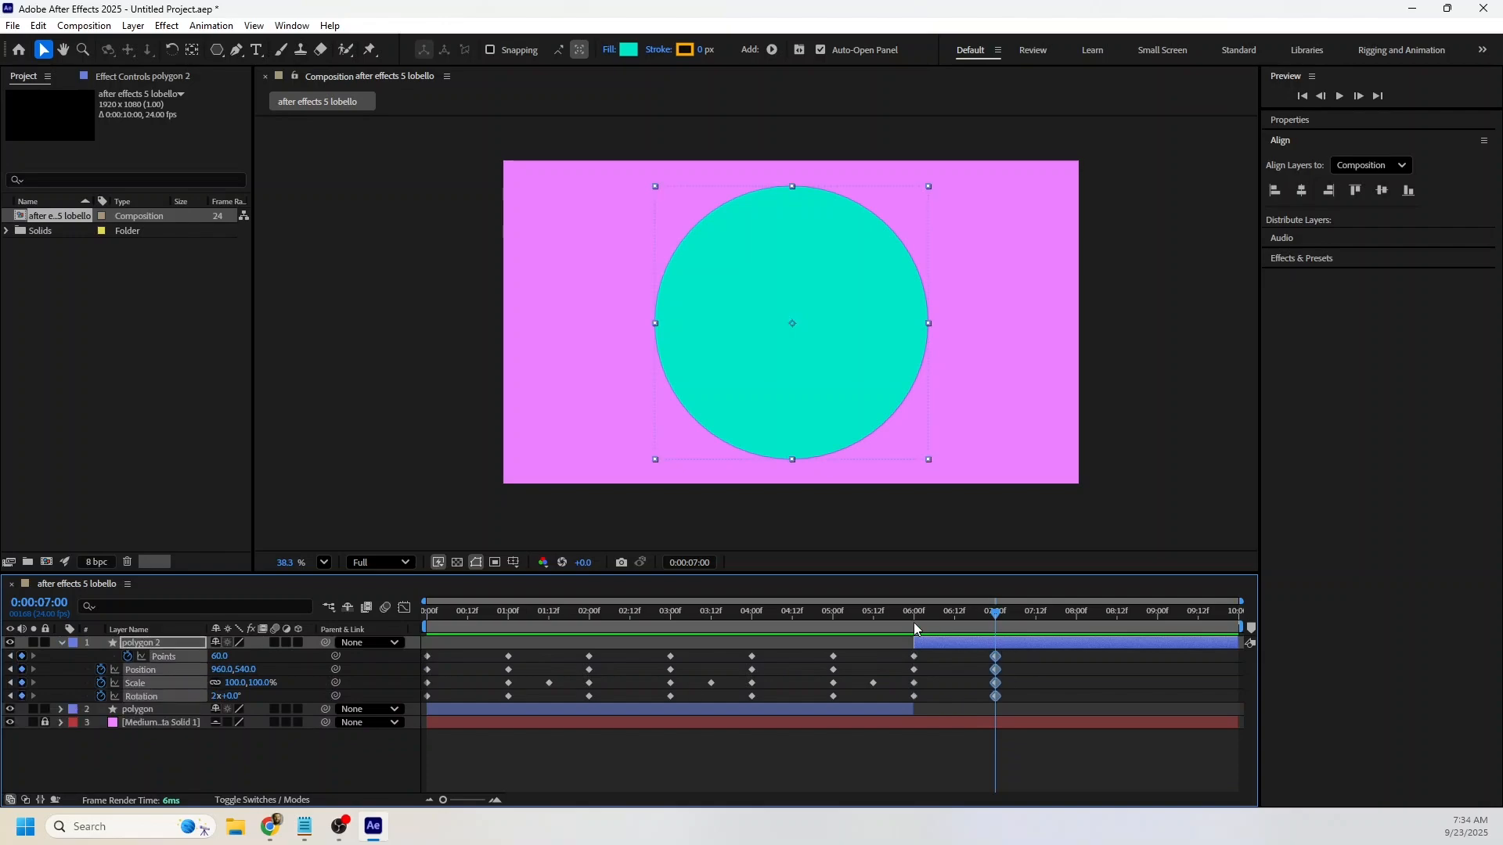
At 8 seconds, set polygon 2's Points to 5 and Rotation to 0x+0°, and keyframe its Position and Scale.
left_click_drag(917, 629, 1079, 624)
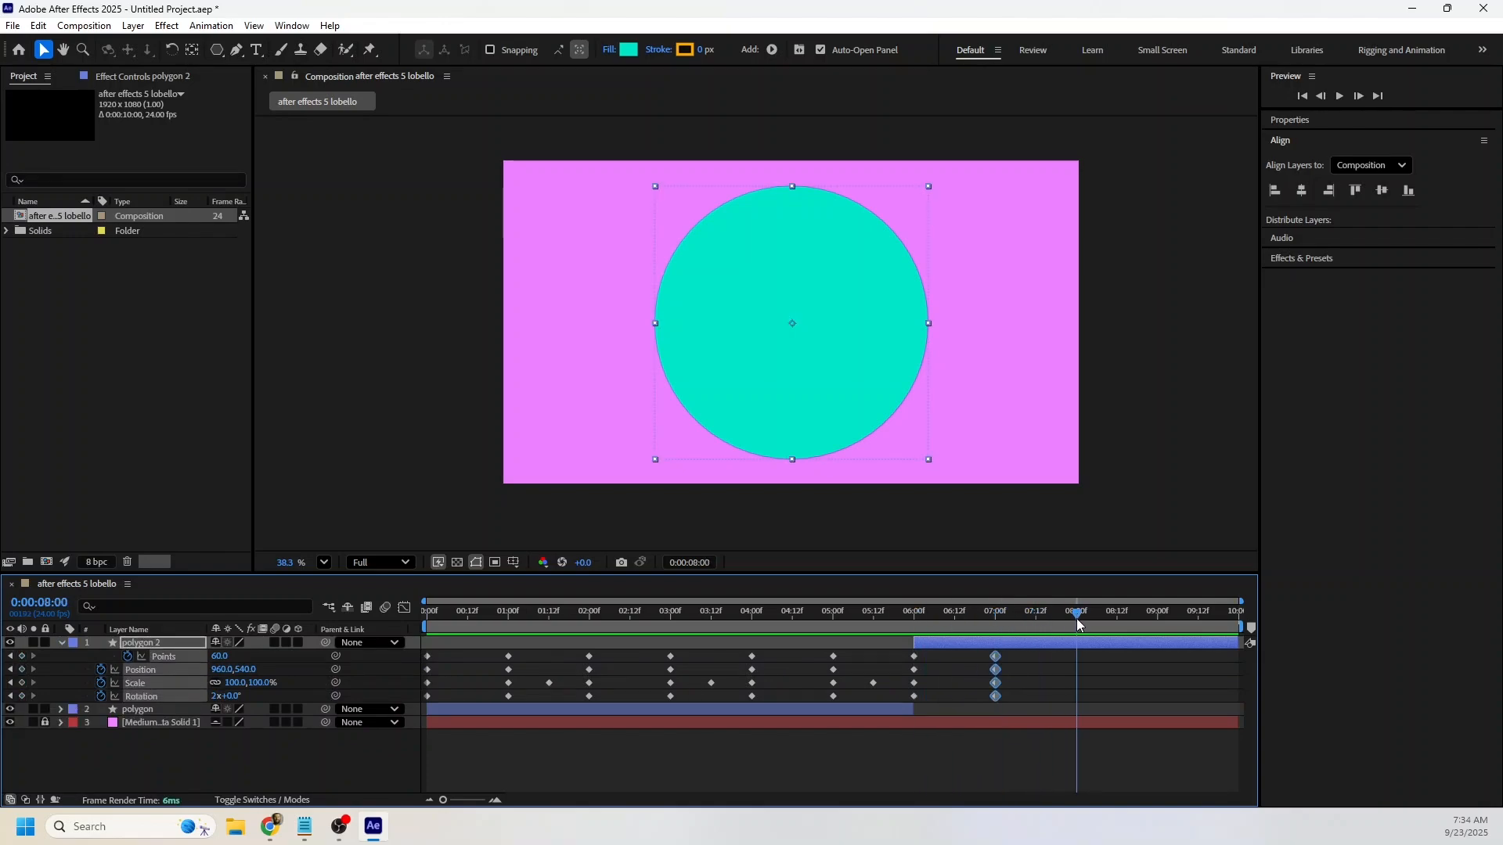
left_click(220, 656)
type("5")
key("Return")
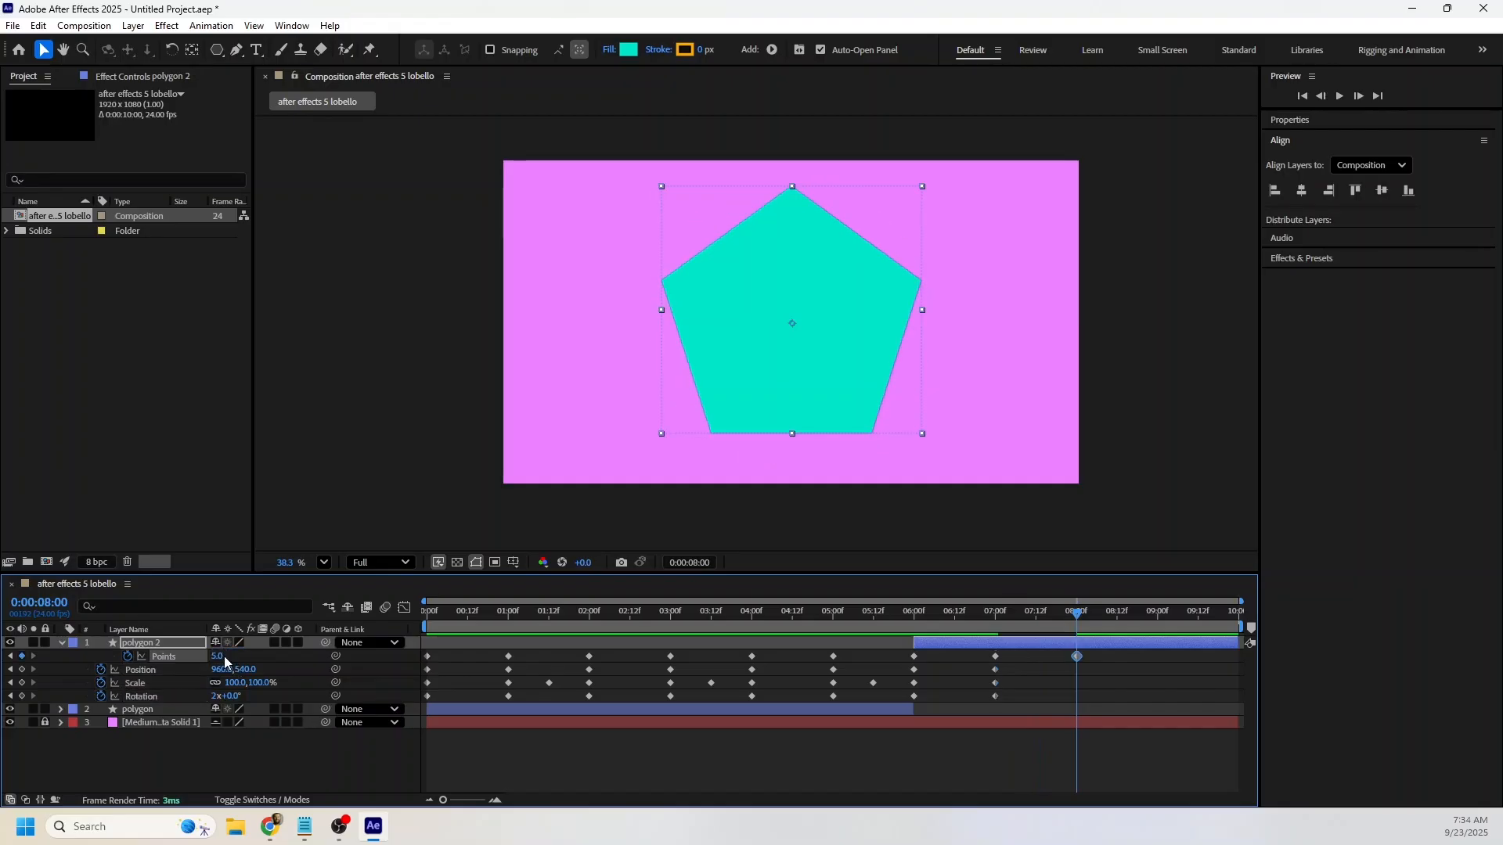
left_click(22, 670)
left_click(22, 696)
left_click(21, 683)
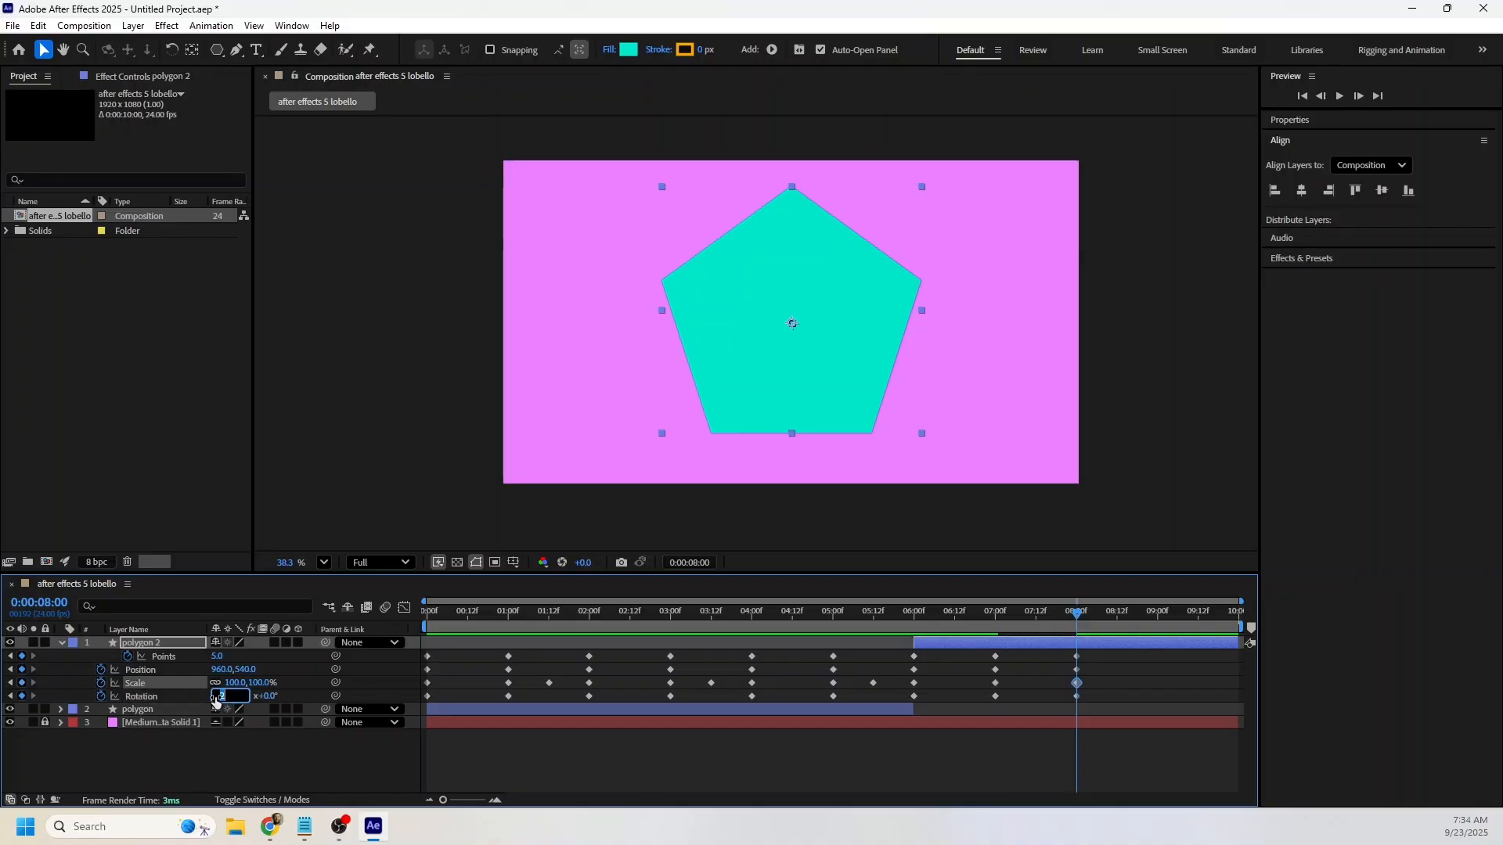
left_click(214, 697)
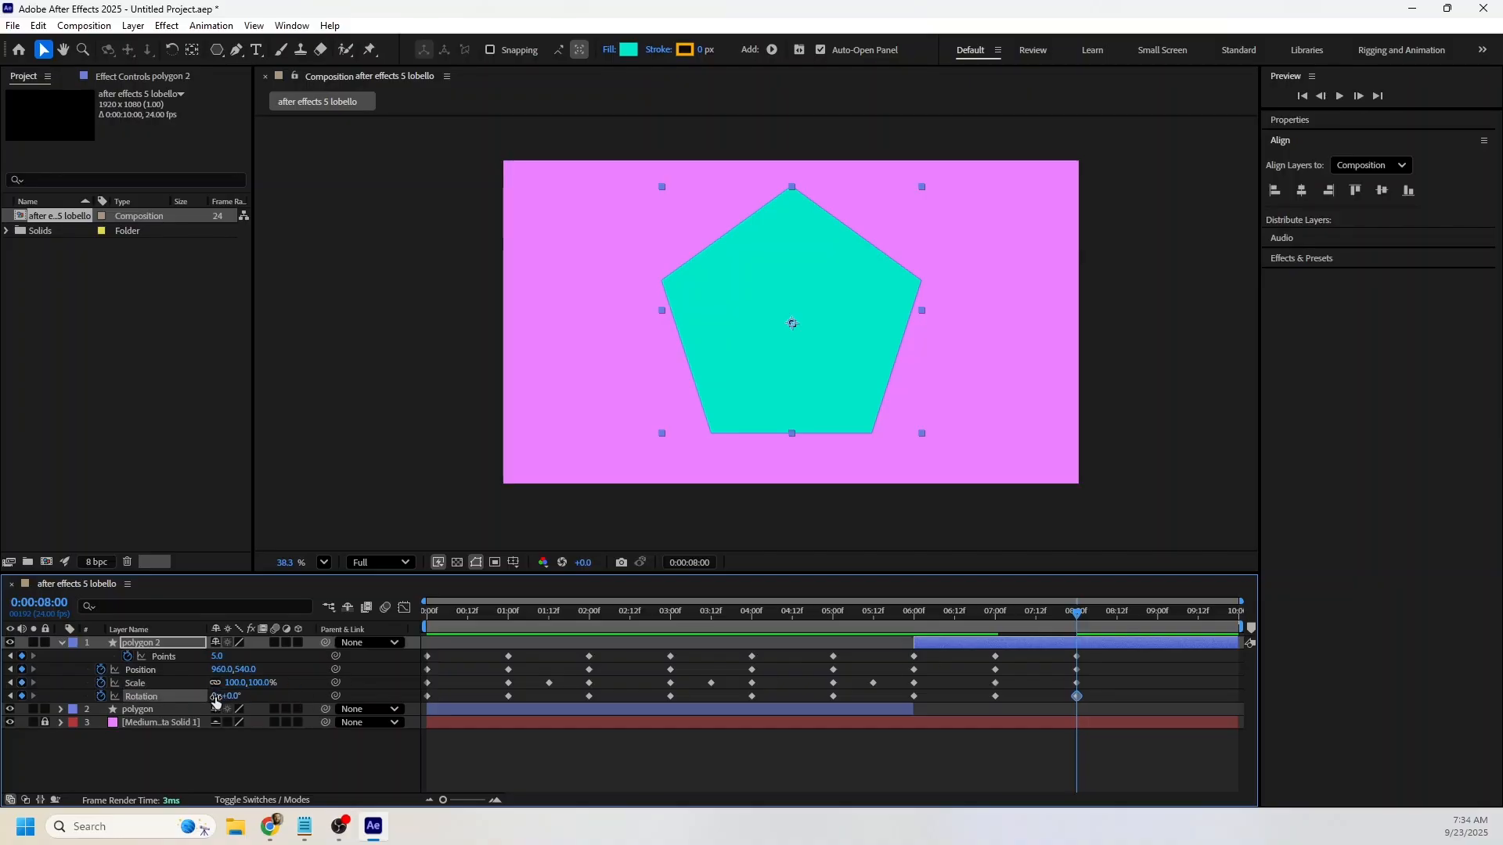
Set polygon 2's Scale to 10% at 0:00:07:12 and preview the animation.
left_click(1039, 625)
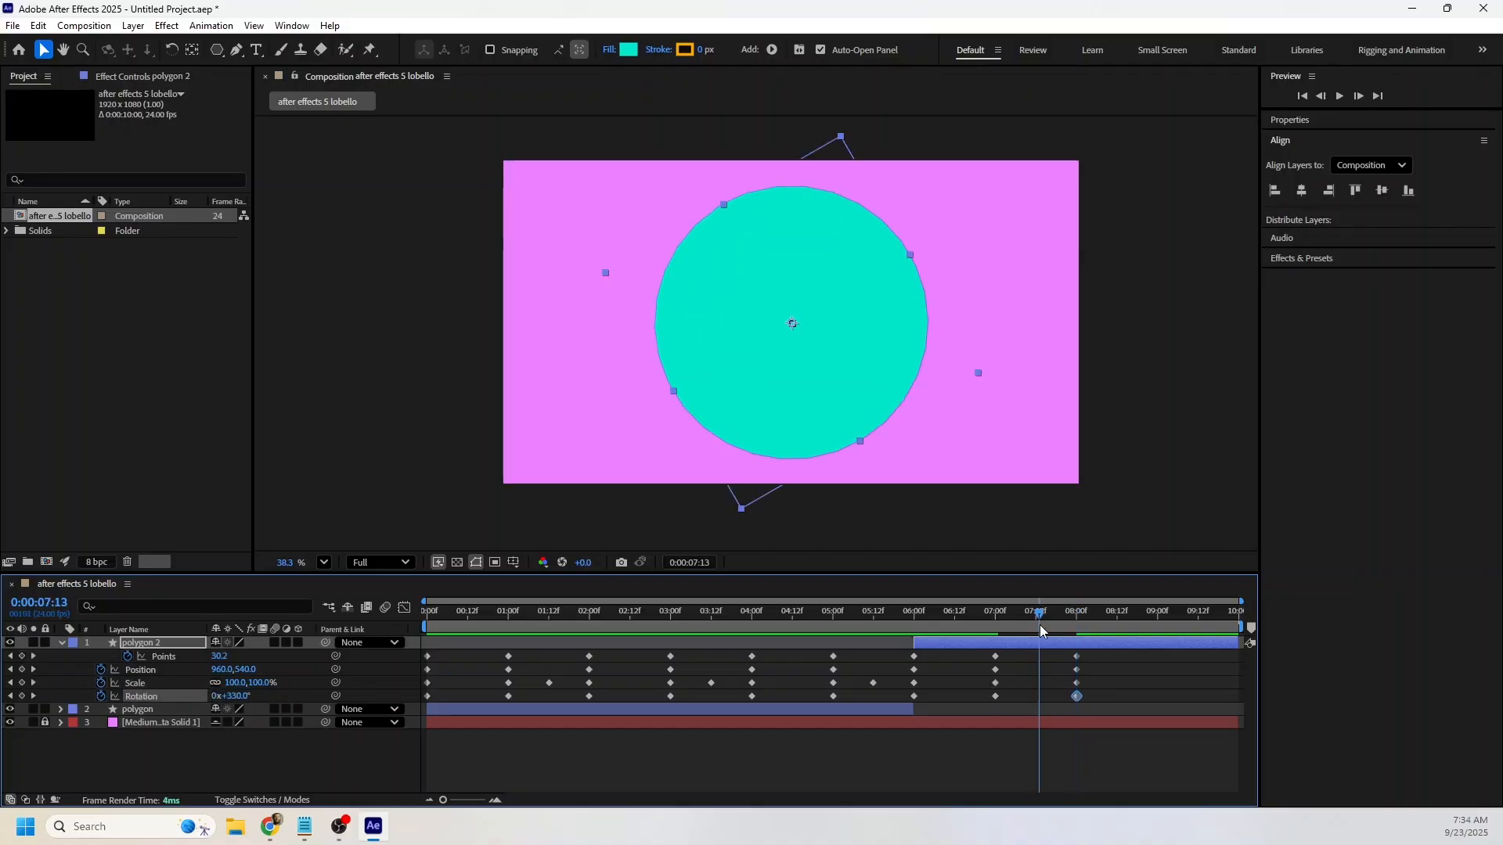
left_click(239, 684)
type("1")
type("0")
key("Return")
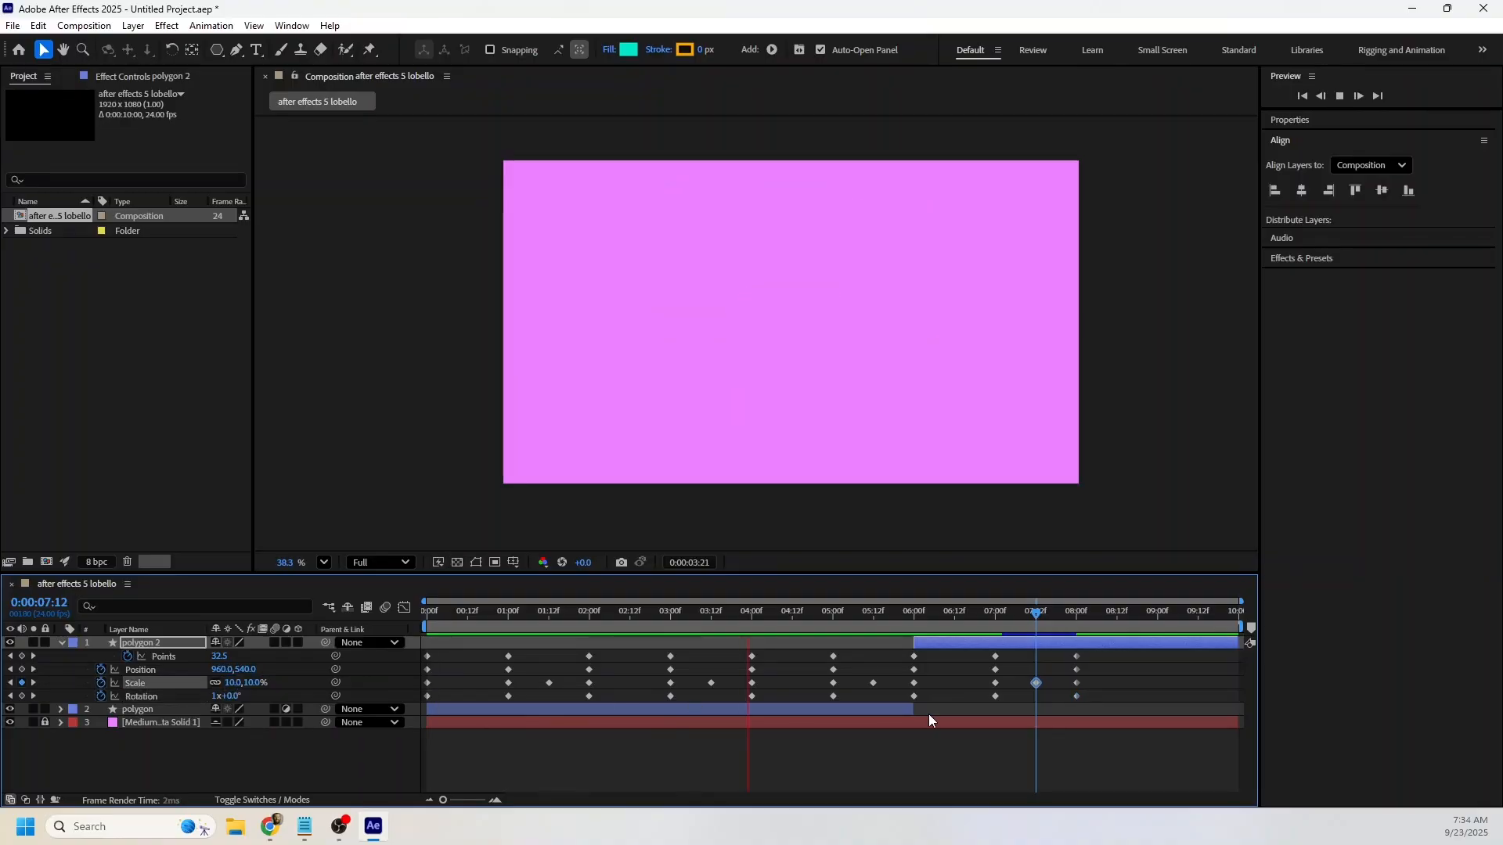
key("space")
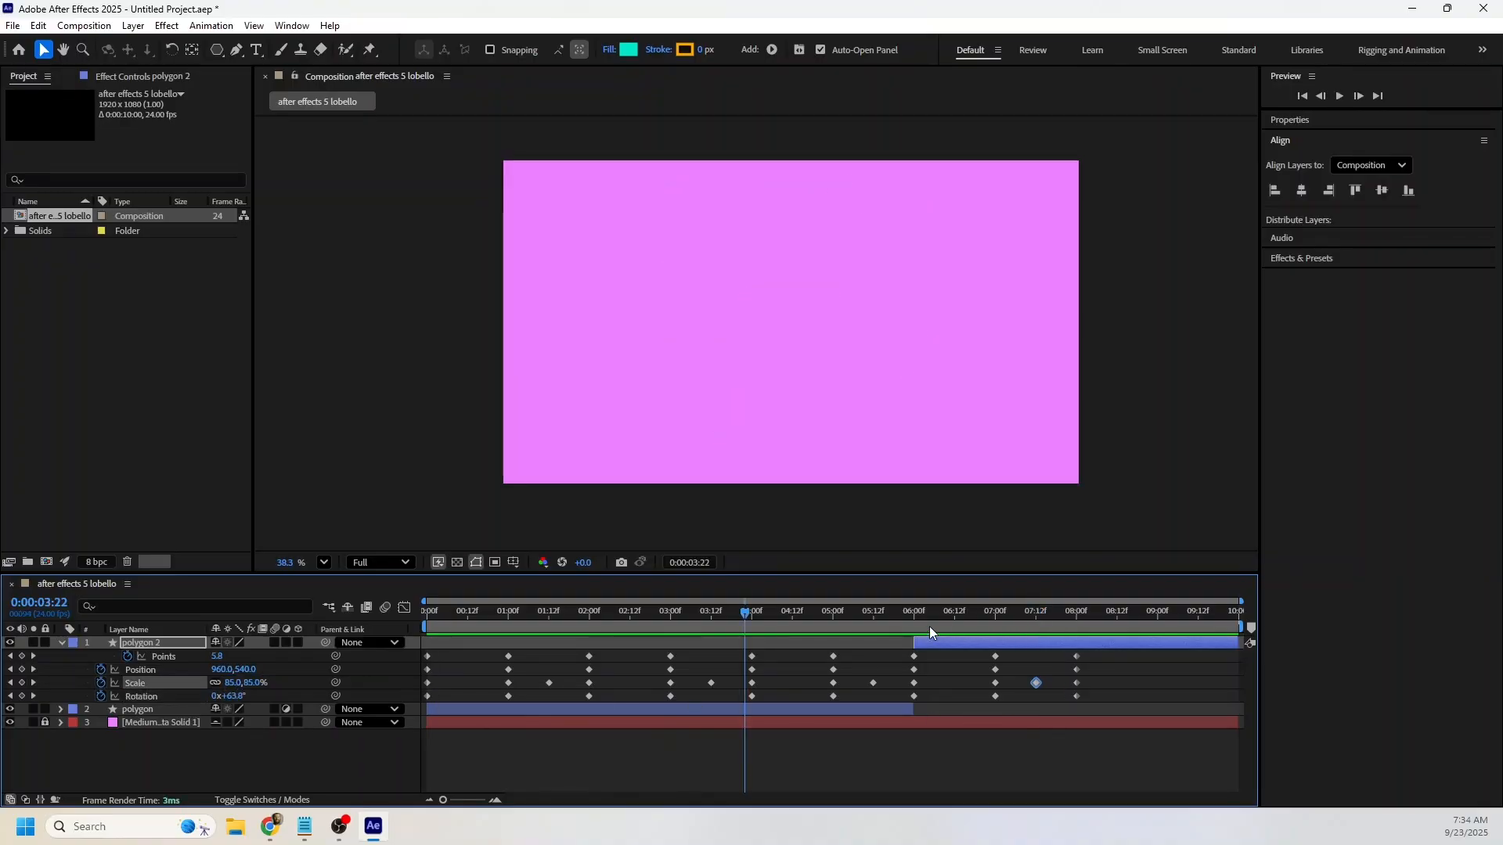
Split the polygon 2 layer at 0:00:07:12.
left_click_drag(916, 612, 1035, 599)
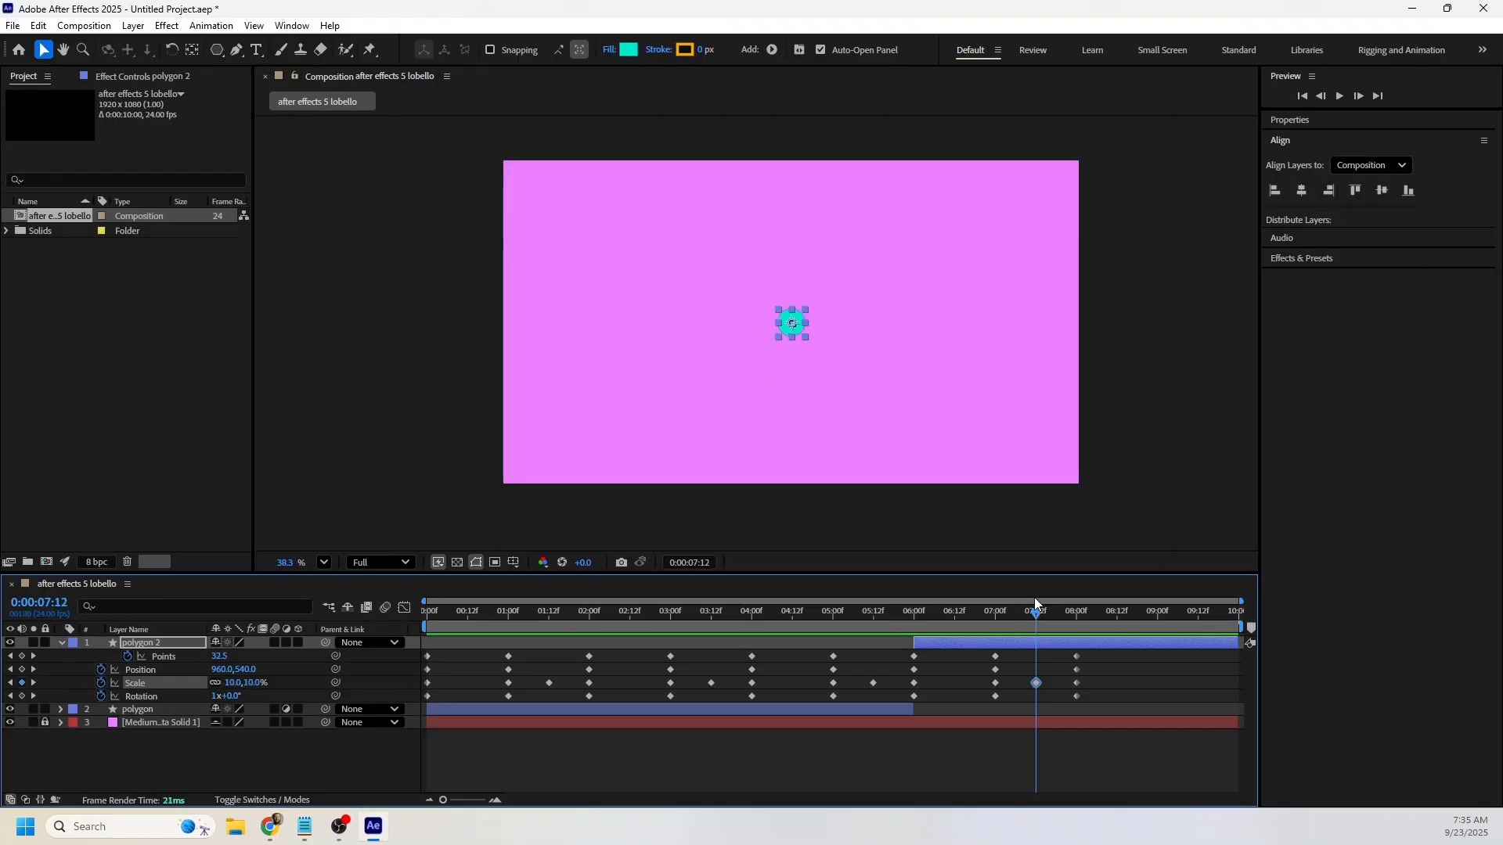
left_click(1000, 648)
key("ctrl+shift+d")
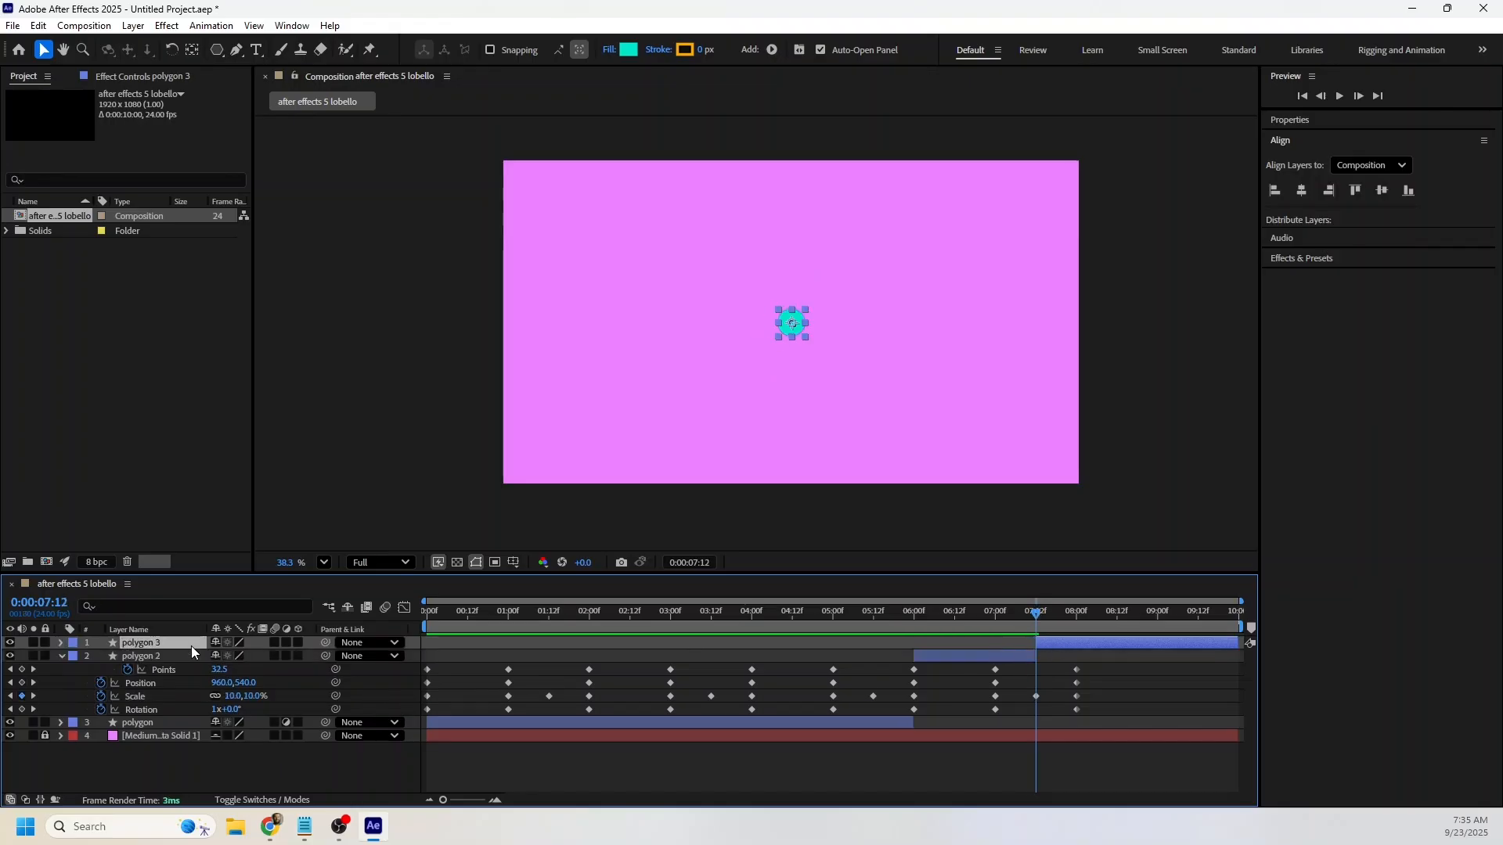
Change the Polystar Path type of the polygon 3 layer to Star.
mouse_move(1035, 613)
left_mouse_down()
mouse_move(1076, 613)
mouse_move(1038, 618)
left_mouse_up()
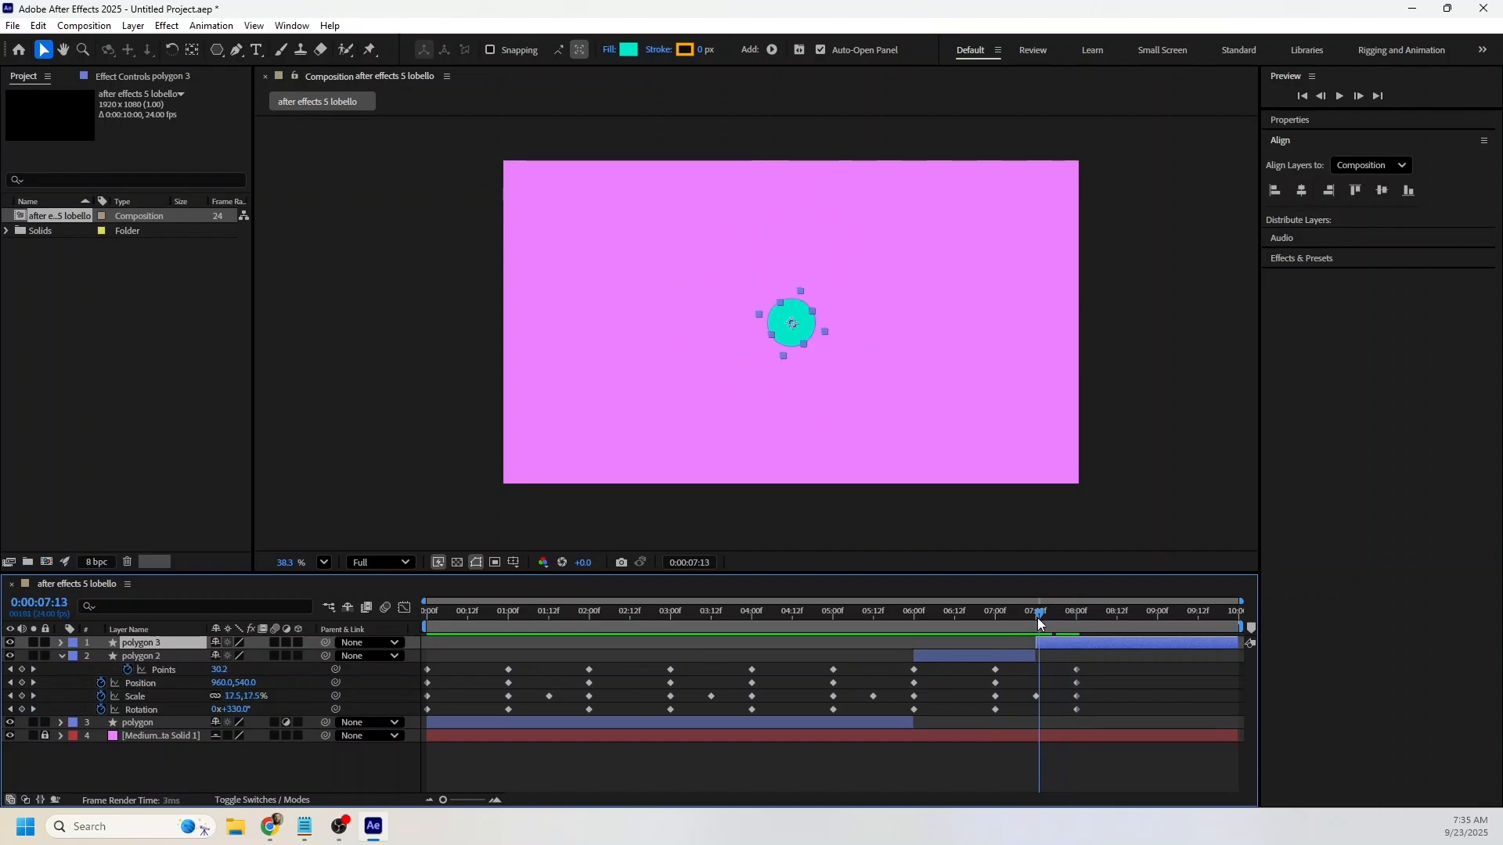
left_click(61, 657)
left_click(59, 643)
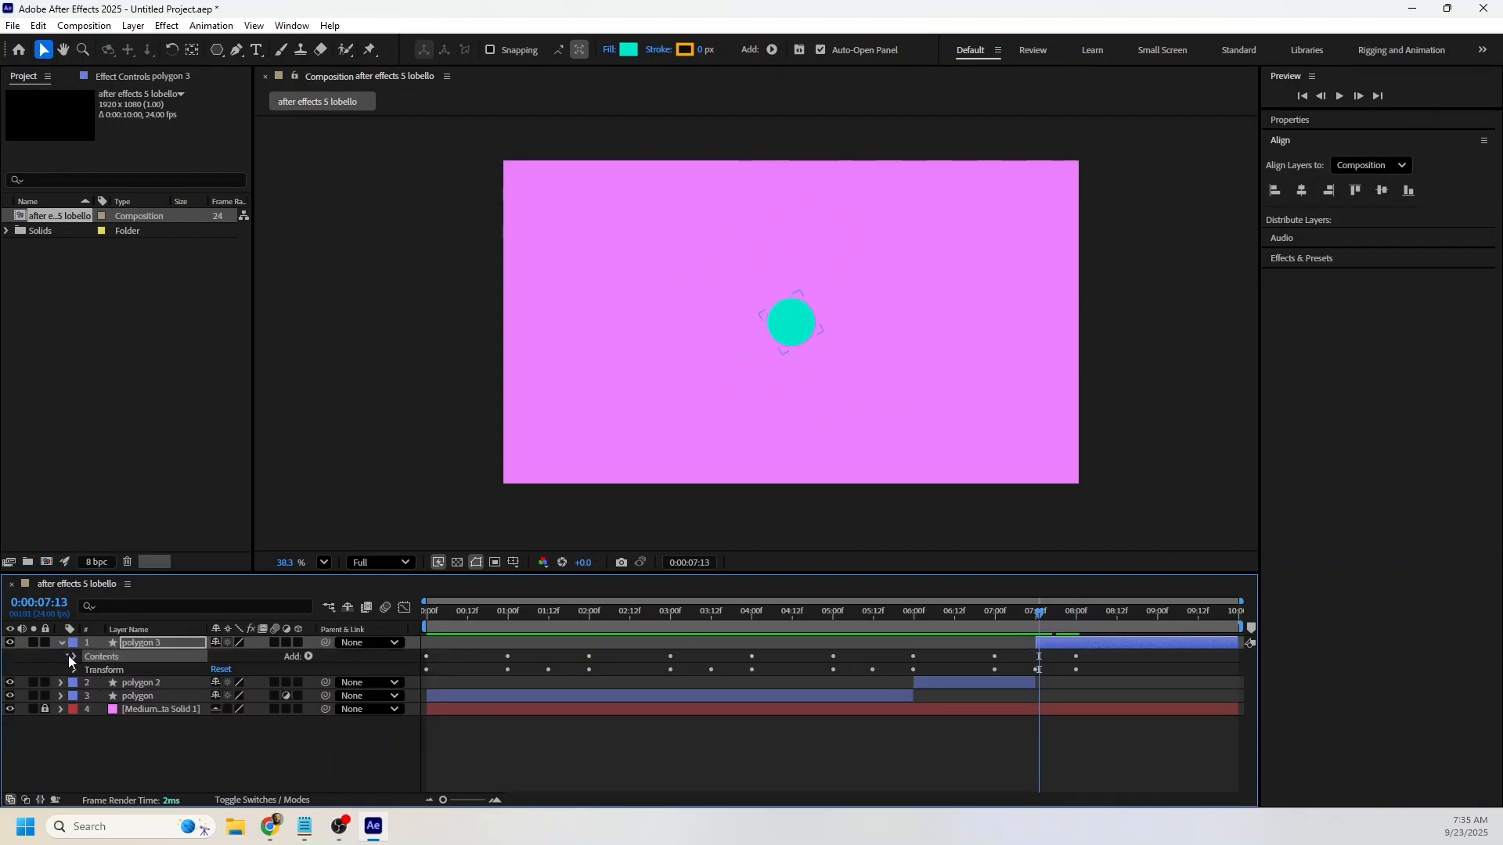
left_click(72, 656)
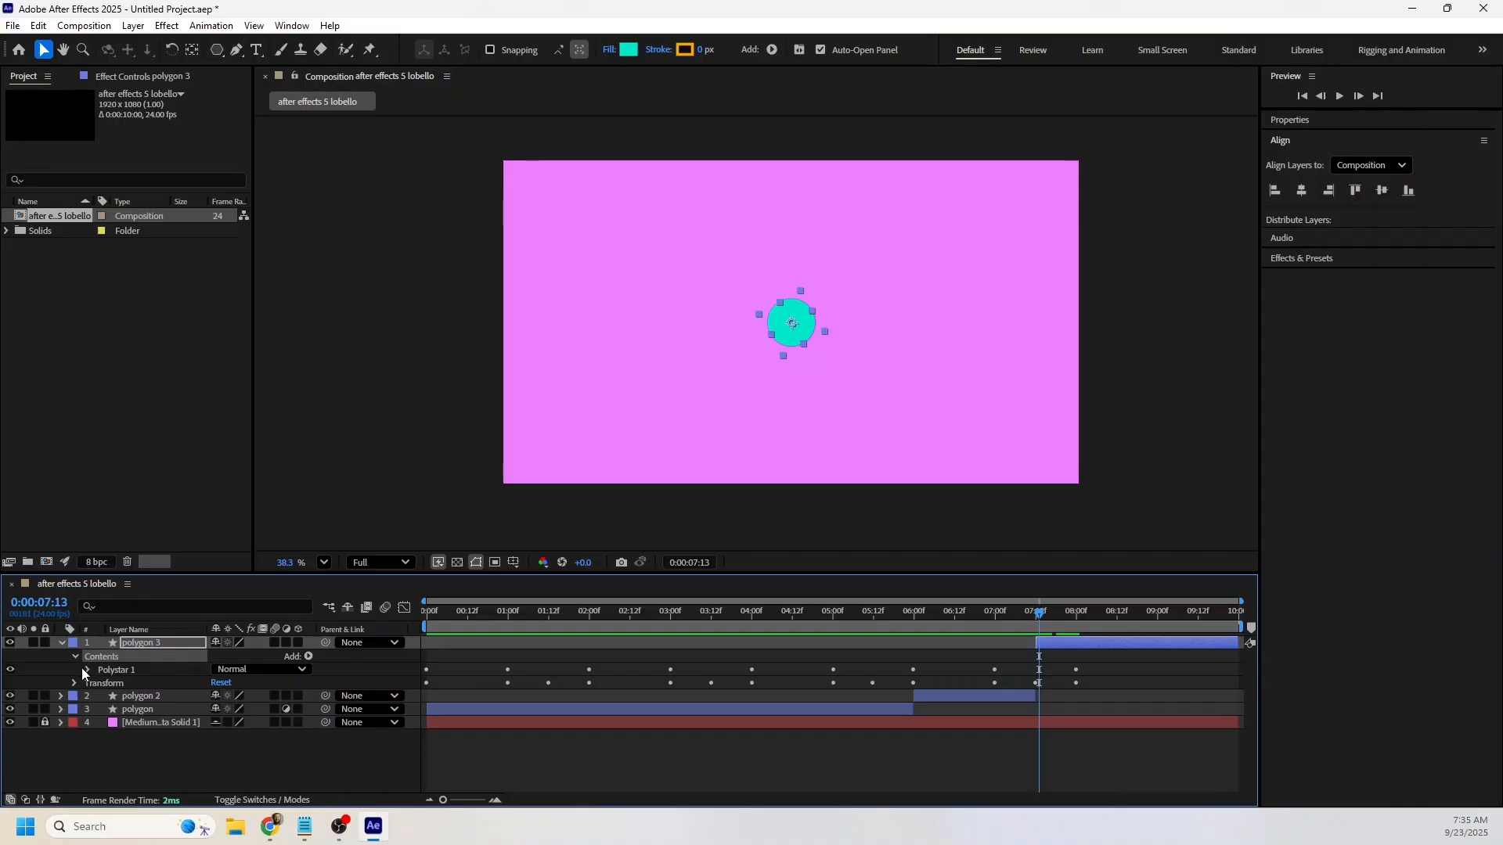
left_click(83, 669)
left_click(102, 683)
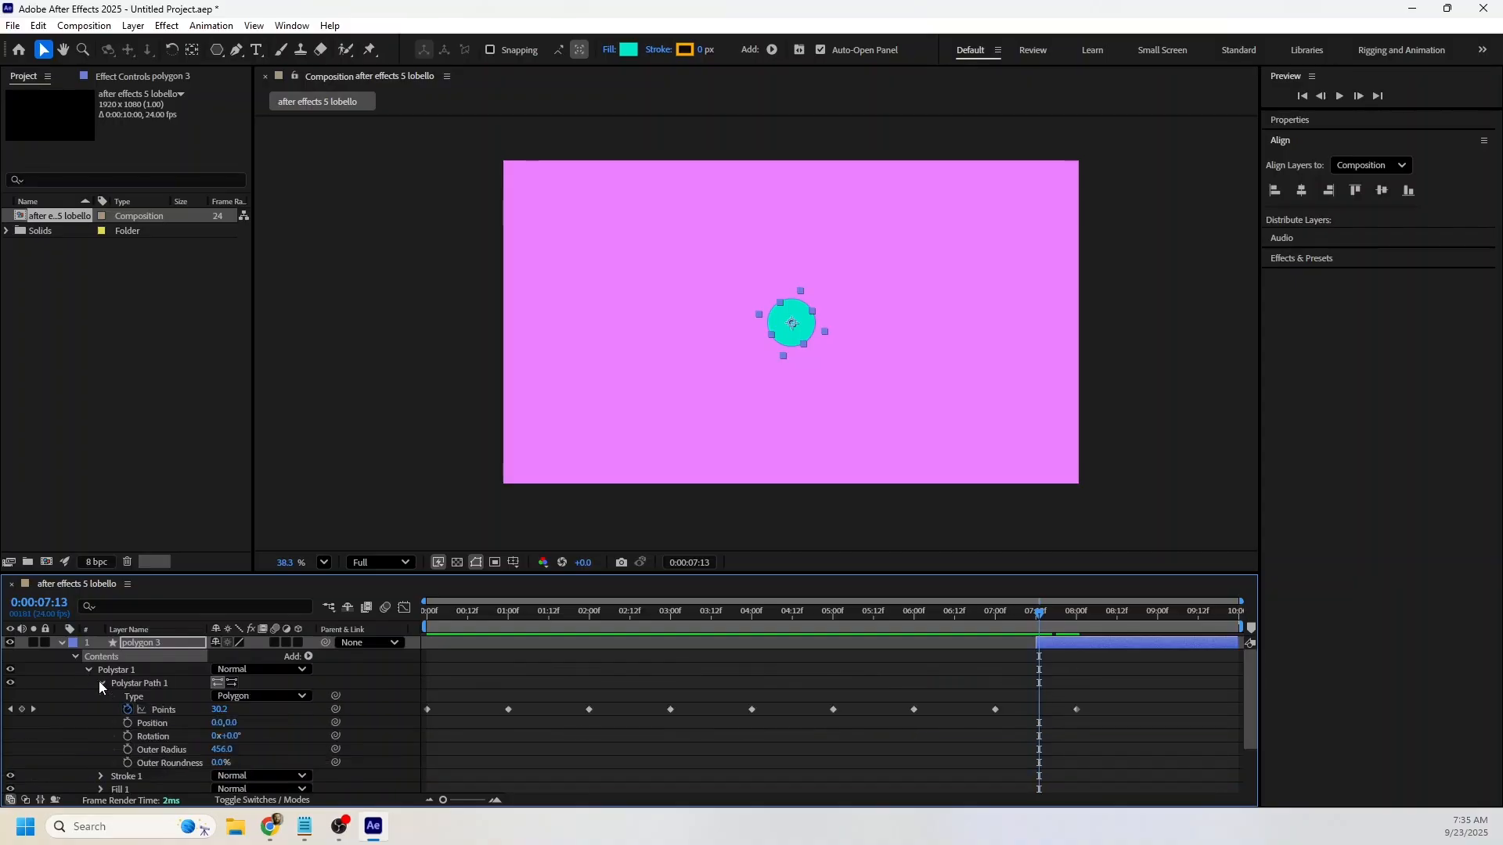
left_click(172, 697)
left_click(237, 696)
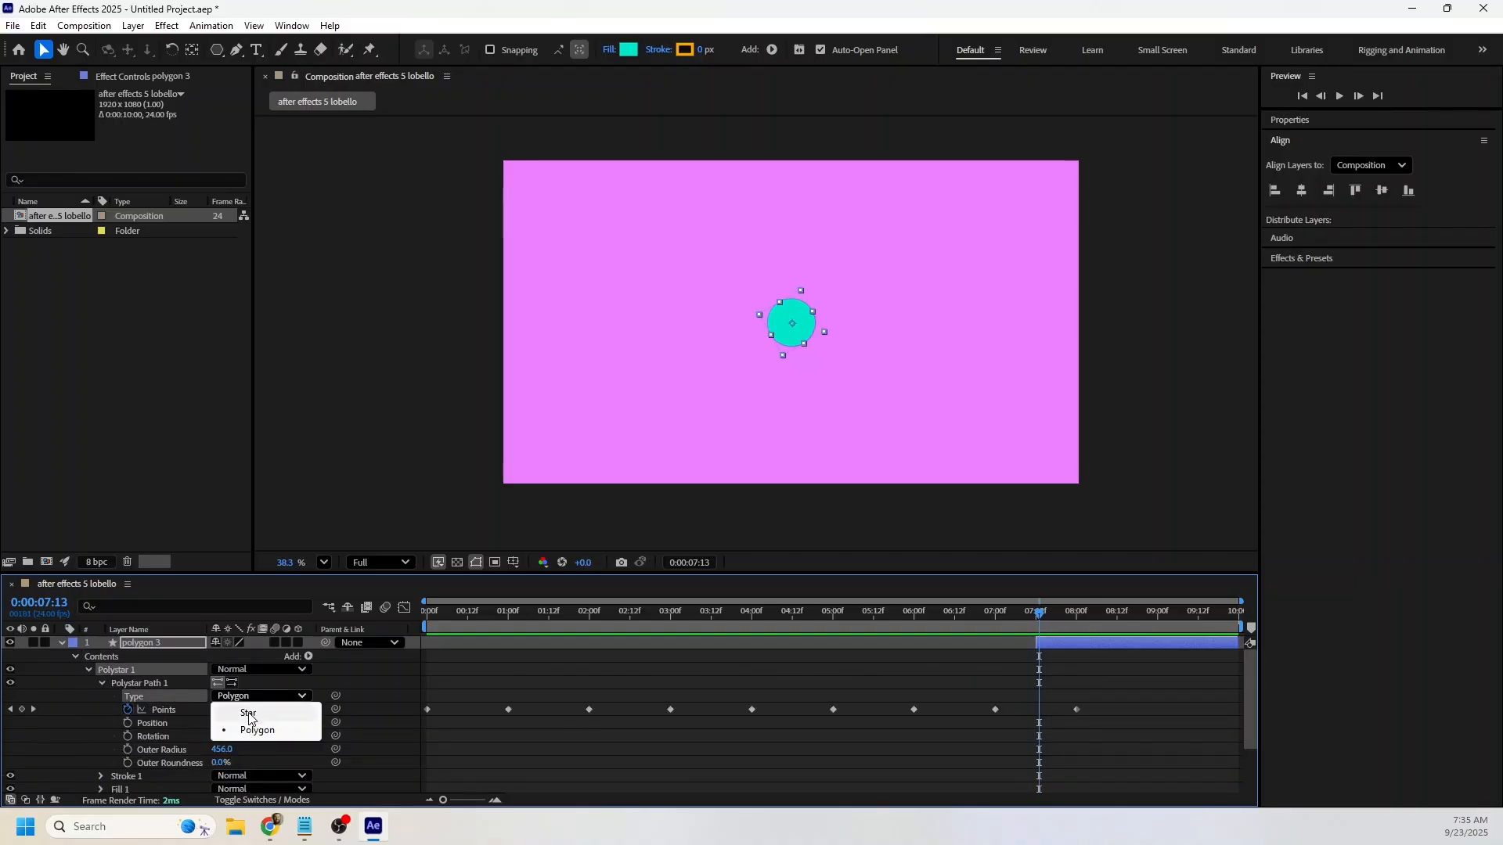
left_click(247, 714)
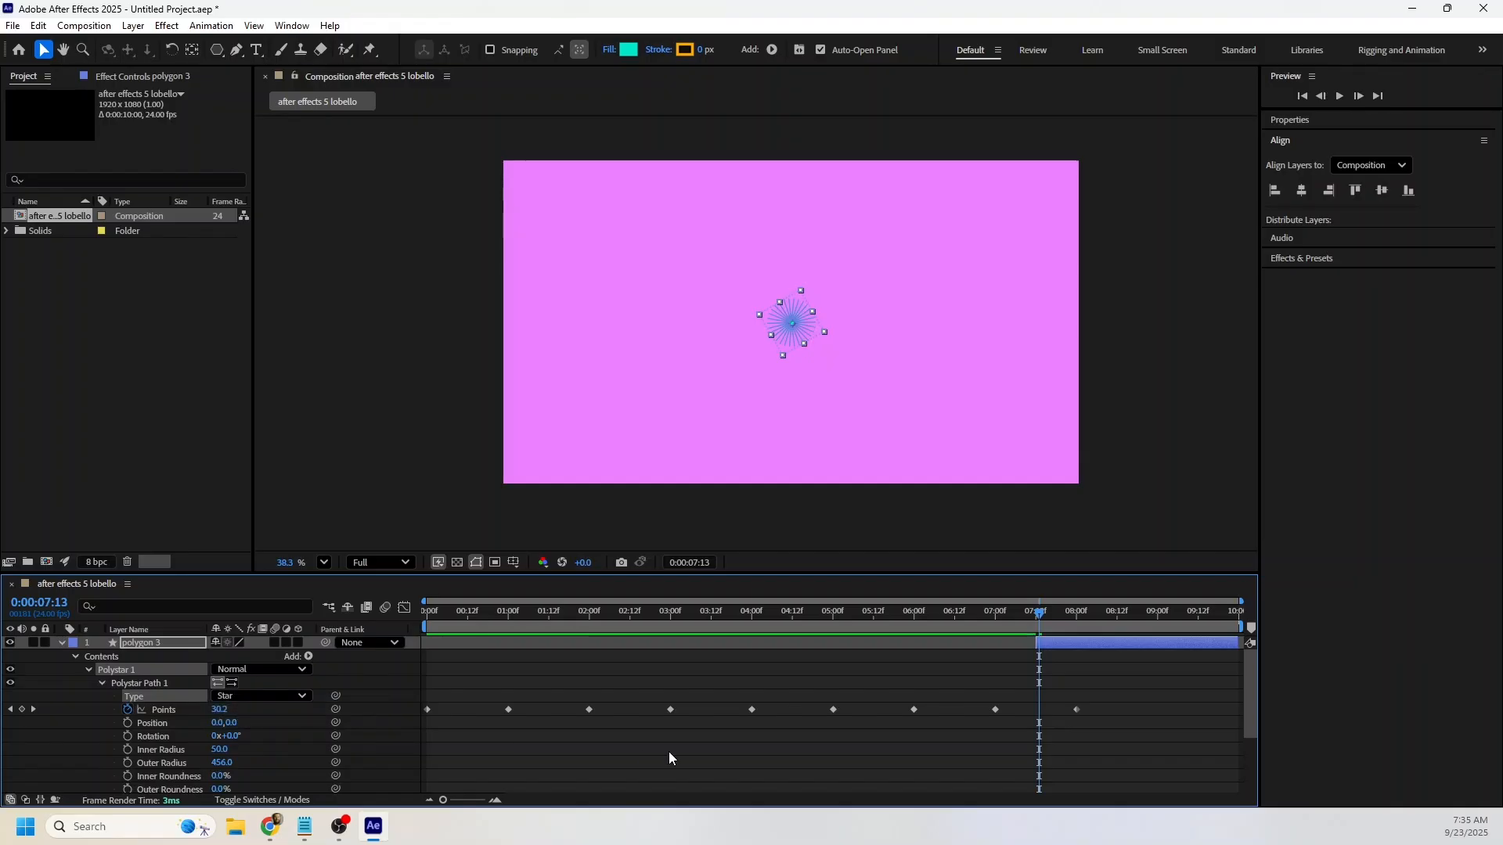
Increase the star's Inner Radius to 209 while viewing it at 8 seconds, and preview the result.
left_click_drag(1003, 620, 1078, 619)
key("space")
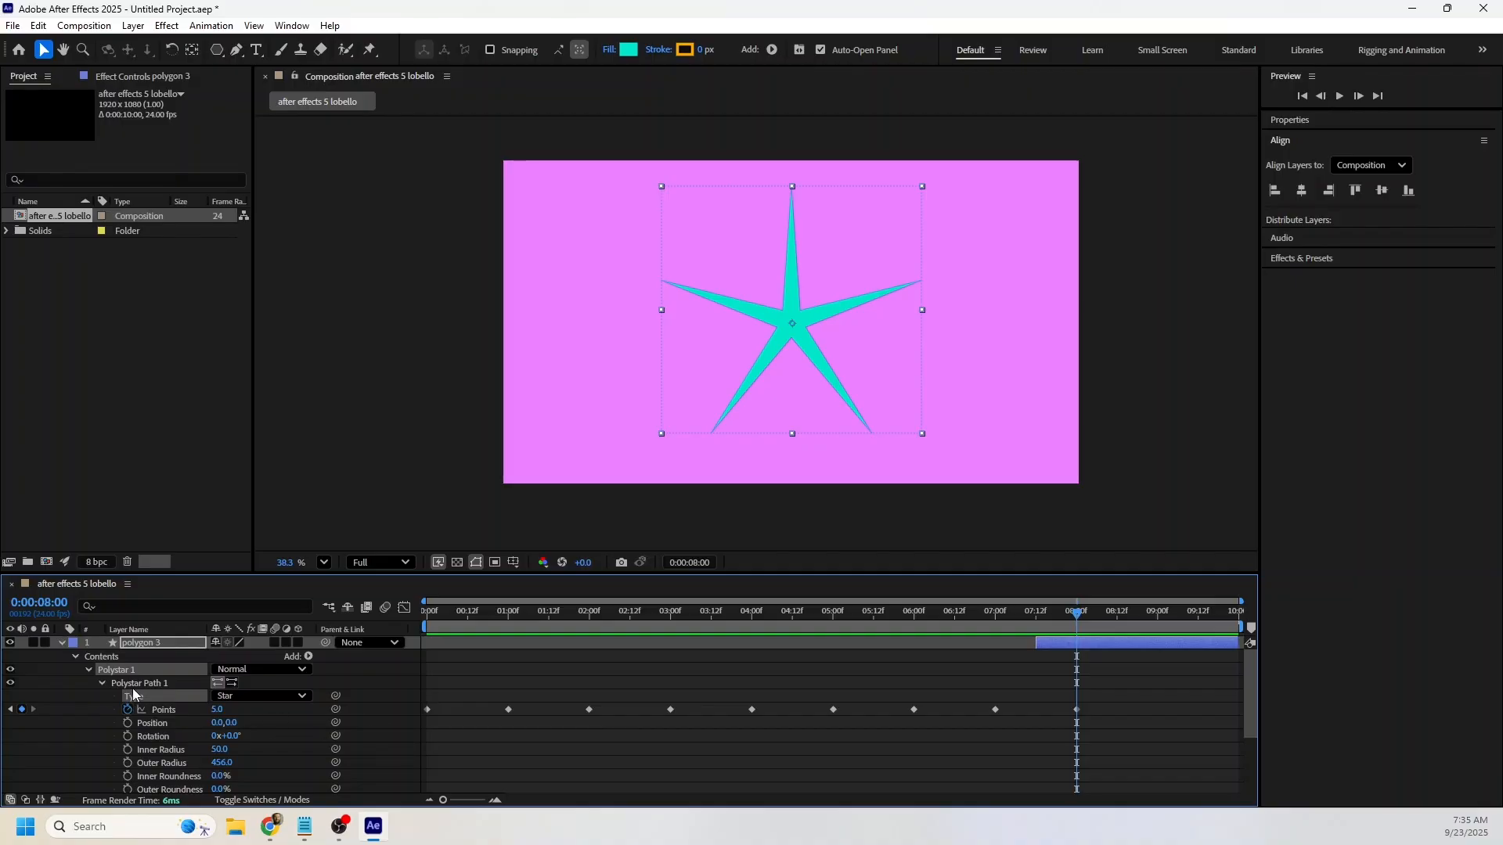
left_click_drag(218, 750, 344, 754)
key("space")
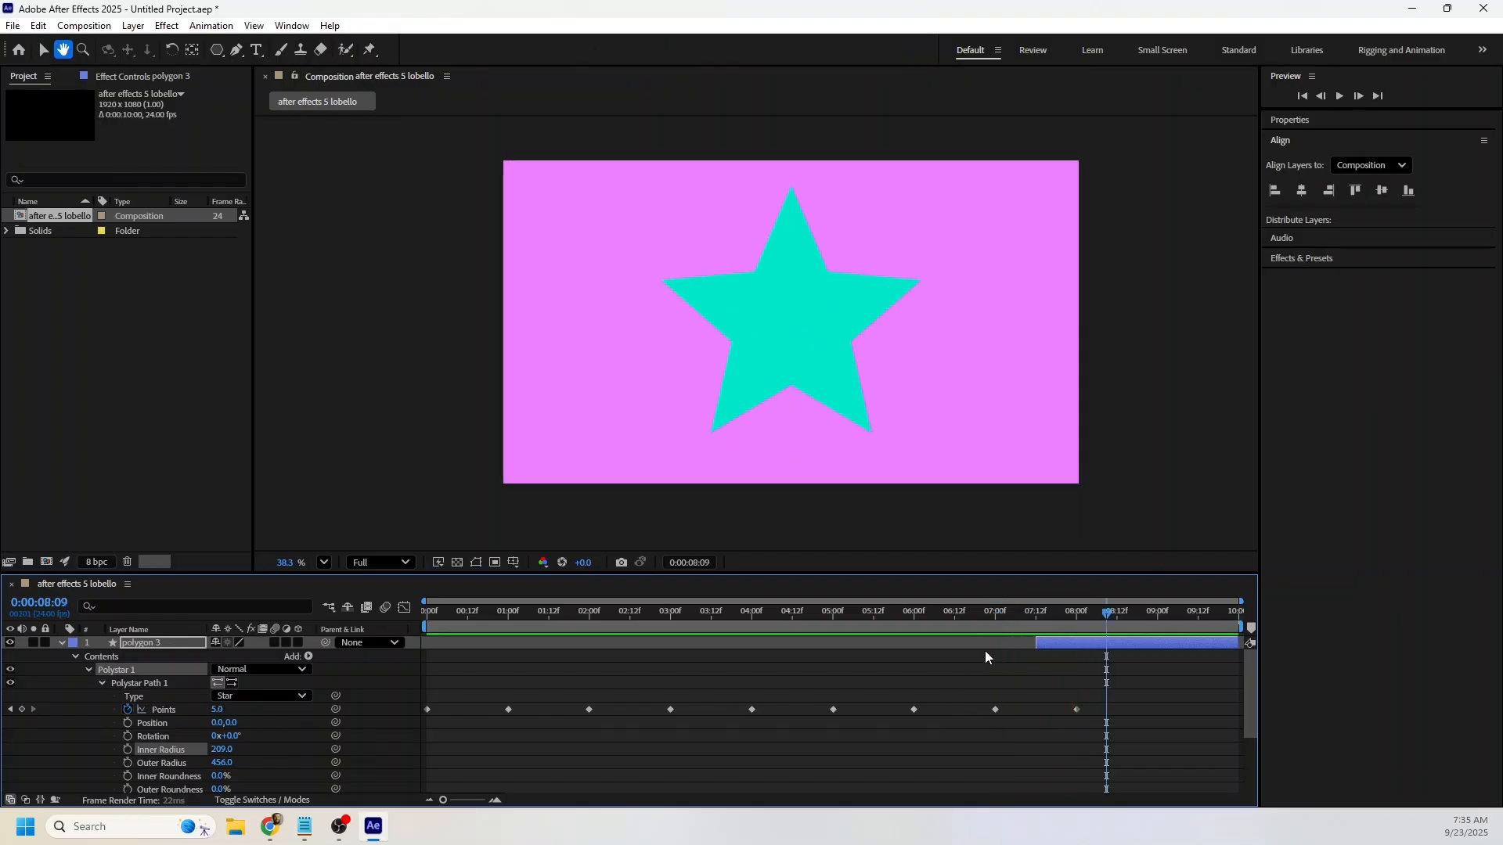
Set polygon 3's Rotation to 5x+0° at 0:00:09:23.
left_click_drag(984, 630, 1242, 634)
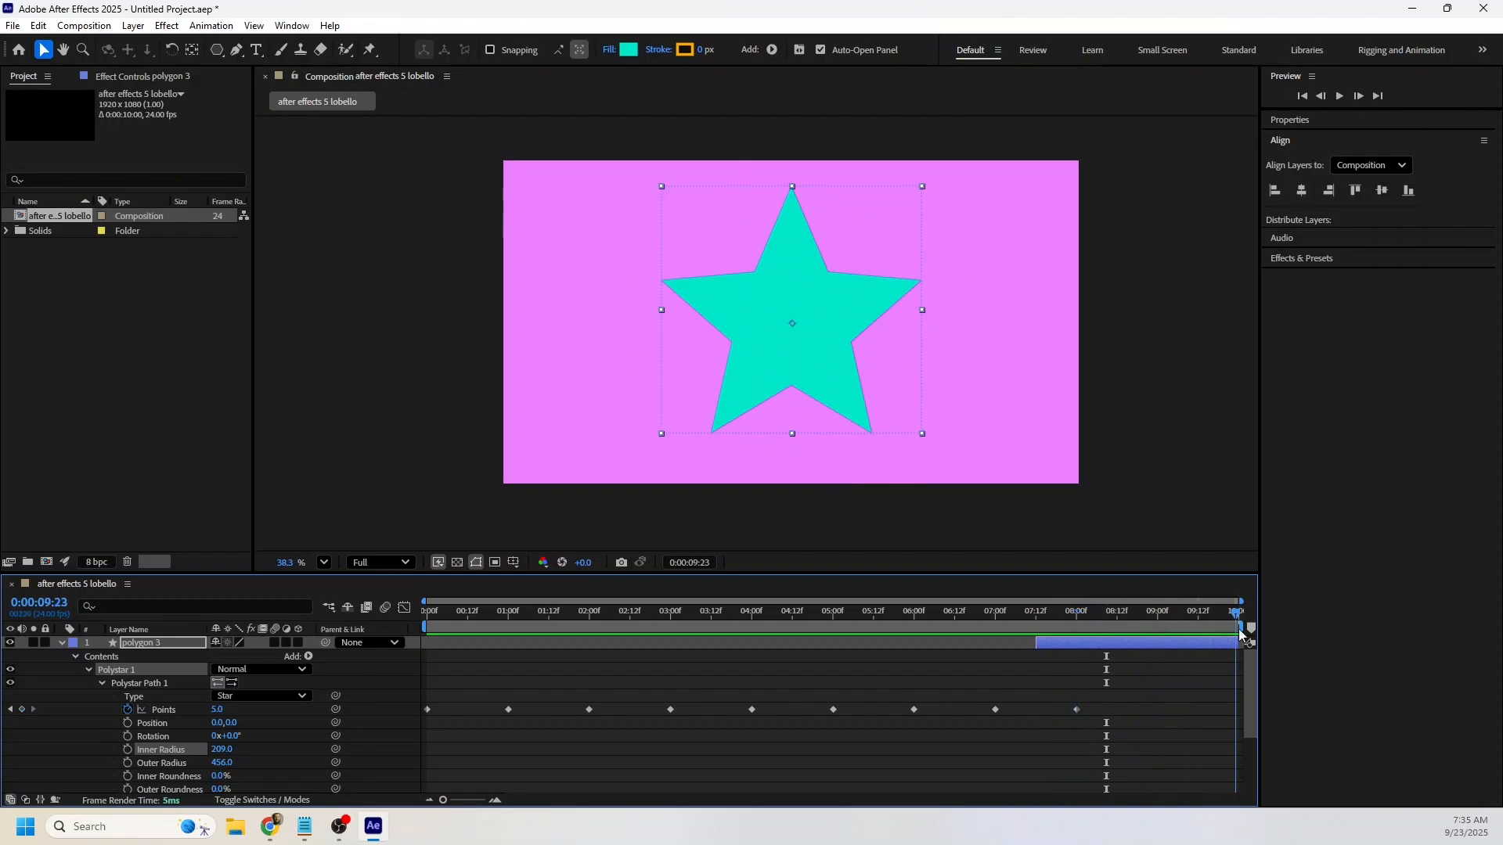
left_click(146, 644)
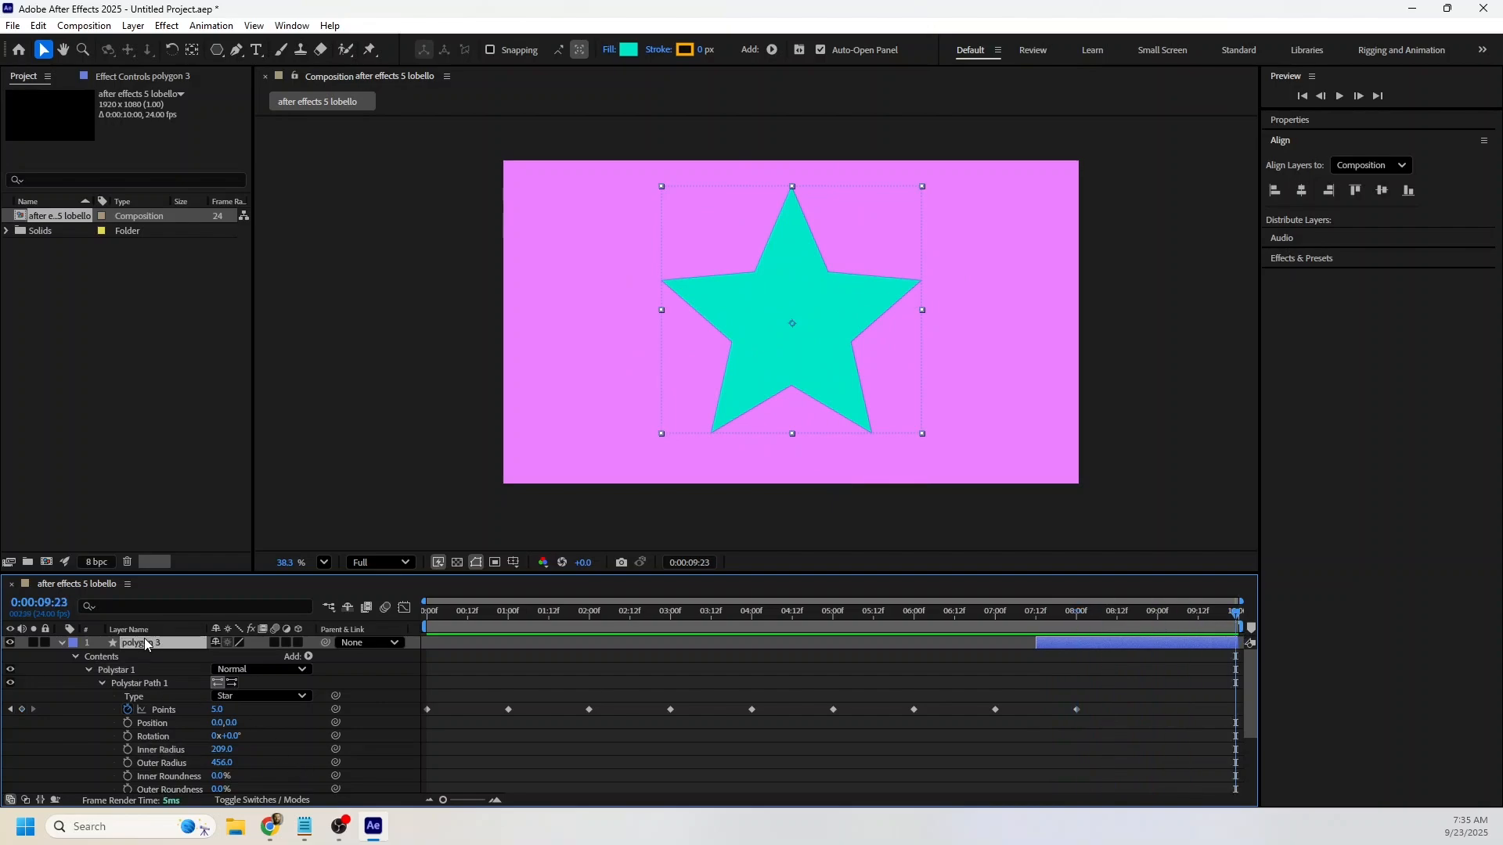
key("u")
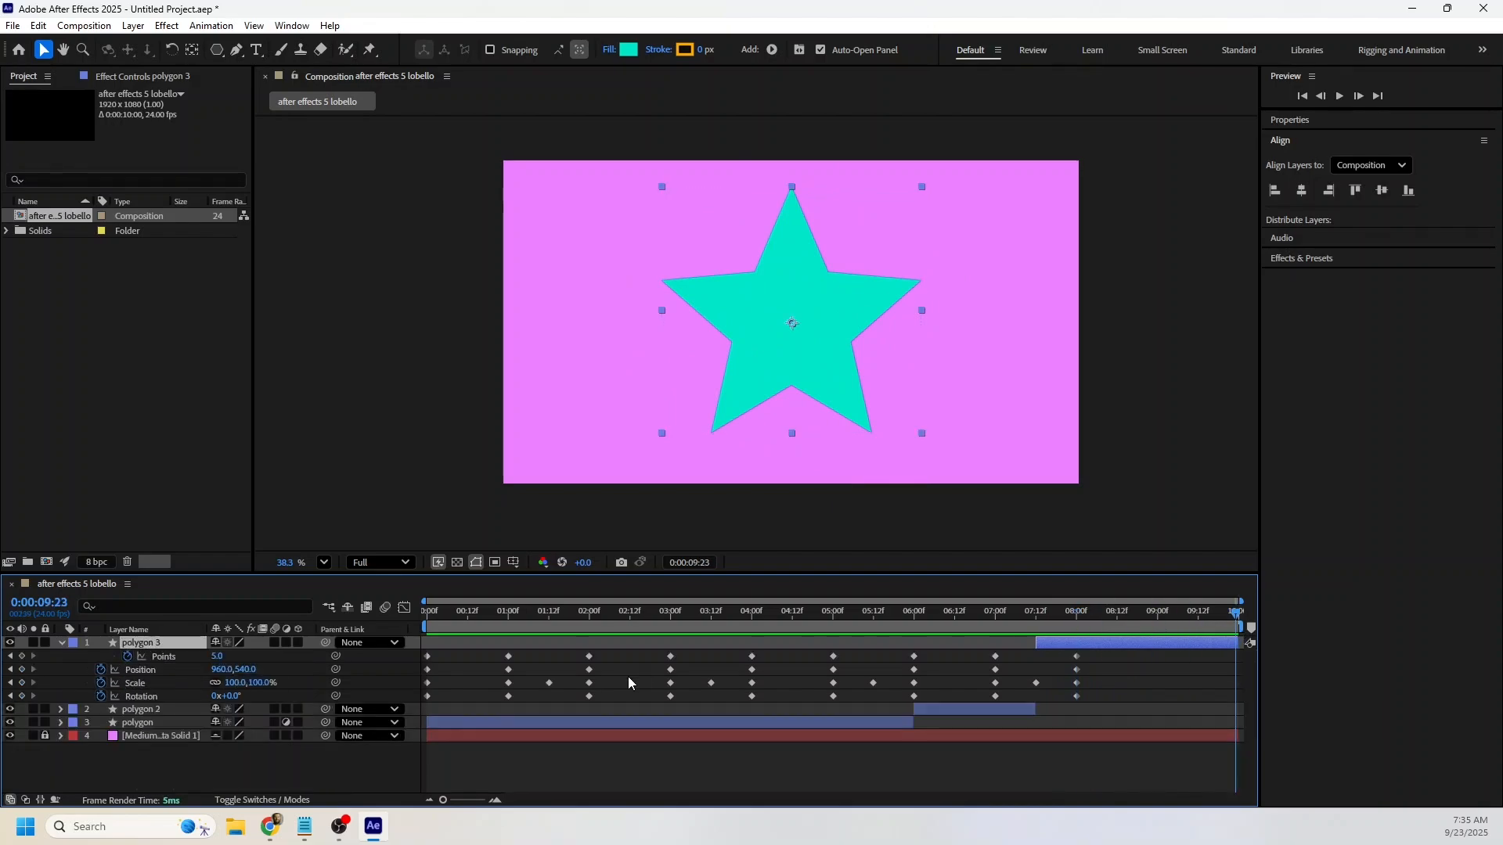
left_click(215, 696)
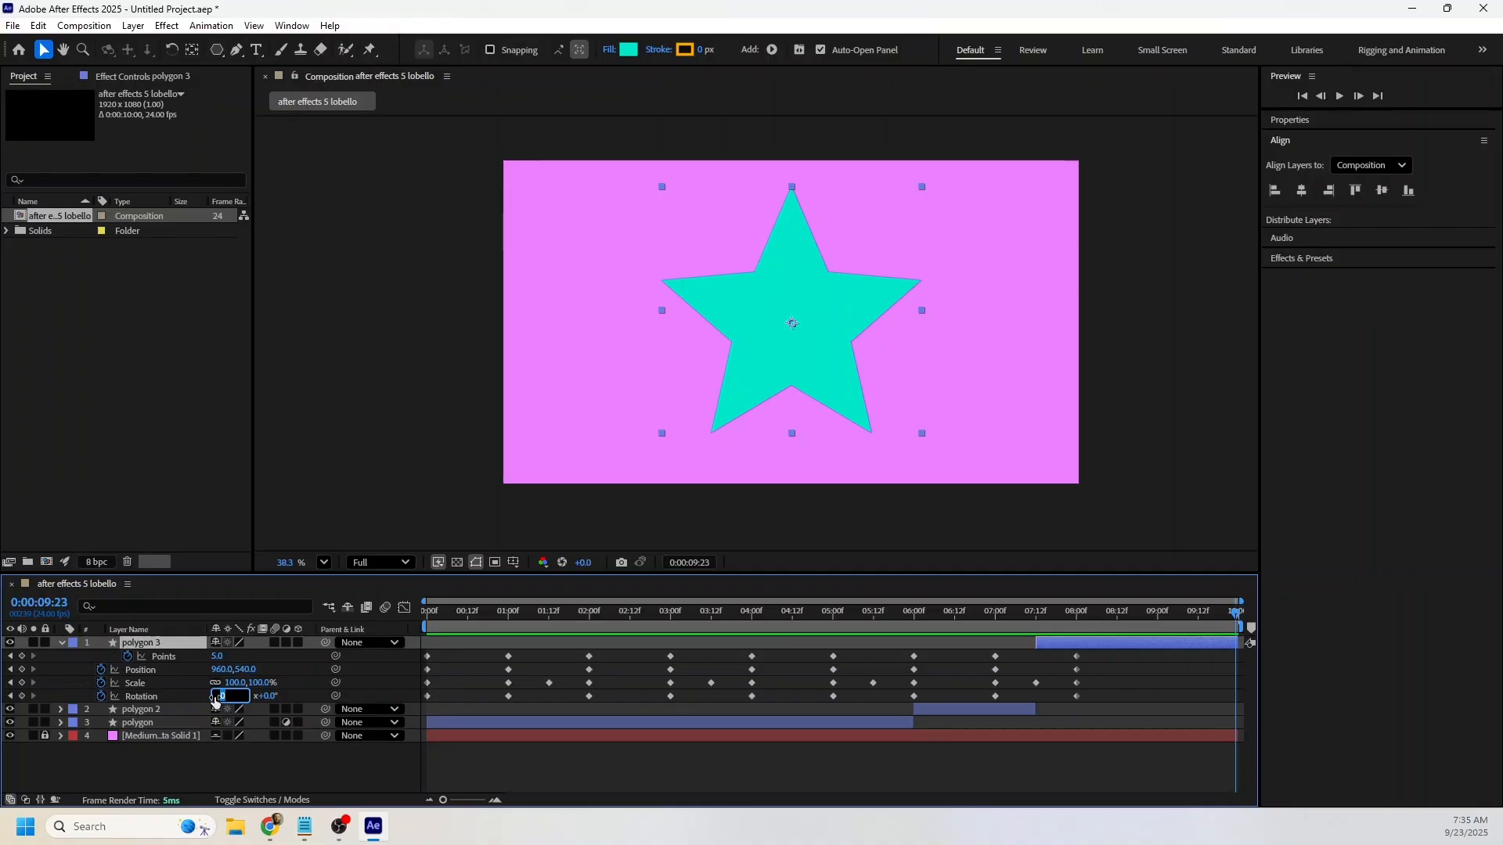
type("5")
key("Return")
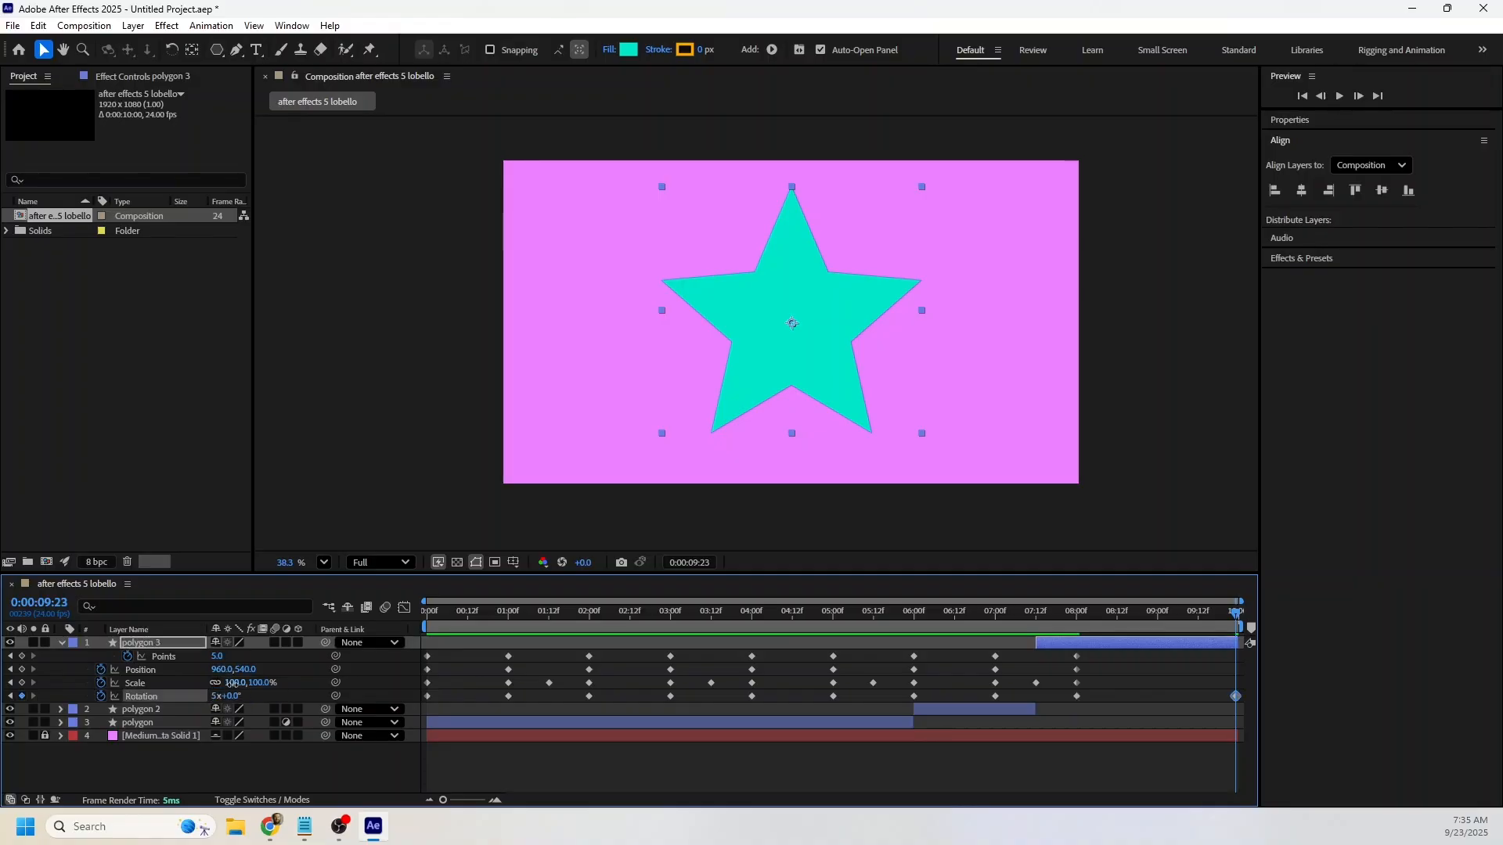
Set polygon 3's Scale to 0% at 0:00:09:23 and preview the star's exit from about 8 seconds.
left_click(235, 685)
type("0")
key("Return")
left_click(1076, 616)
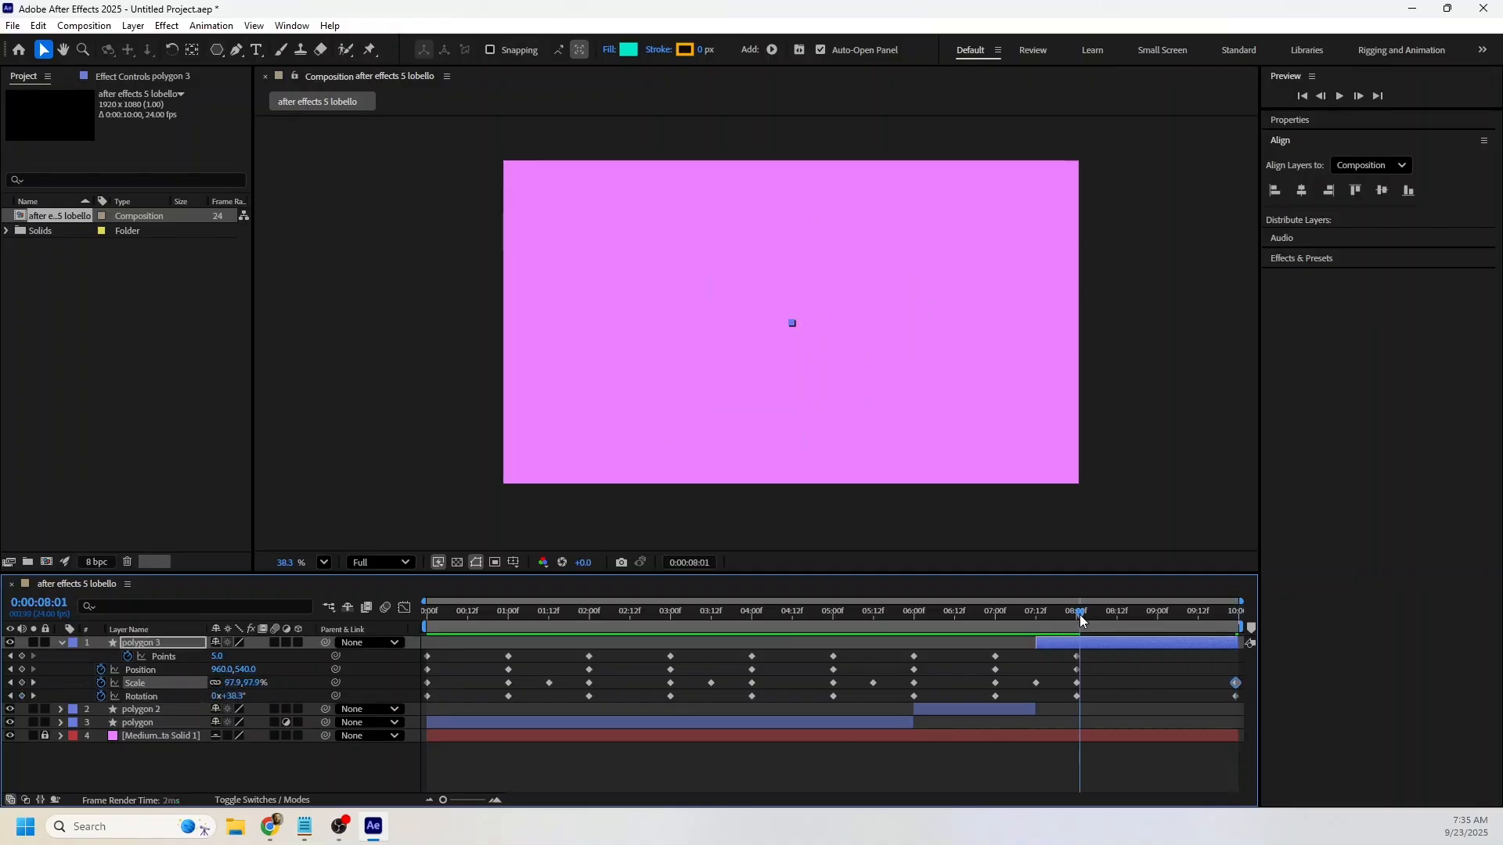
key("space")
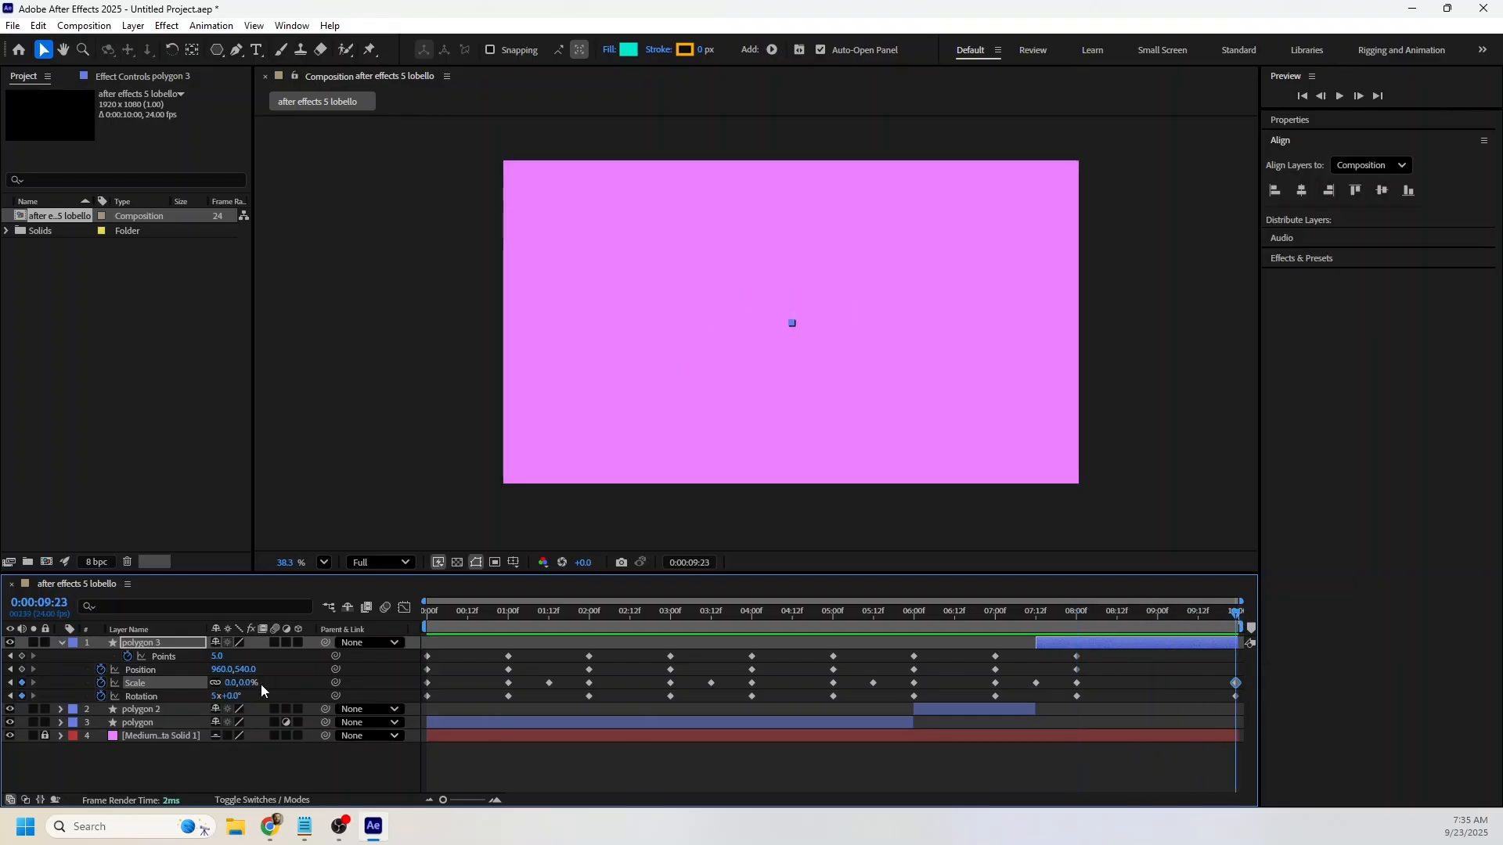
Raise polygon 3's Points to 845 at 0:00:09:23 and scrub through the animation.
left_click_drag(217, 657, 874, 642)
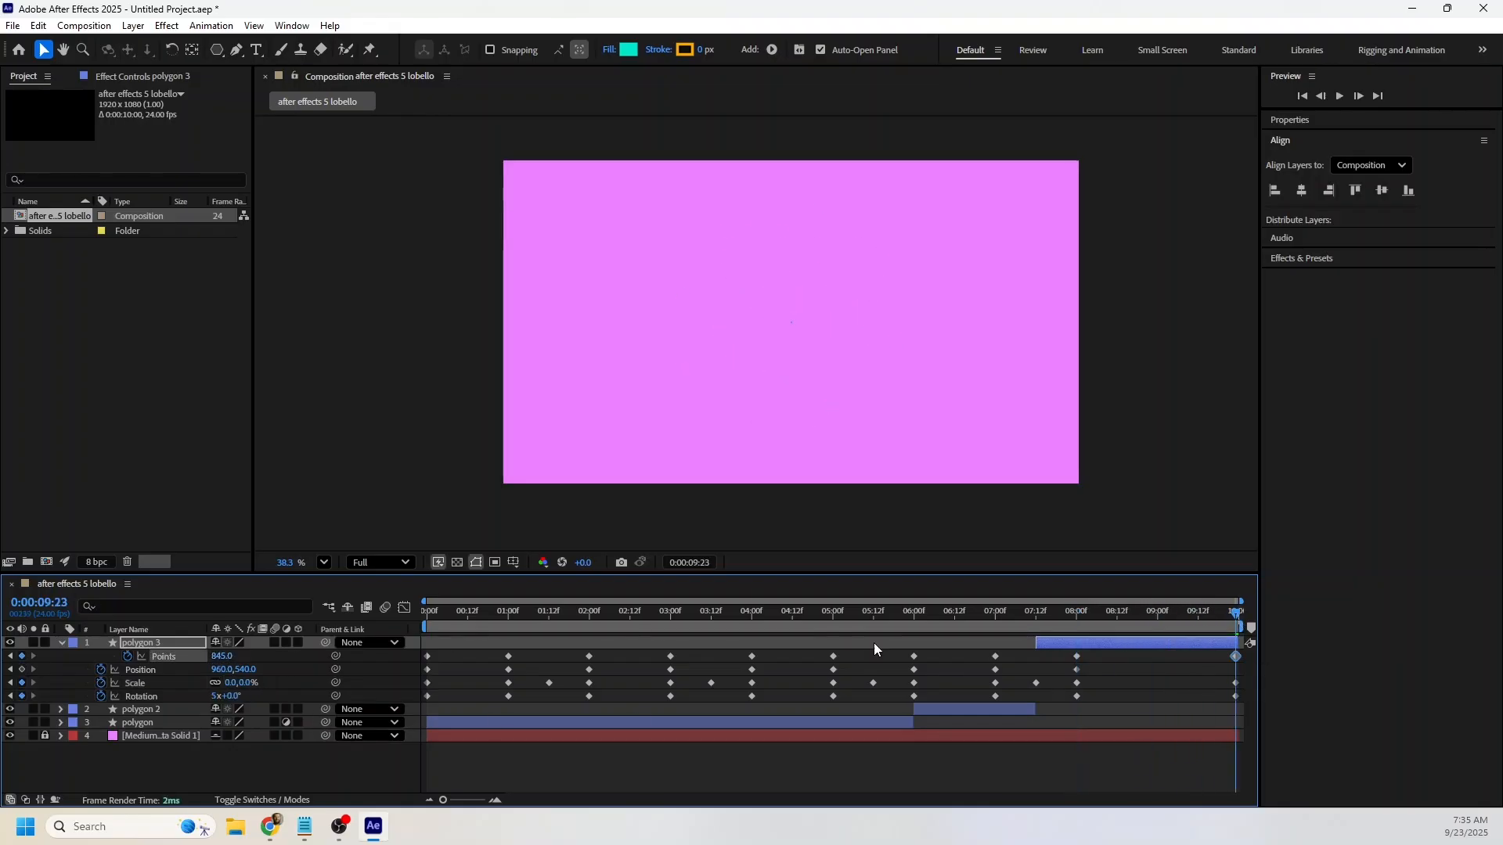
left_click_drag(1075, 631, 1249, 618)
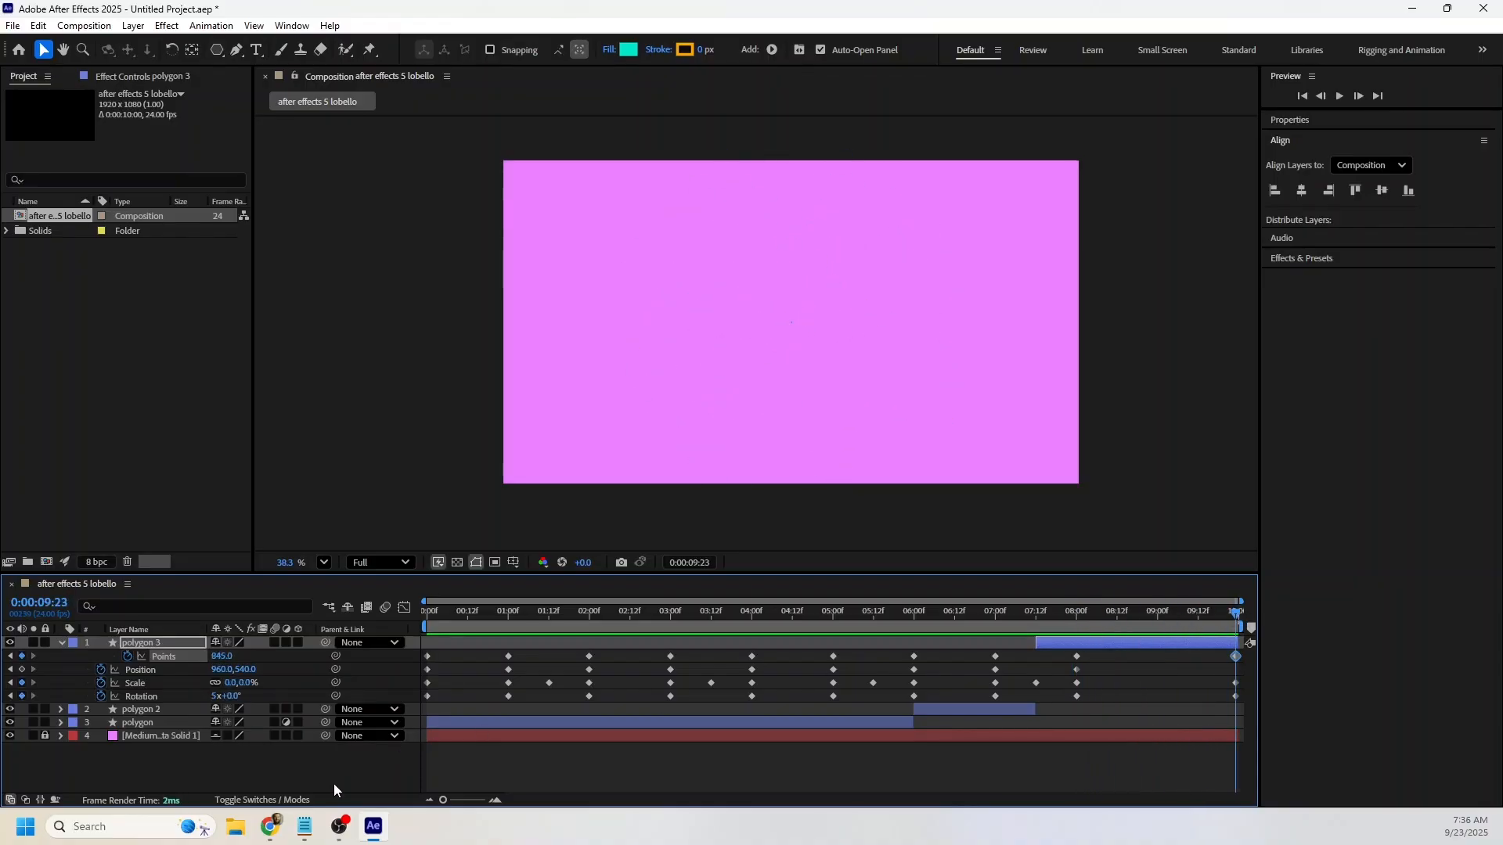
left_click_drag(505, 619, 342, 620)
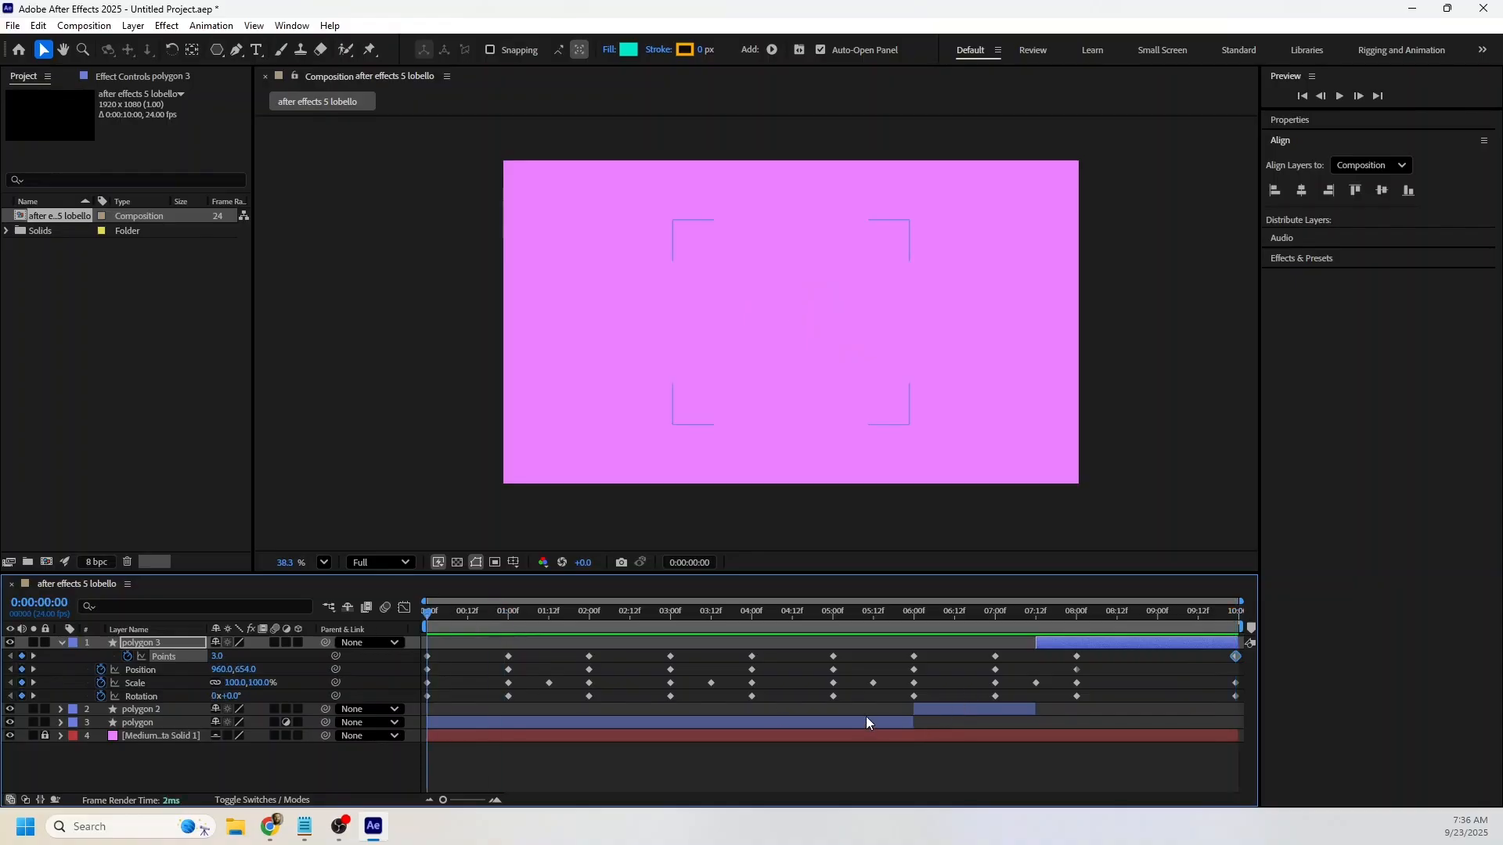
Reveal every keyframed property on all three polygon layers and apply Easy Ease to all keyframes after 0:00:00:00.
key("u")
key("u")
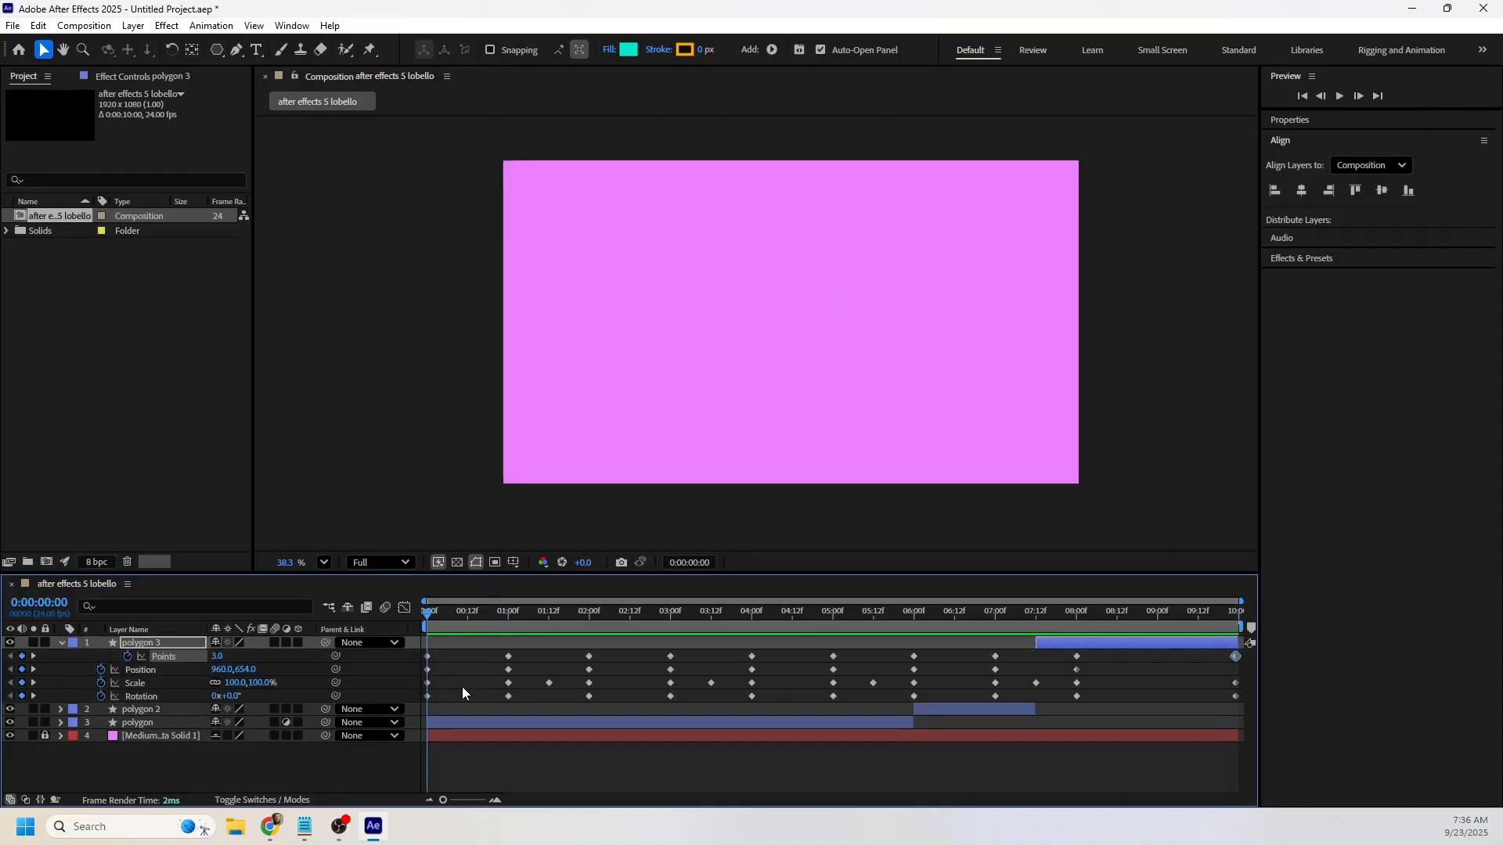
left_click(379, 764)
key("u")
key("u")
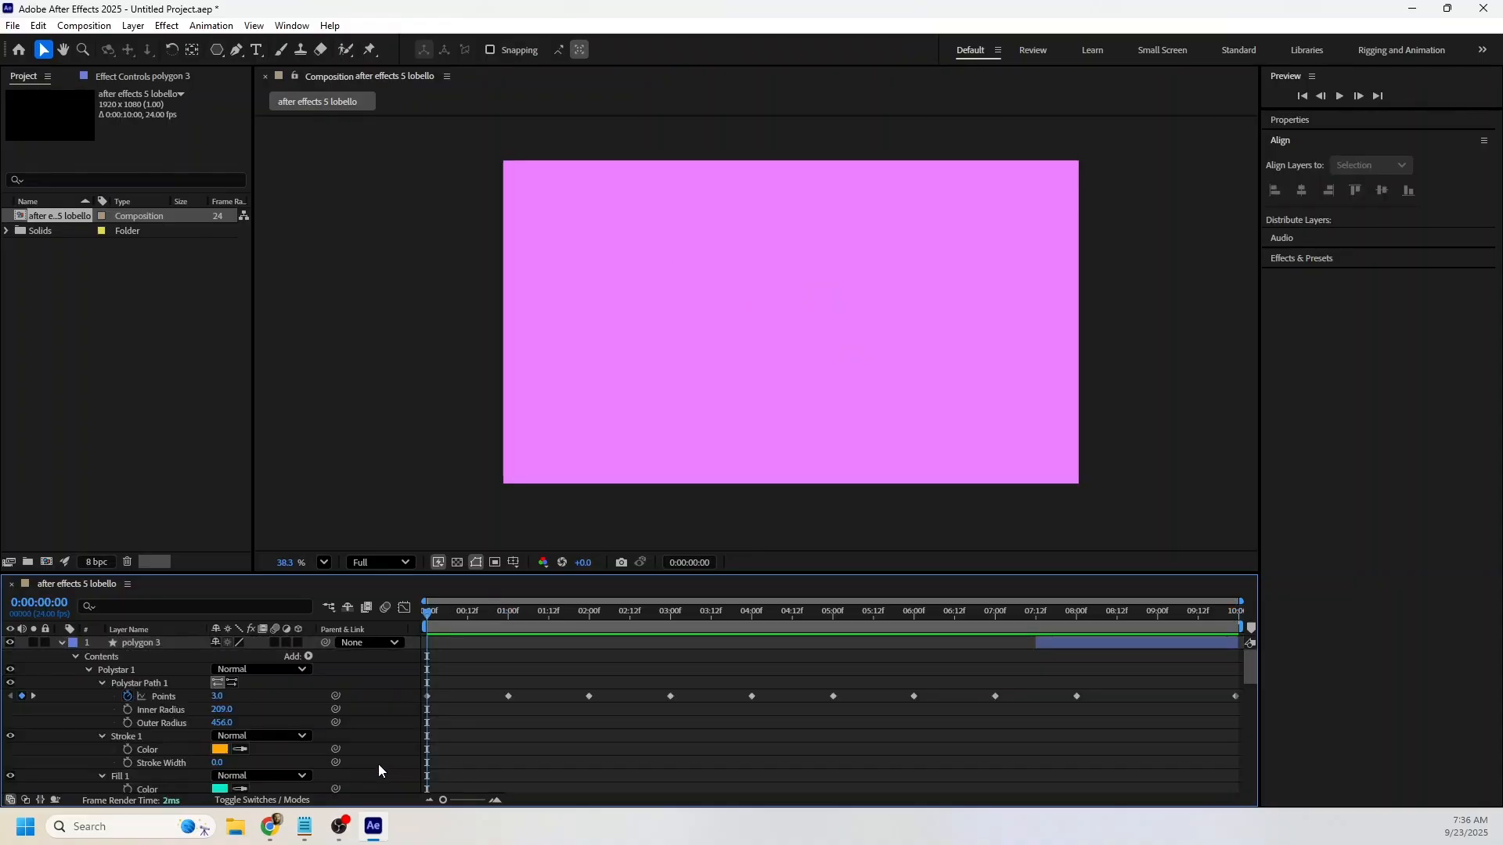
double_click(45, 586)
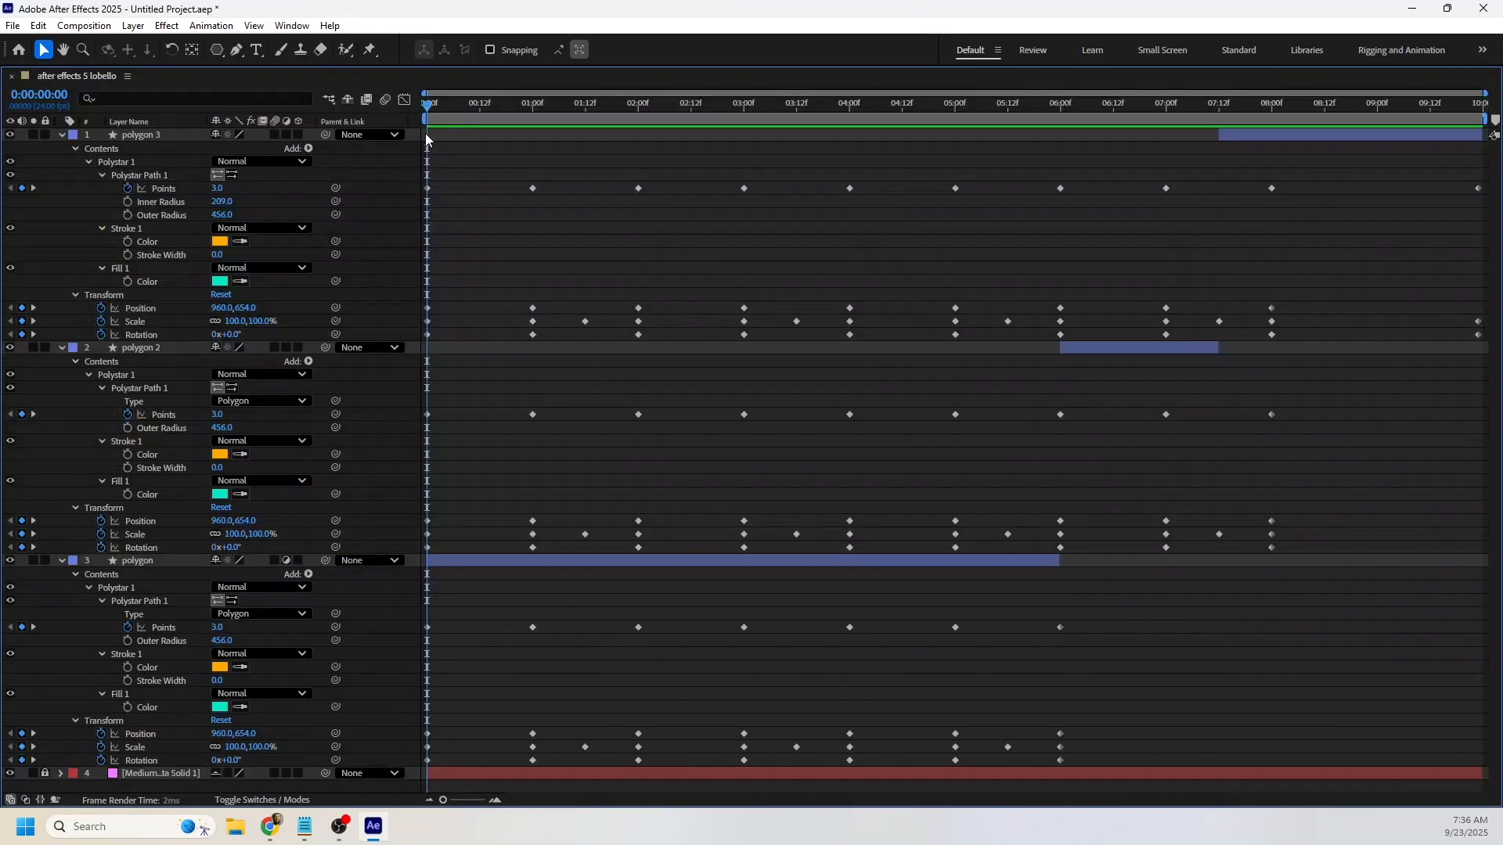
mouse_move(435, 150)
left_mouse_down()
mouse_move(440, 260)
mouse_move(494, 421)
mouse_move(1389, 726)
mouse_move(1488, 793)
mouse_move(1482, 818)
left_mouse_up()
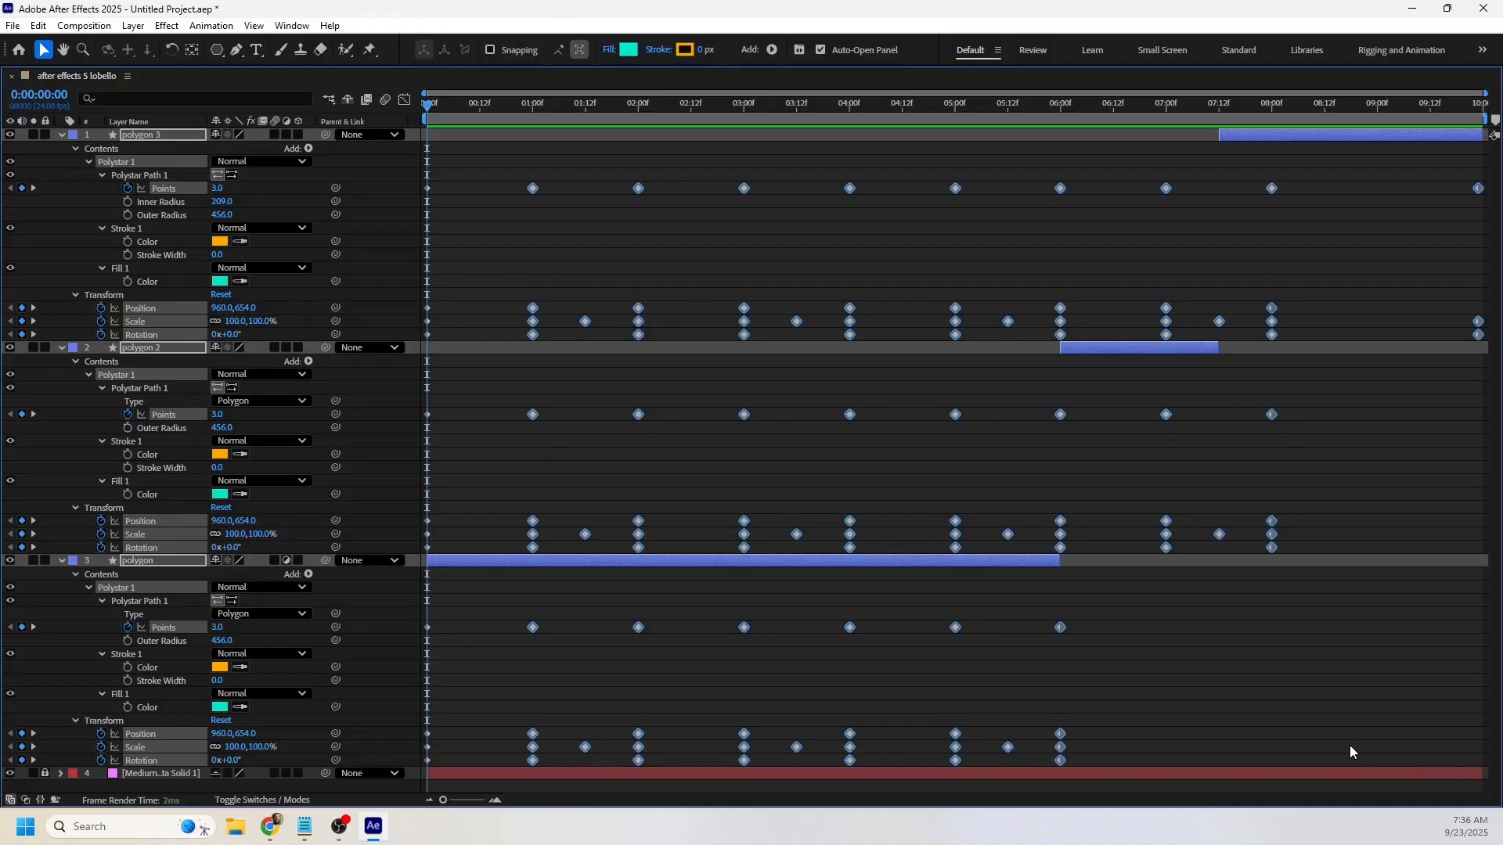
key("F9")
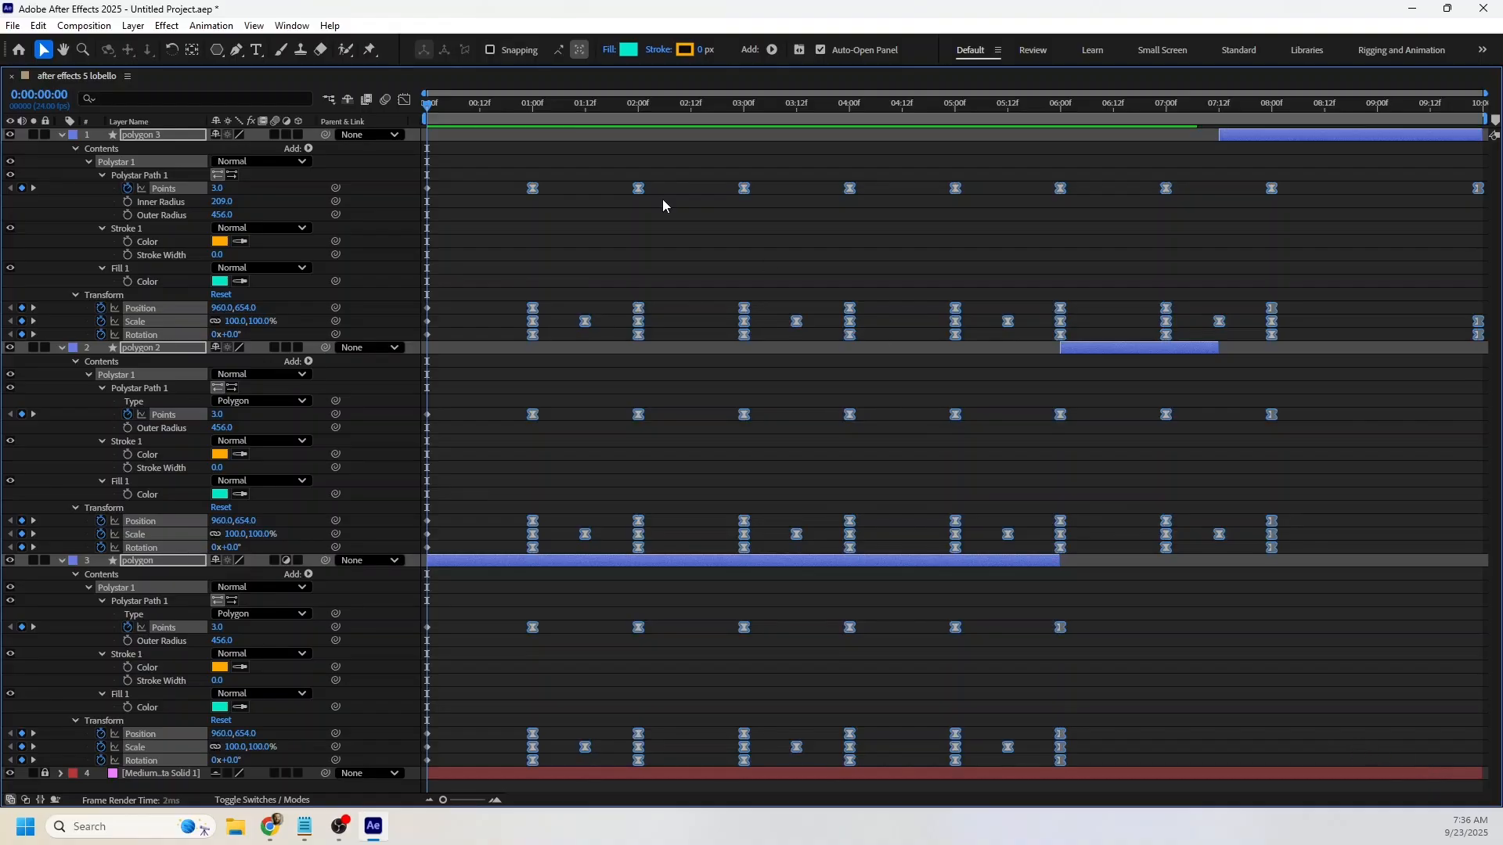
double_click(69, 78)
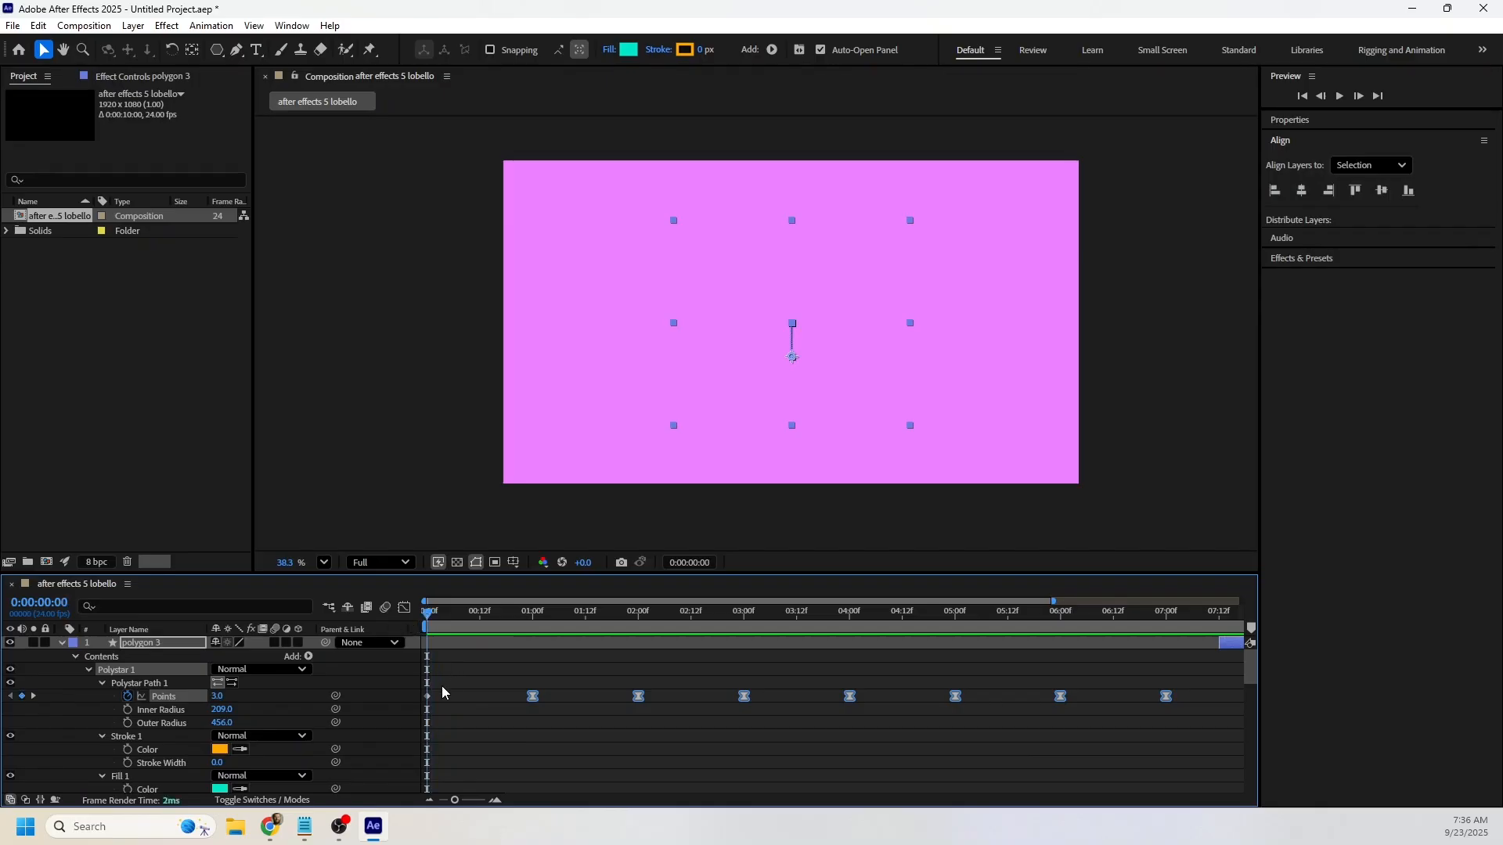
Preview the eased animation through to the end and collapse the polygon layers' properties.
left_click(378, 674)
key("space")
key("u")
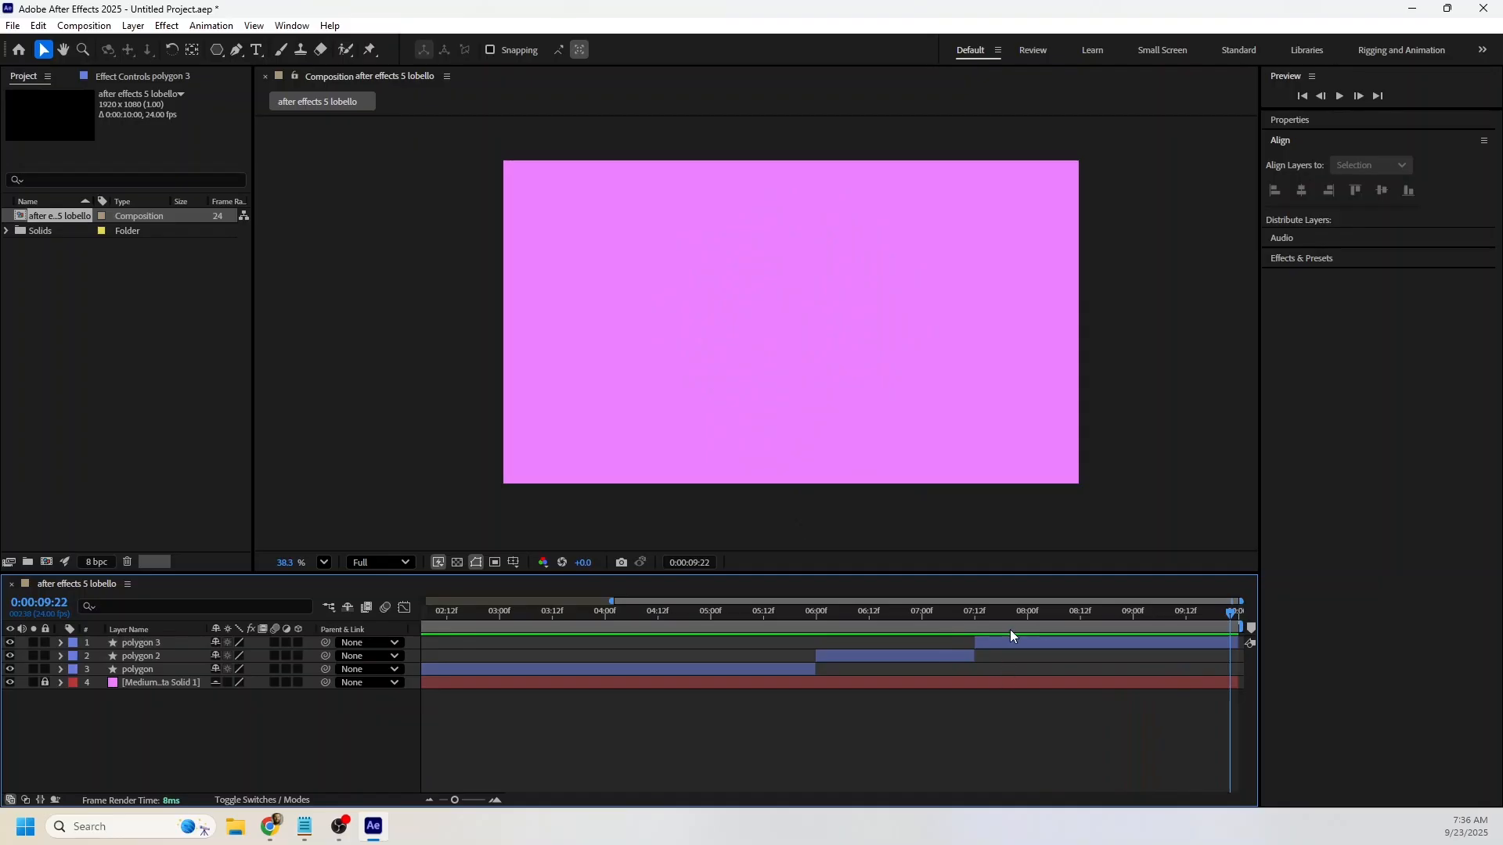
Copy polygon 3's Points, Position, Scale and Rotation keyframes from 8 seconds to 0:00:09:00 to hold the star.
left_click(1010, 631)
left_click(1015, 640)
key("u")
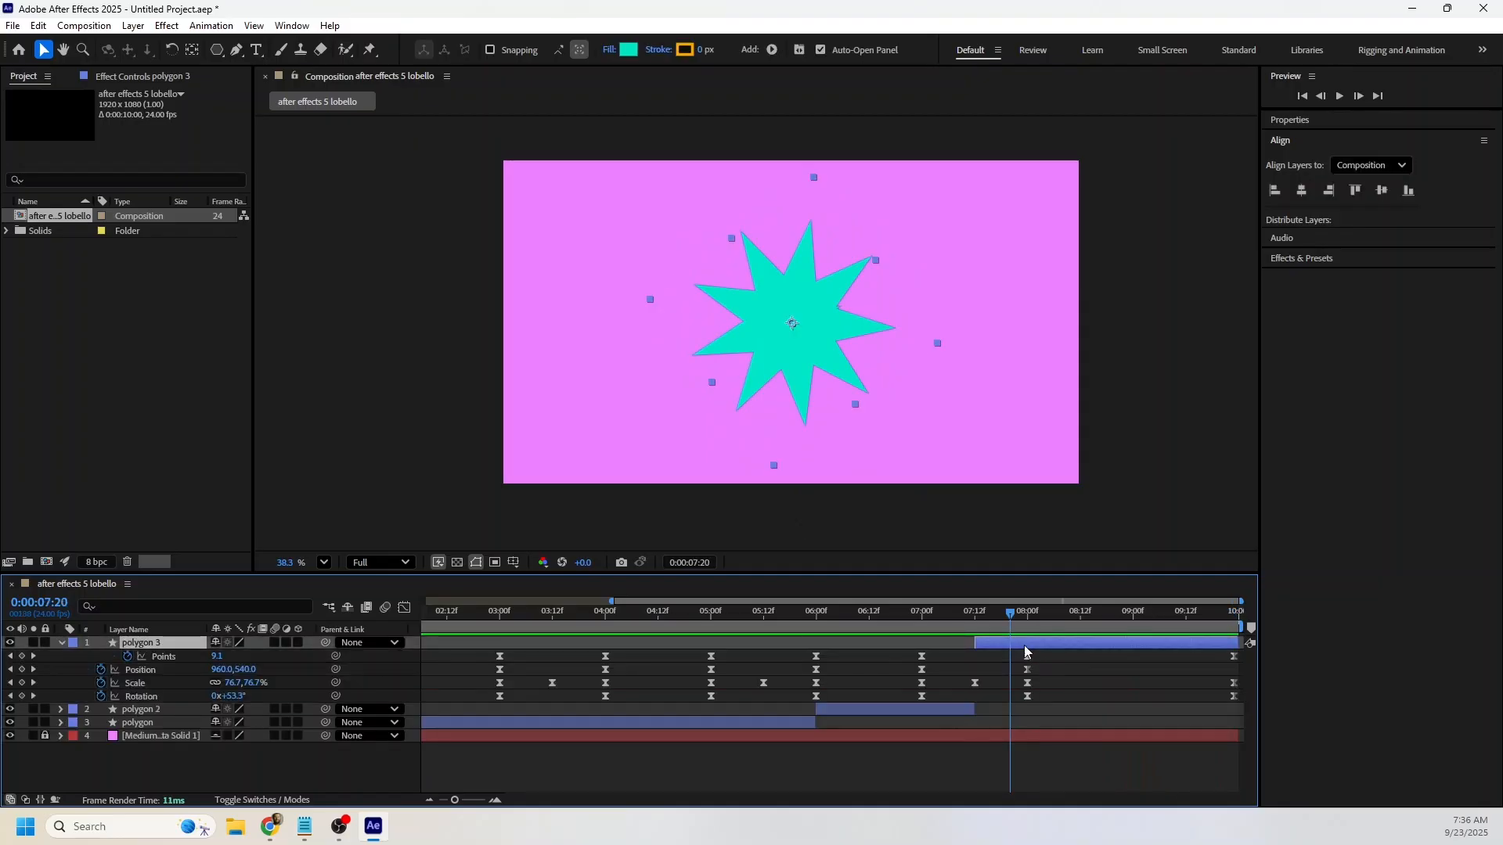
left_click(1029, 622)
left_click_drag(1039, 649, 1013, 701)
left_click_drag(1091, 620, 1134, 620)
key("ctrl+v")
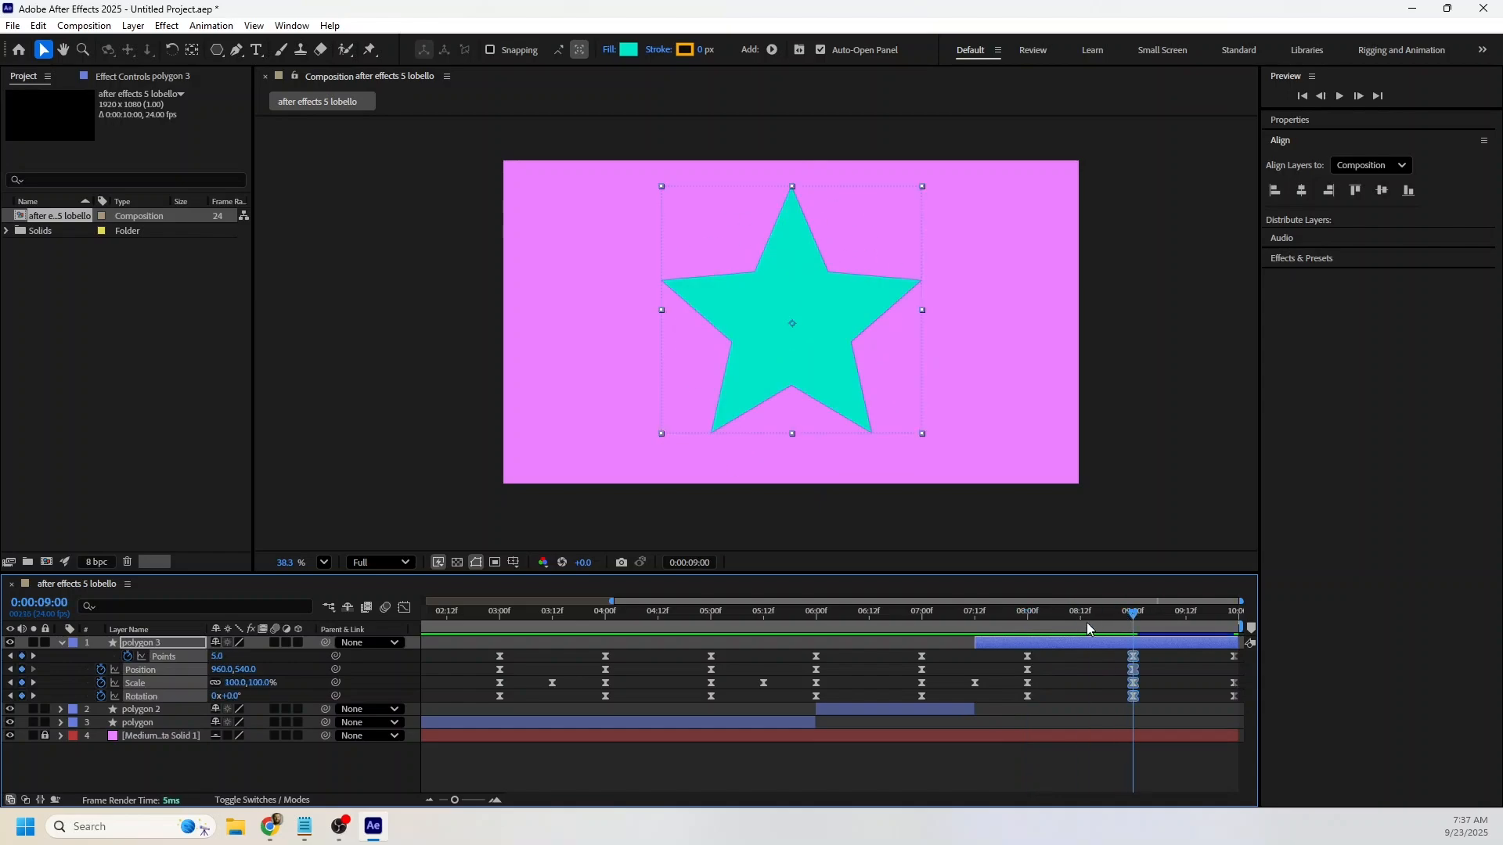
Preview the star's hold and exit from 0:00:08:00 and scrub back to the hexagon near 5 seconds.
left_click(1028, 619)
key("space")
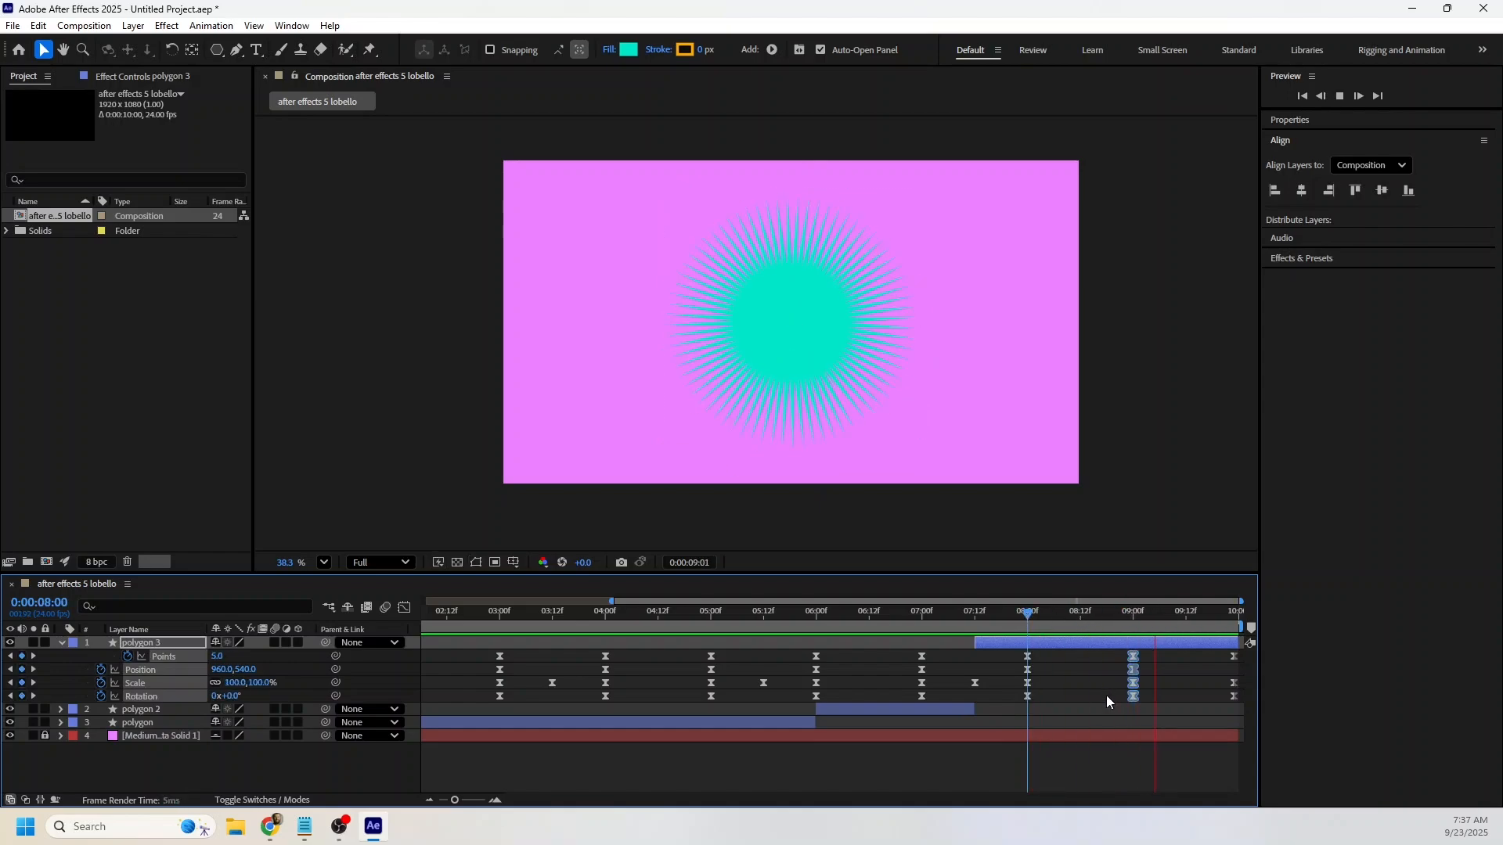
left_click(1154, 625)
left_click_drag(1154, 624, 946, 620)
Save the project in the After Effects Projects folder, reusing the existing "after effects 5" file's name with 5 changed to 5a.
key("ctrl+s")
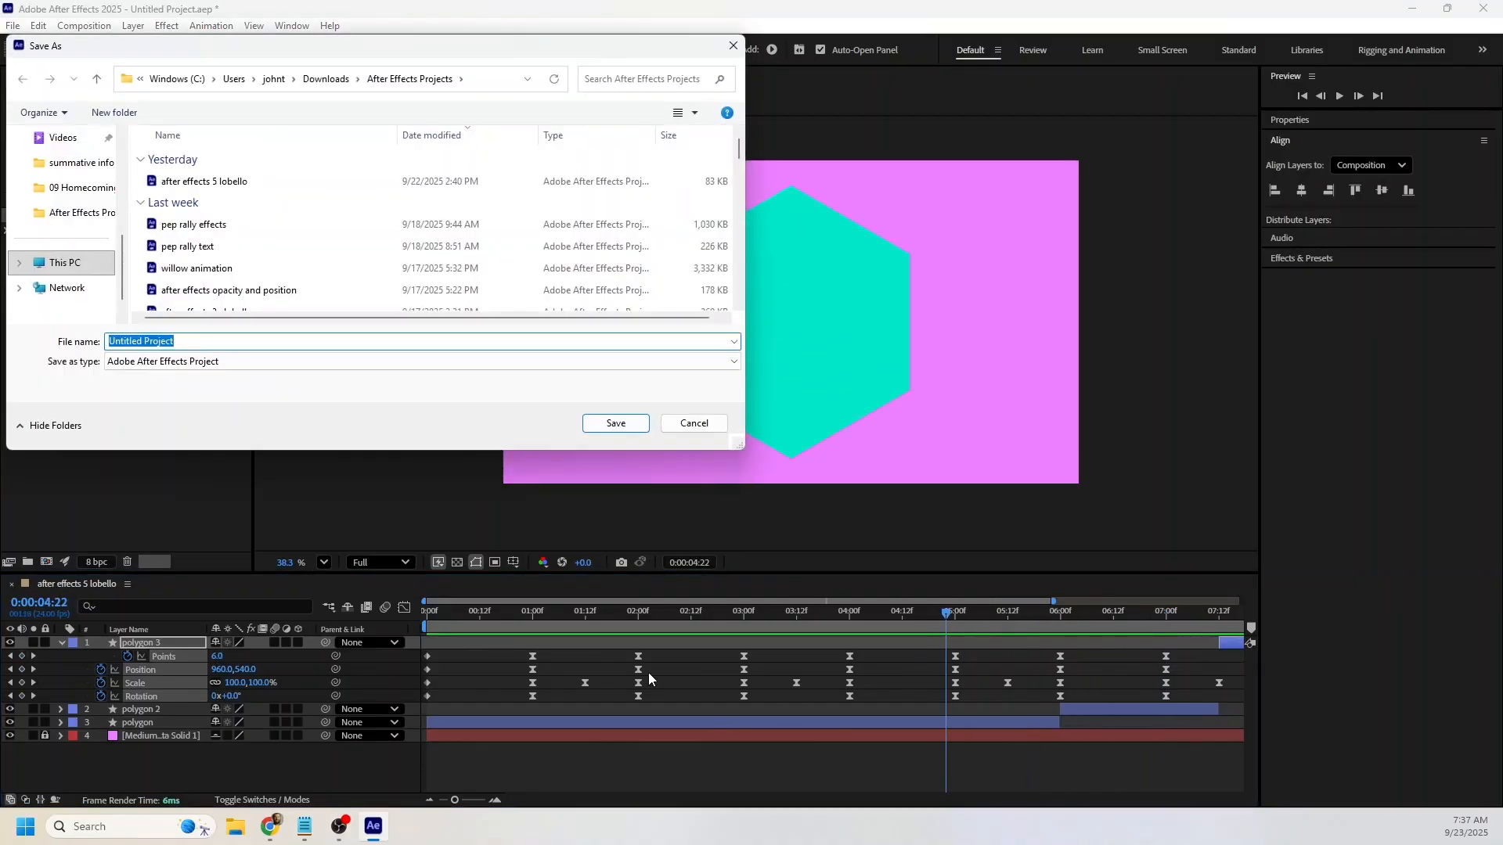
type("a")
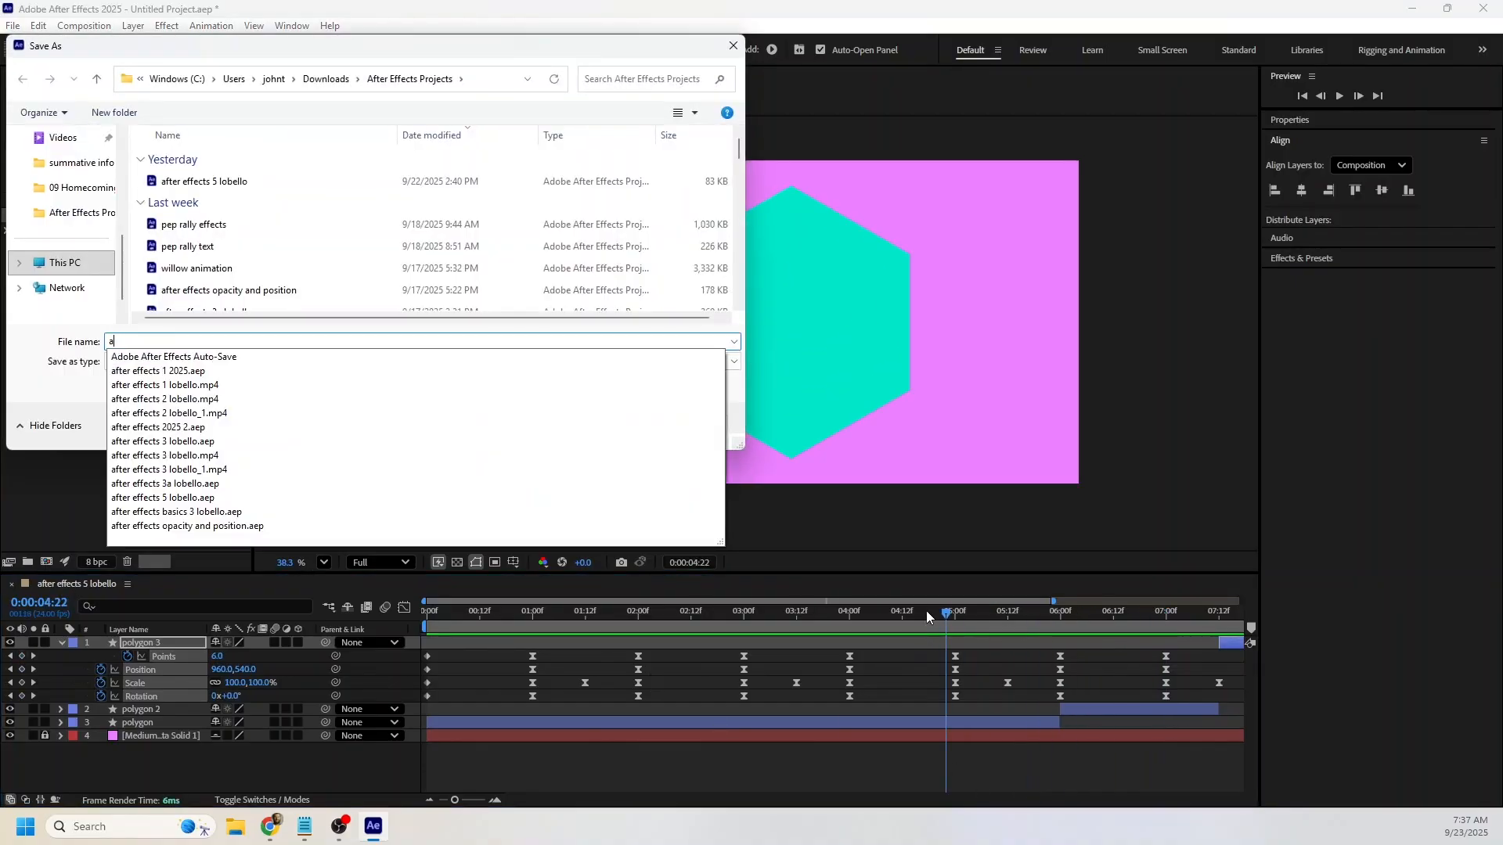
left_click(199, 181)
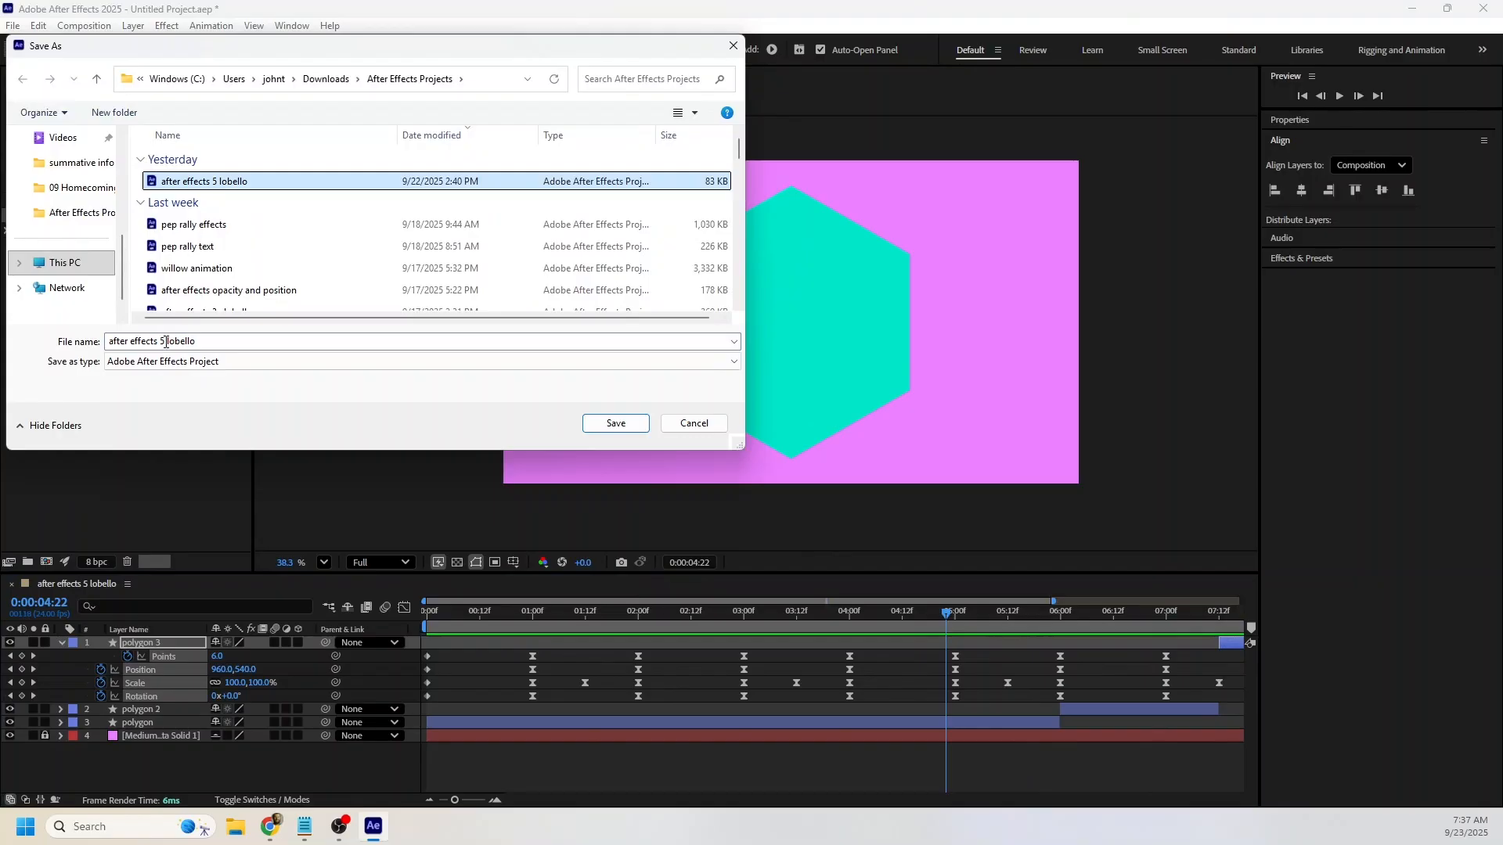
left_click(166, 342)
left_click(162, 342)
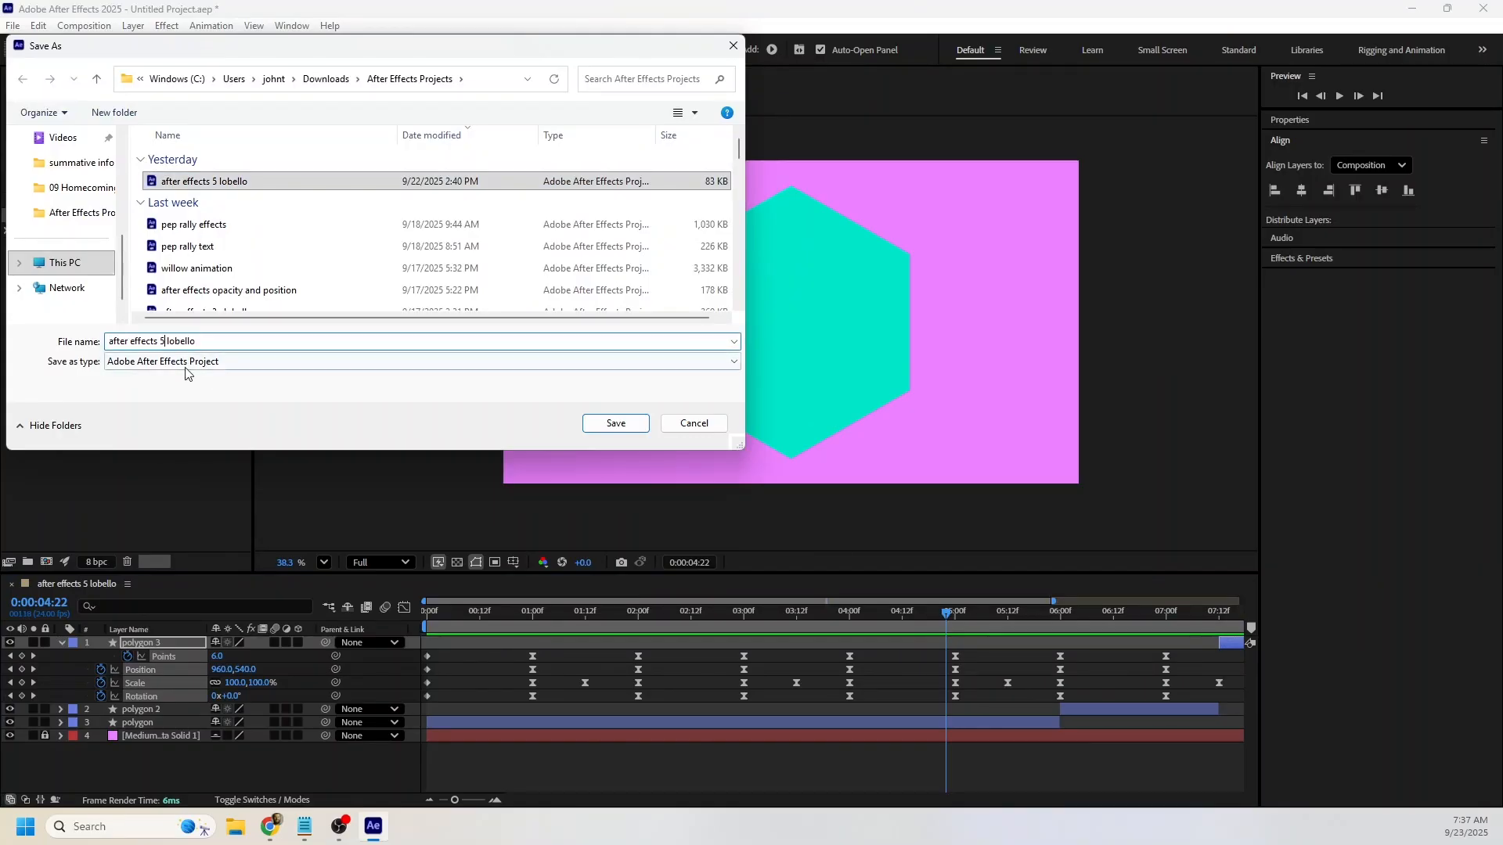
type("a")
left_click(616, 424)
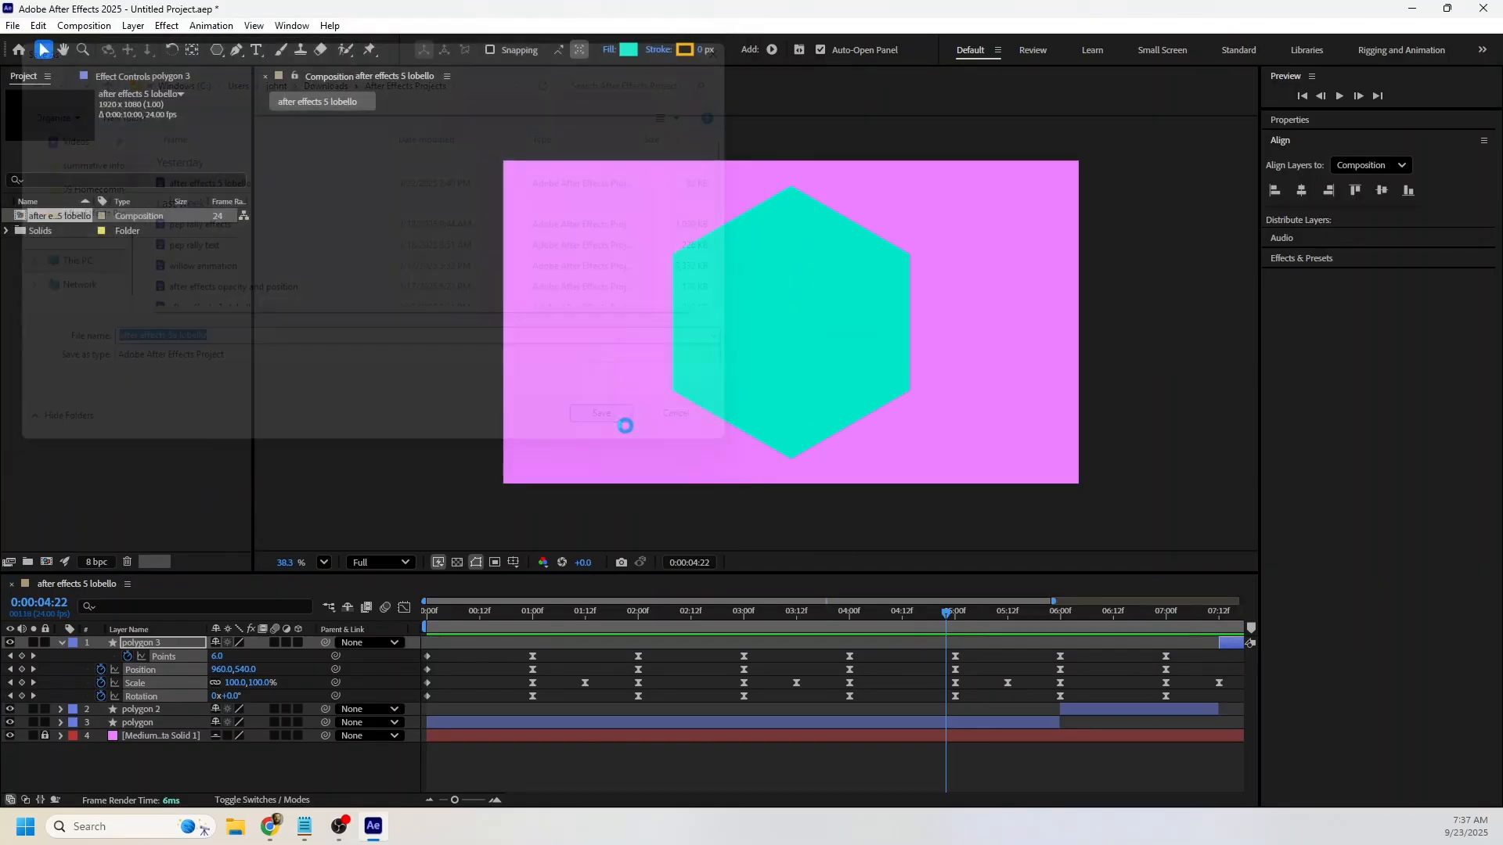
Return to 0:00:00:00 and try to add the composition to the Adobe Media Encoder queue.
left_click_drag(498, 613, 349, 624)
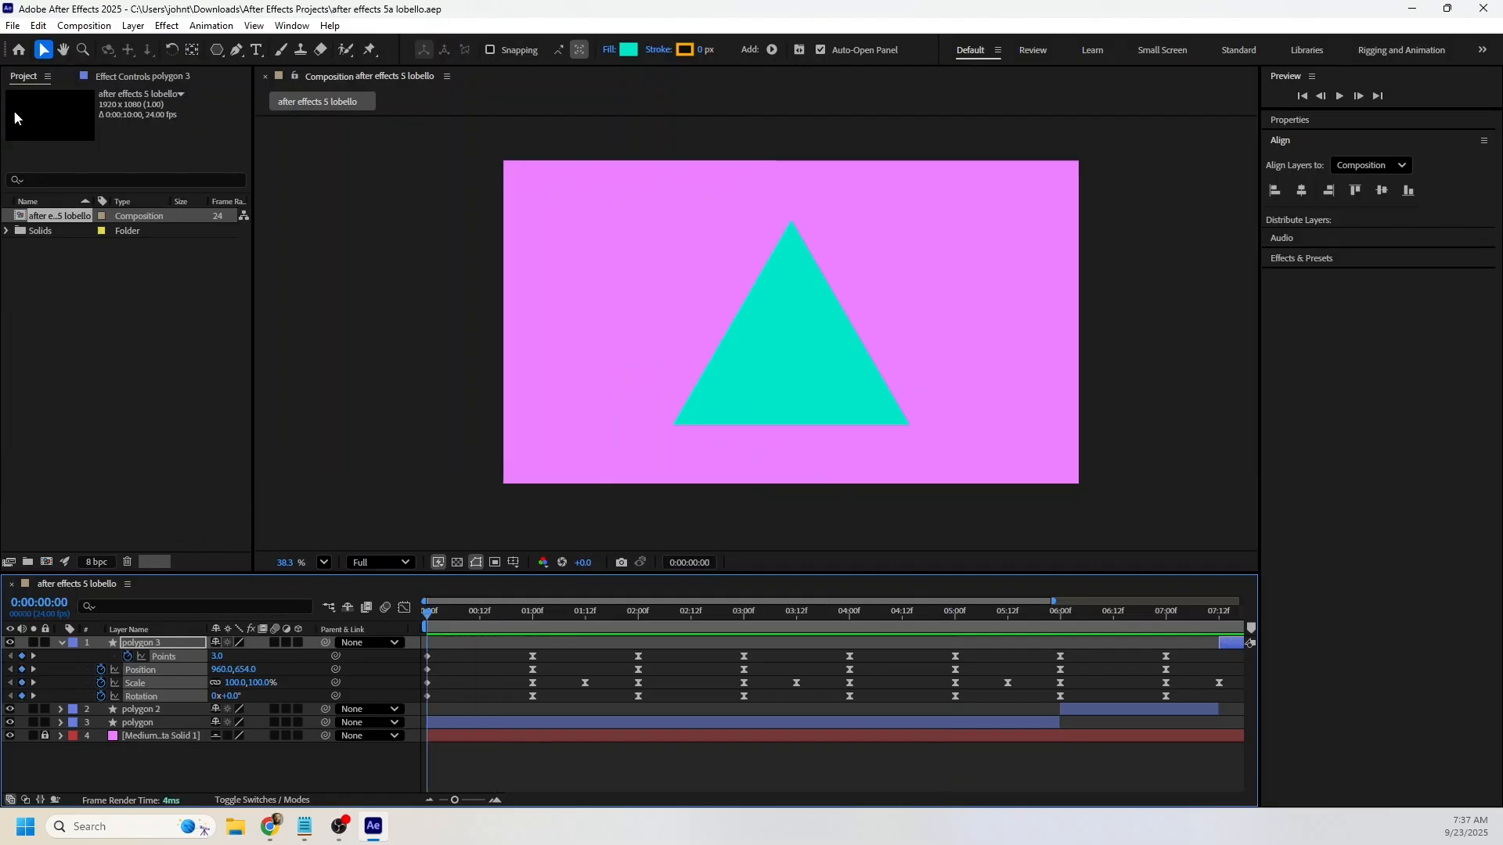
left_click(13, 25)
mouse_move(55, 249)
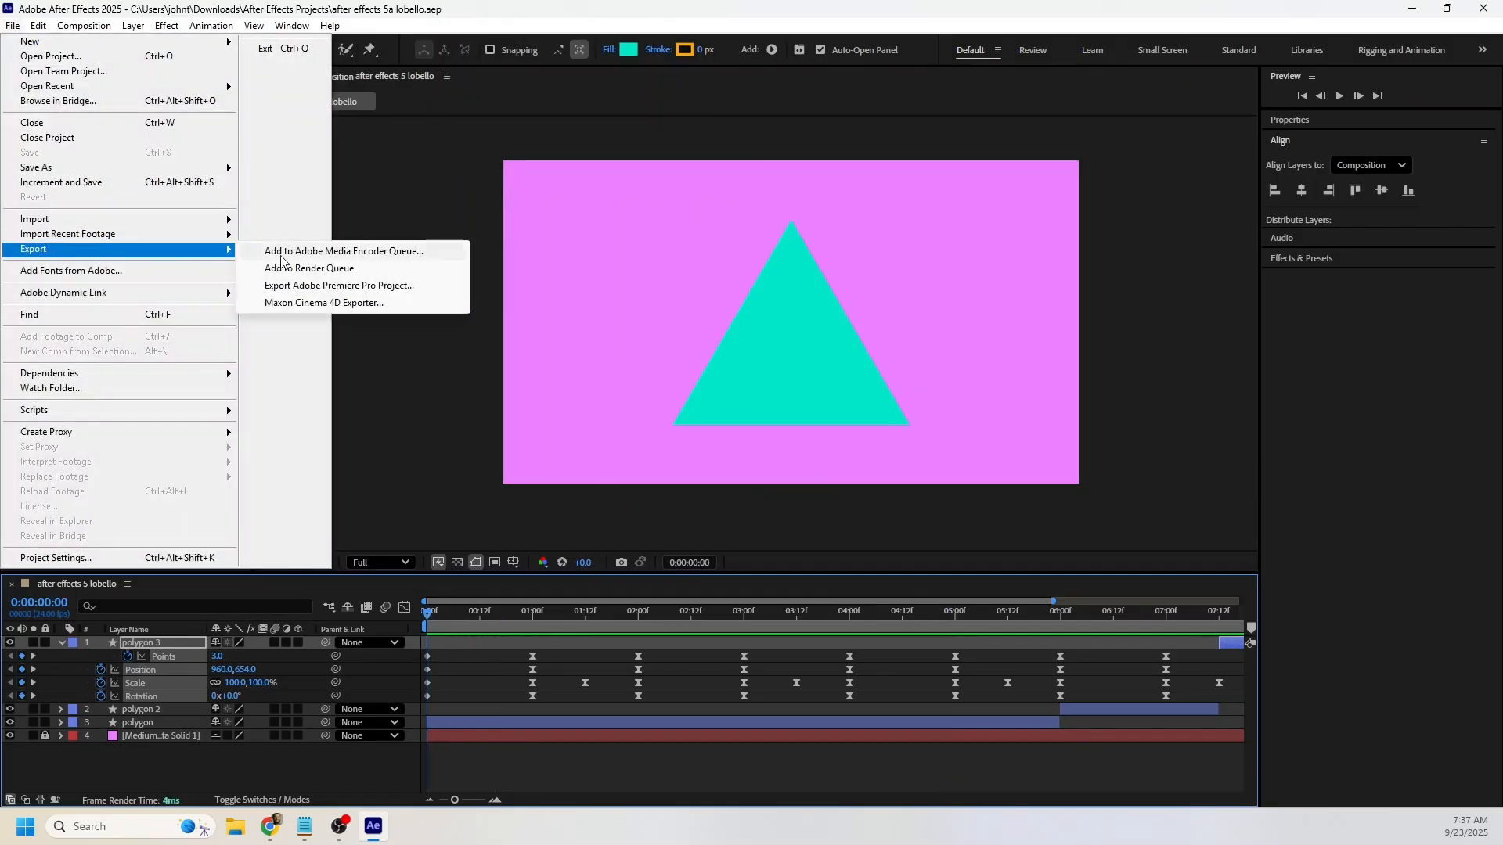
left_click(281, 255)
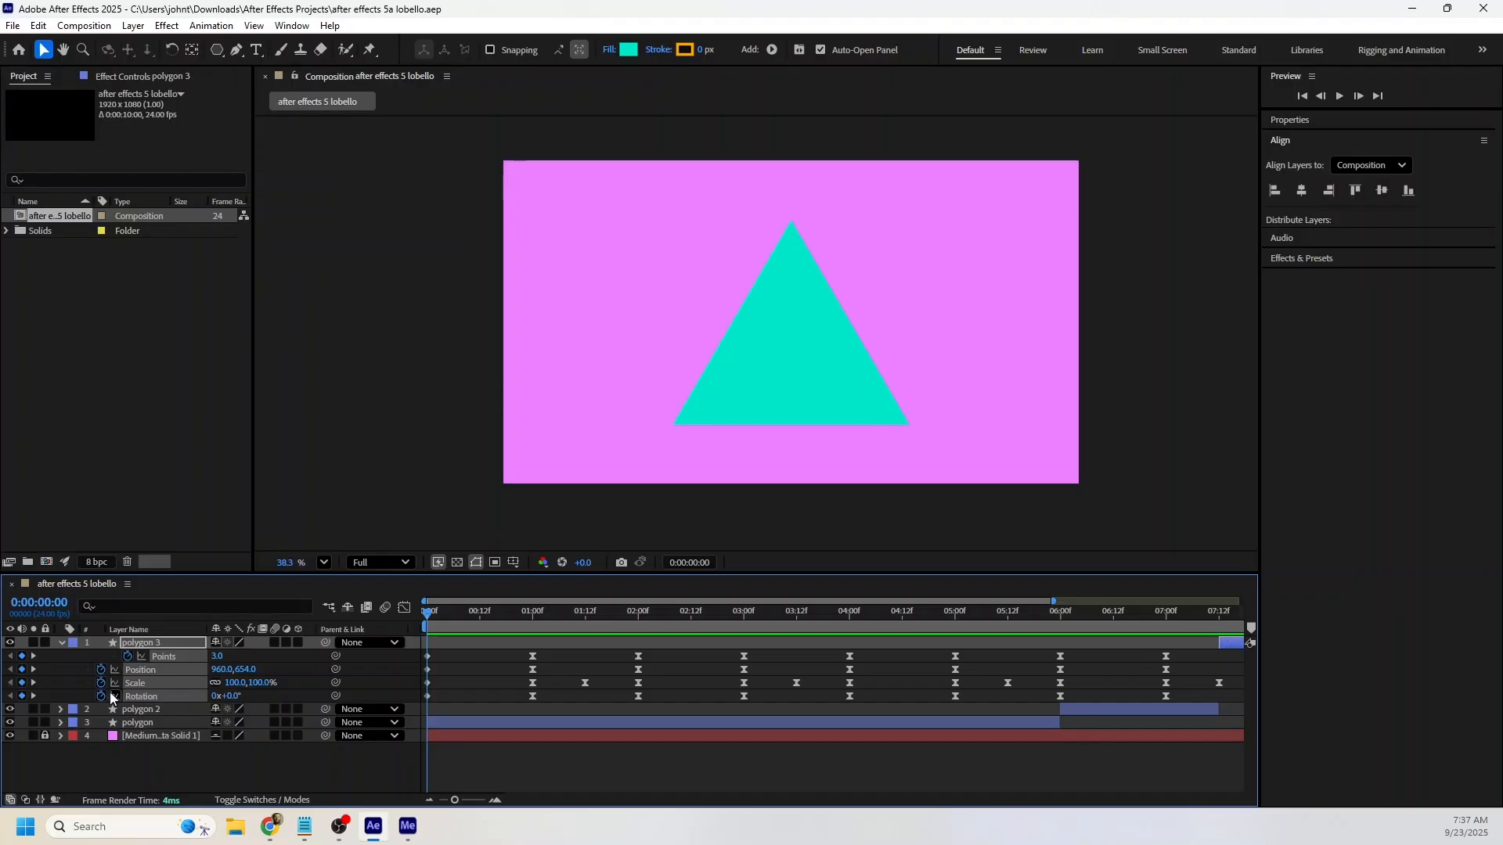
Add the composition to After Effects' own Render Queue, dismiss Media Encoder, and start rendering the H.264 MP4.
left_click(11, 25)
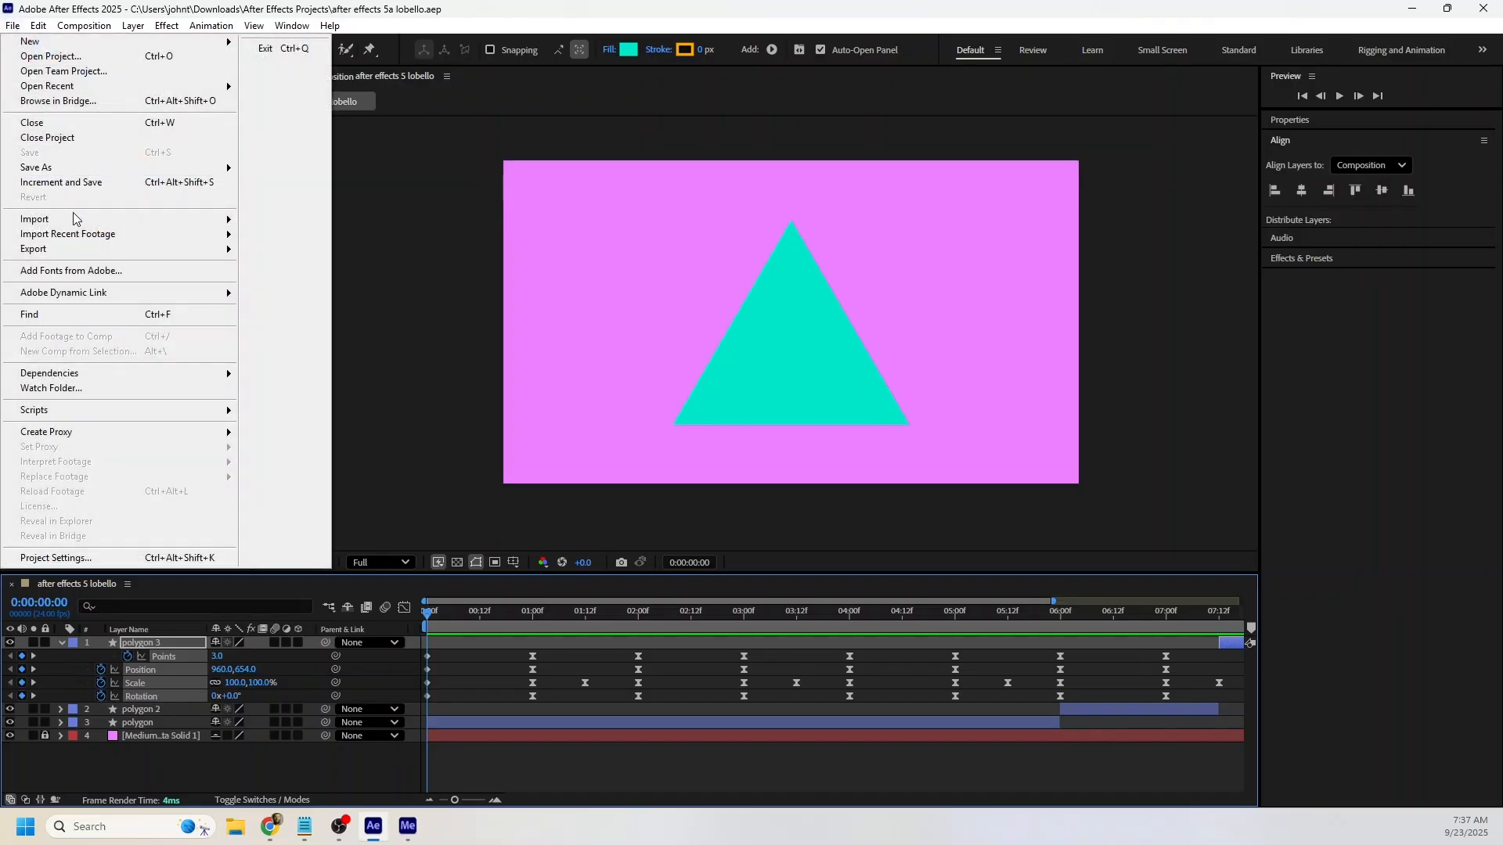
mouse_move(78, 249)
left_click(266, 268)
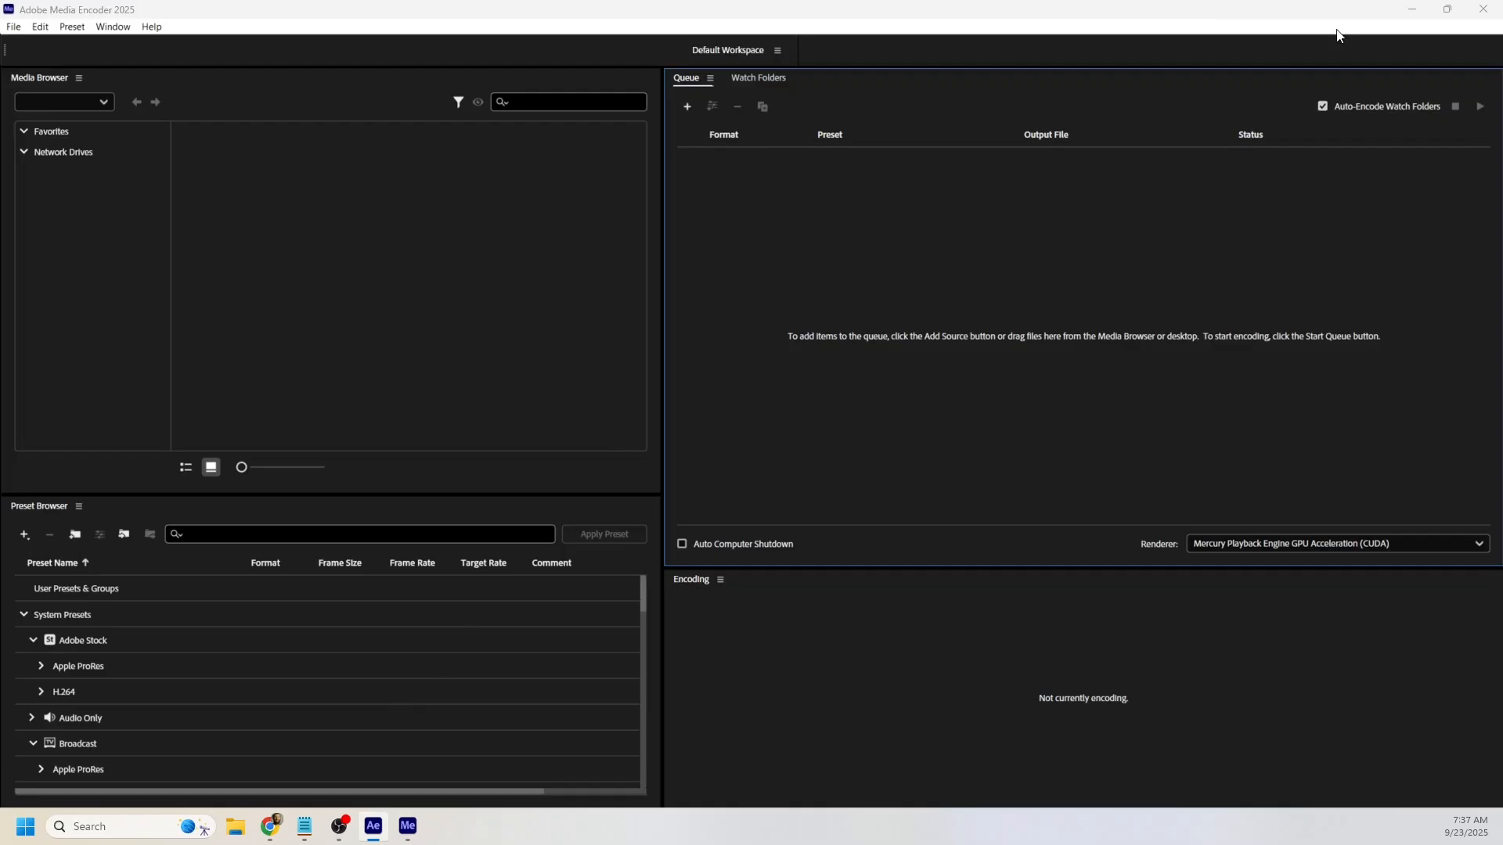
left_click(1412, 8)
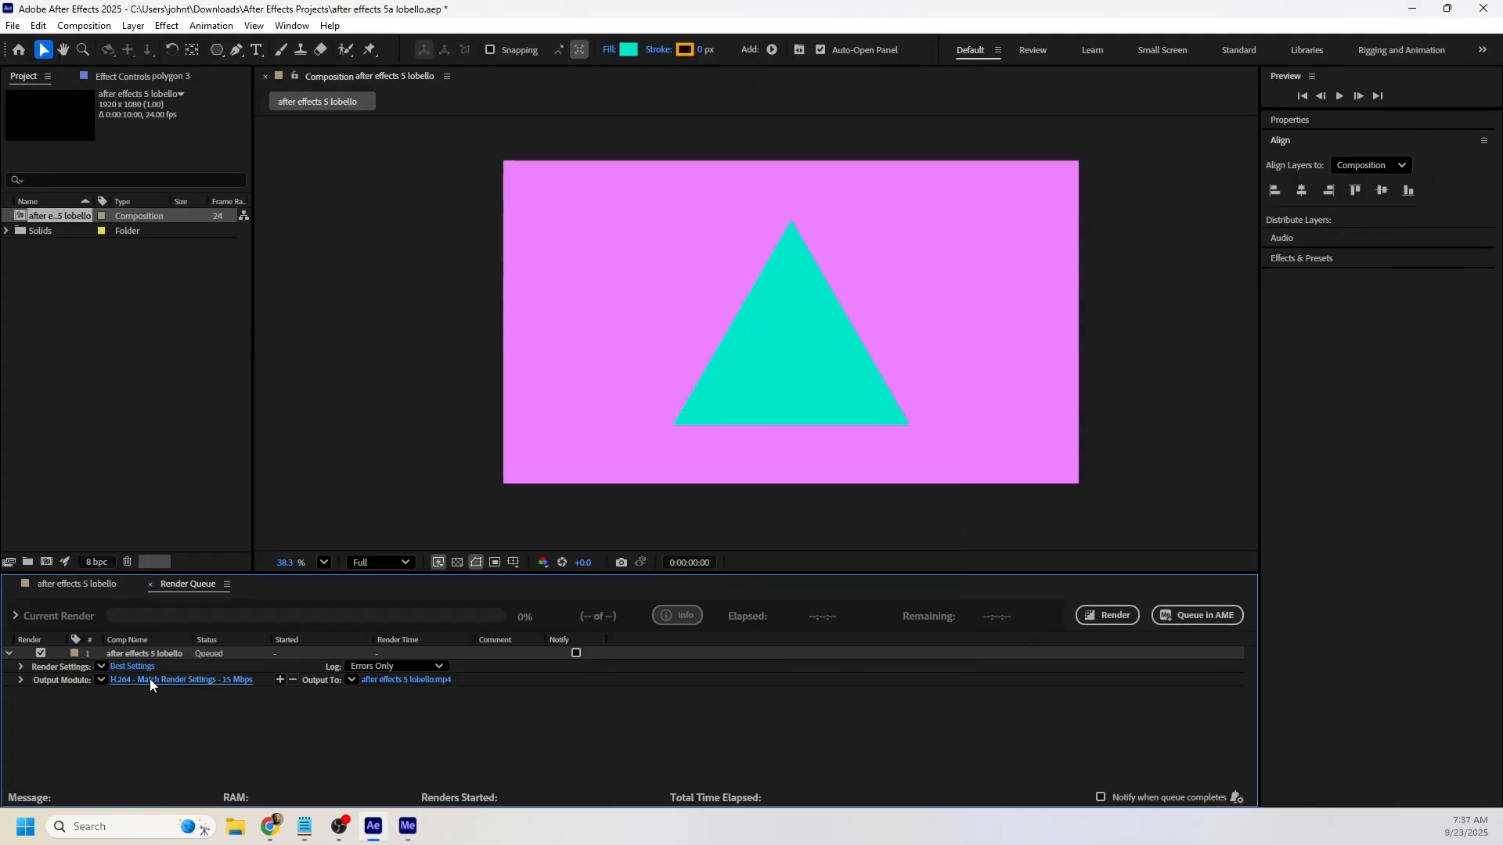
left_click(1108, 615)
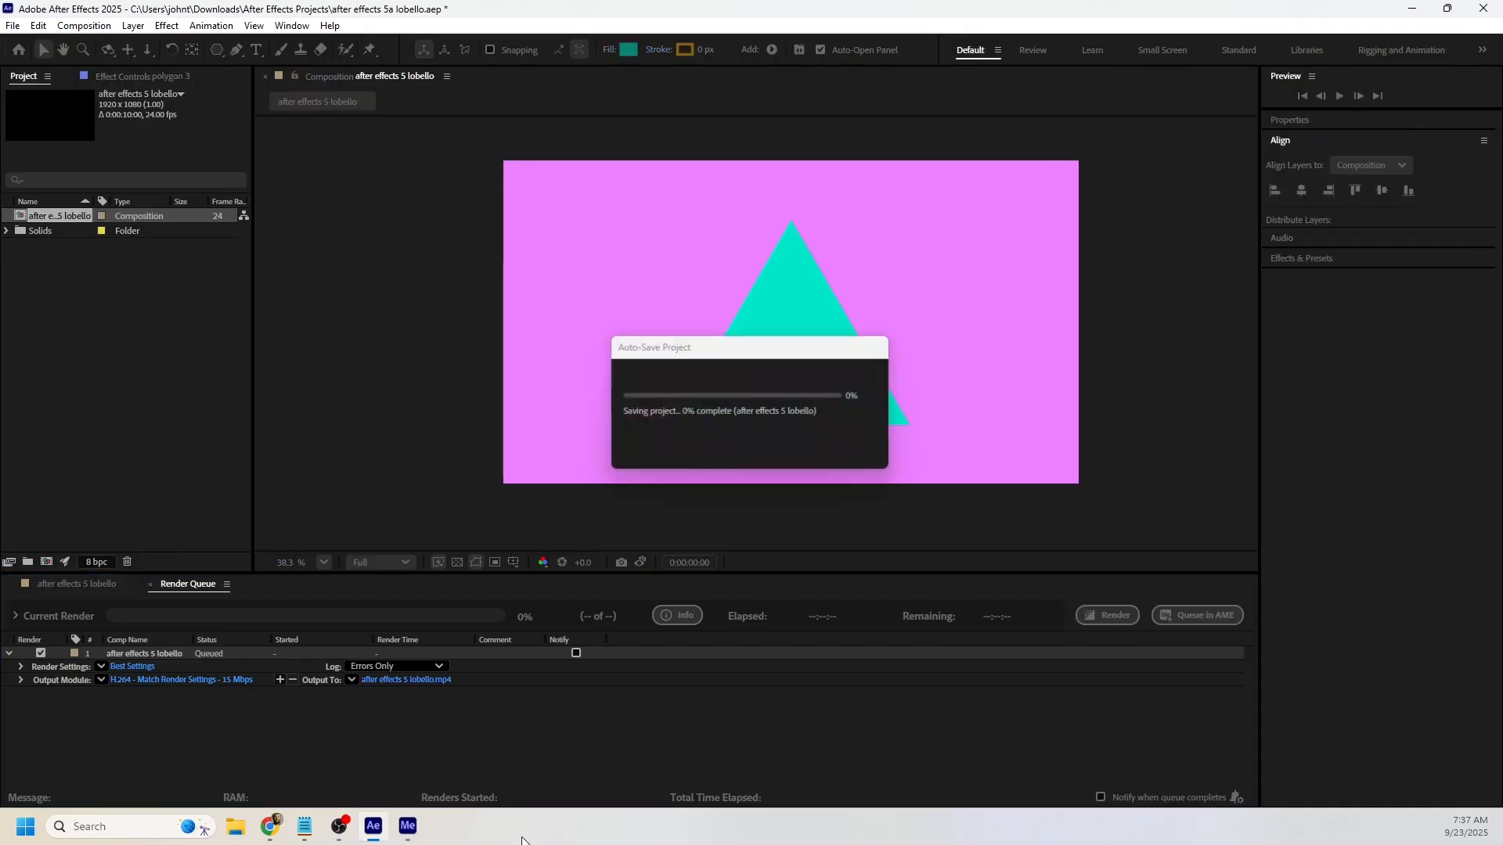
mouse_move(353, 825)
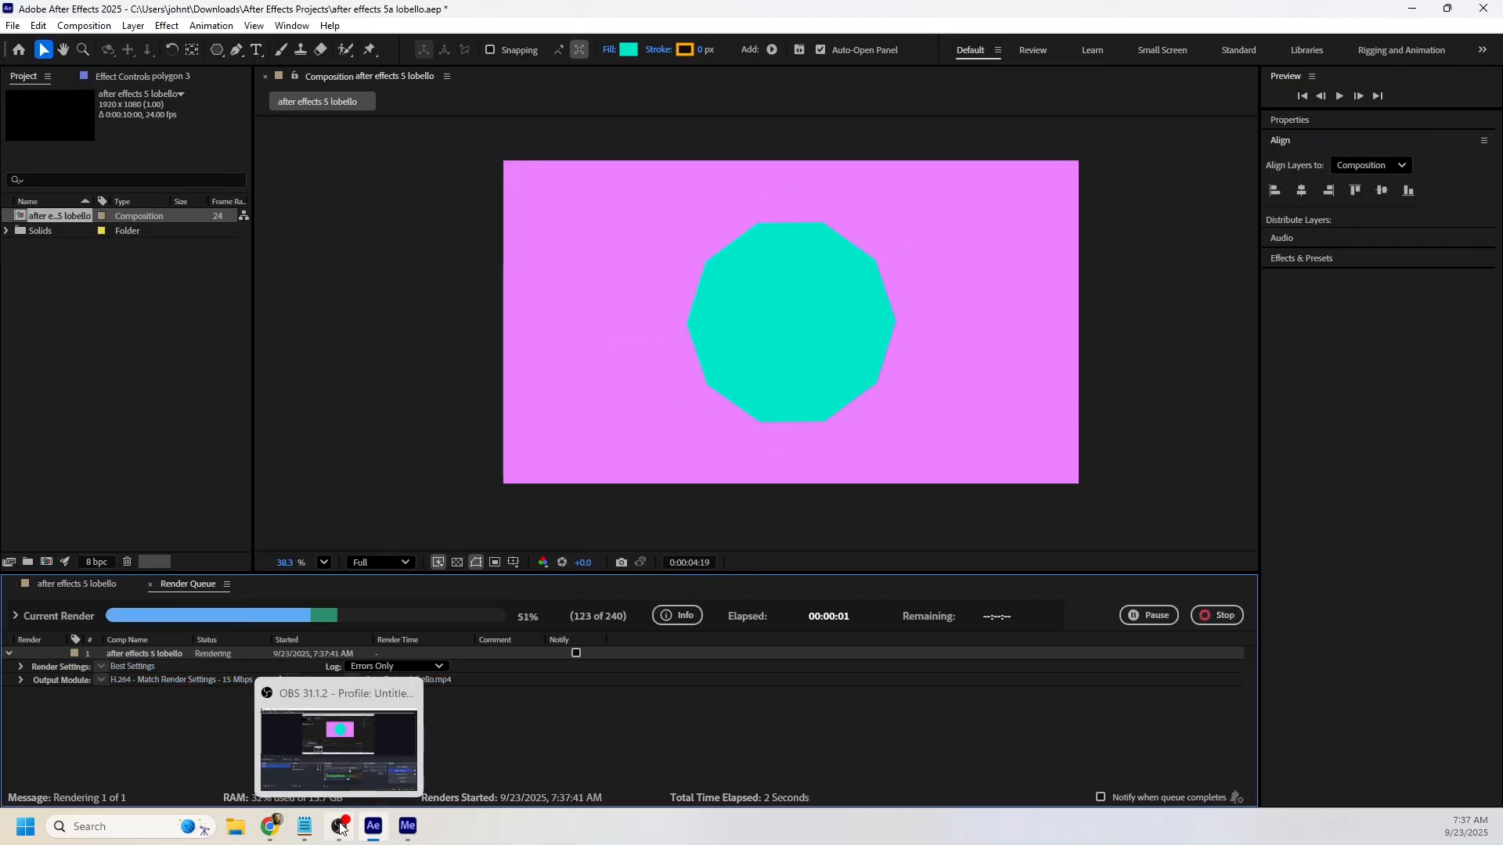